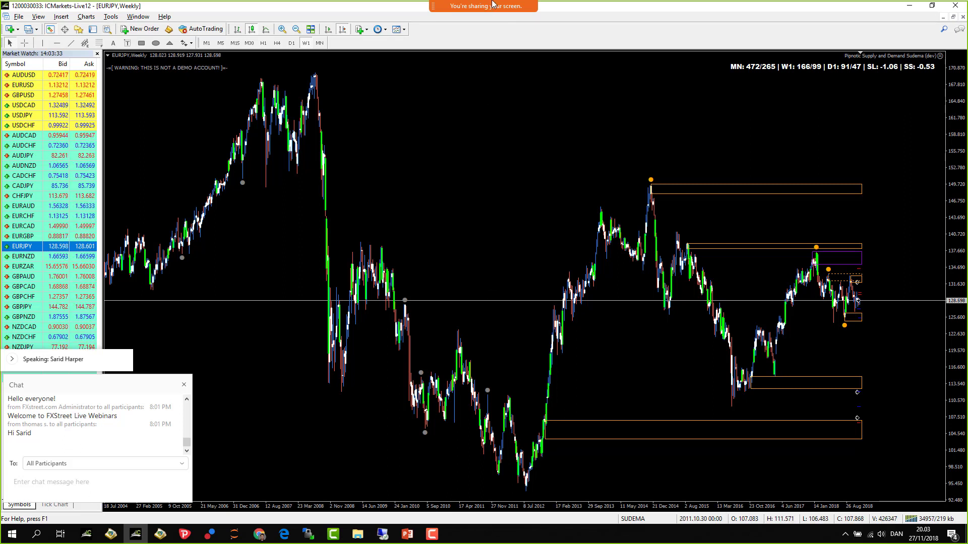
- Turn on Zoom annotation over the EURJPY weekly chart and make two trial pen strokes
mouse_move(492, 4)
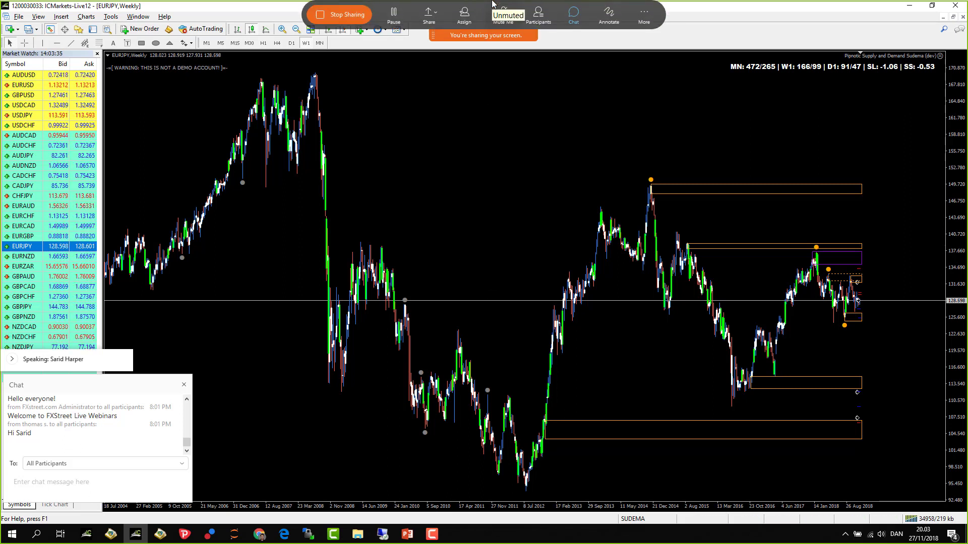
click(614, 18)
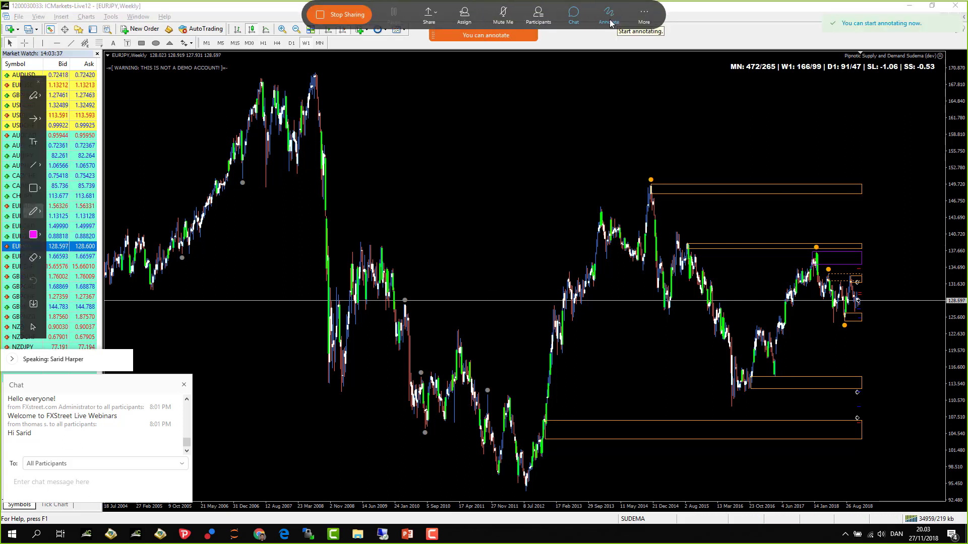
drag(432, 119, 460, 132)
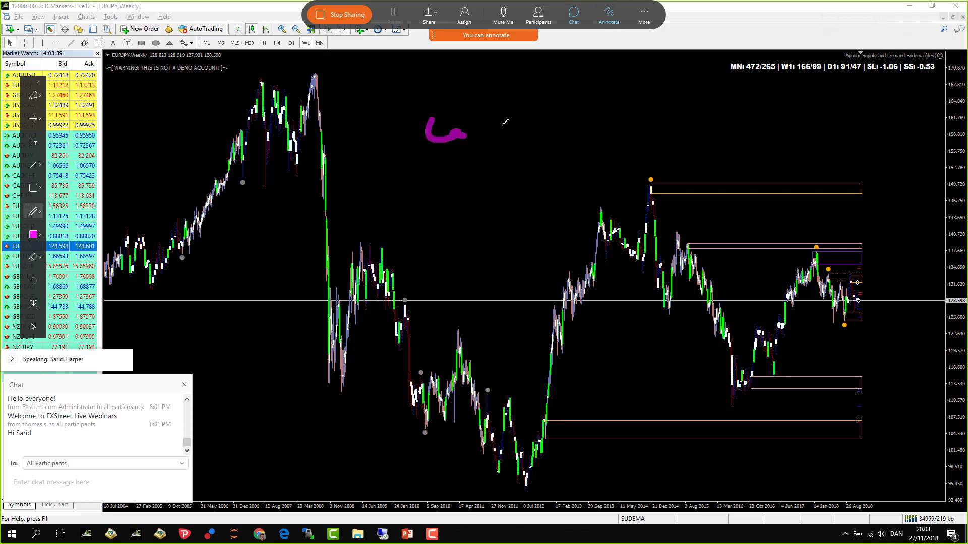
click(35, 167)
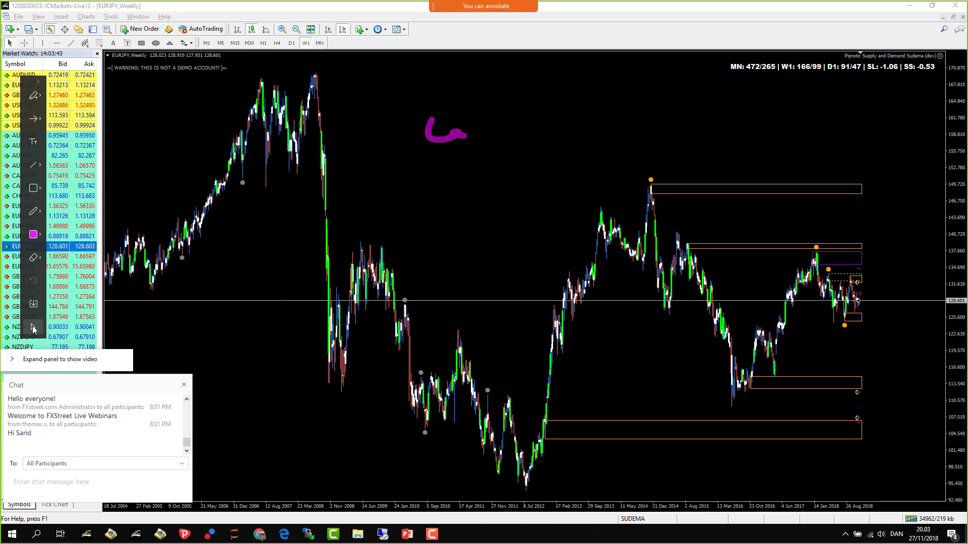
click(35, 95)
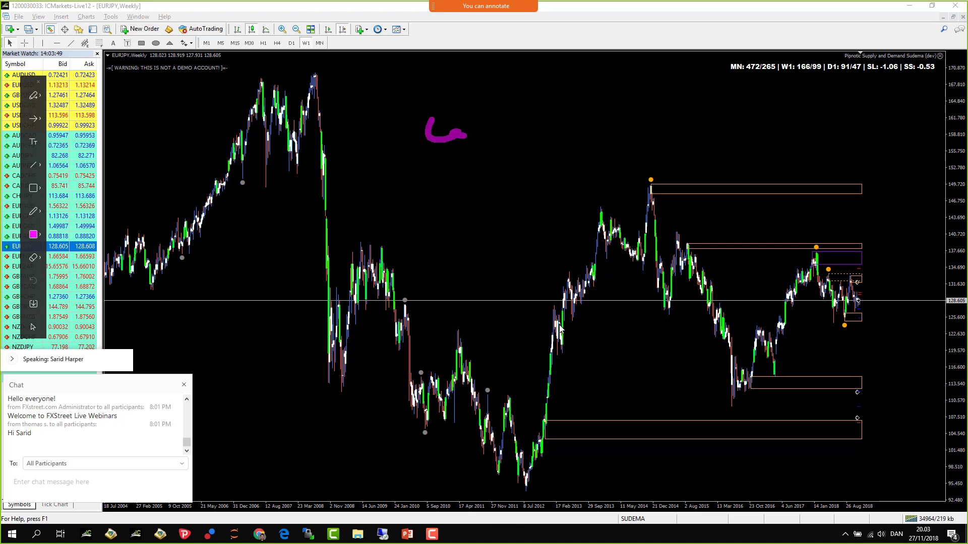
click(33, 211)
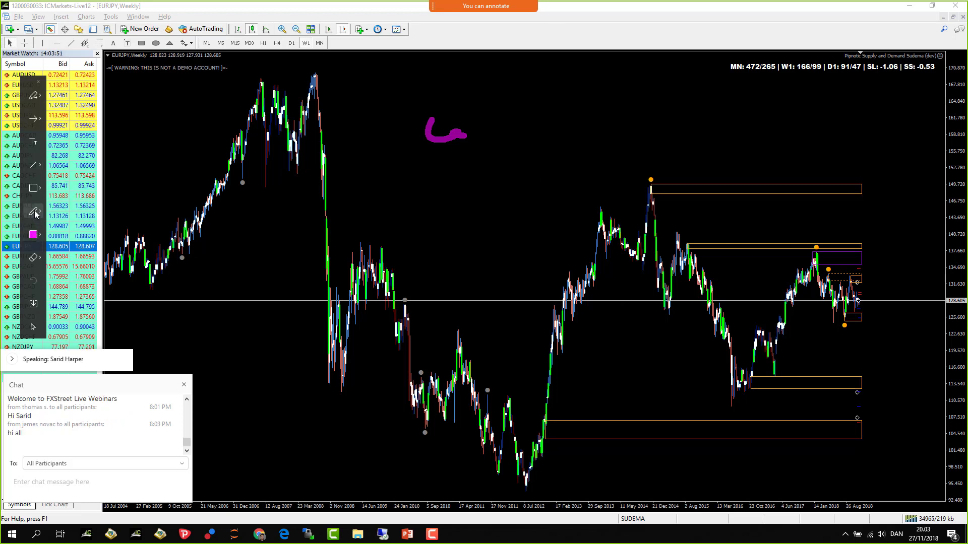
drag(476, 242, 473, 253)
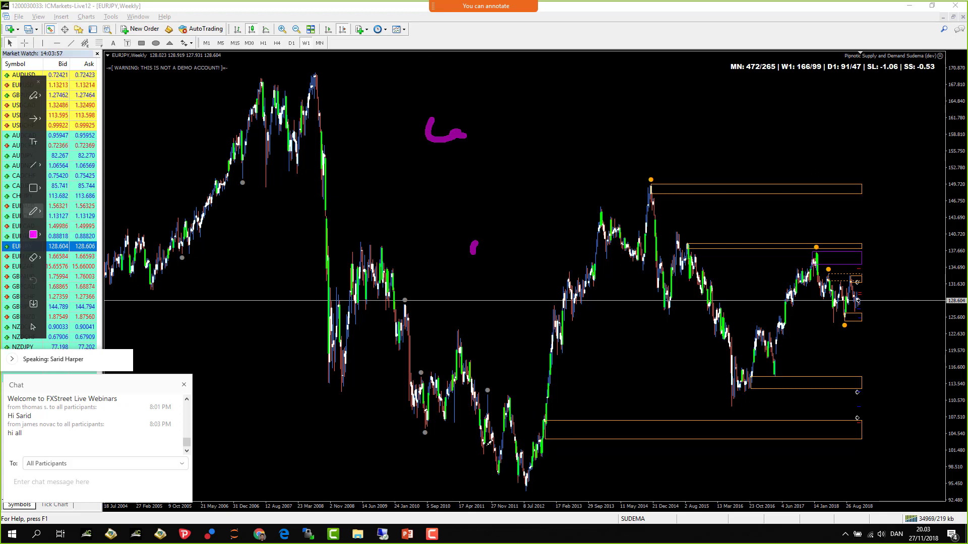
- Trace a V at the 2012 low, draw the 2008–2012 downtrend line, and label S and E
mouse_move(477, 438)
mouse_down()
mouse_move(529, 490)
mouse_move(544, 442)
mouse_up()
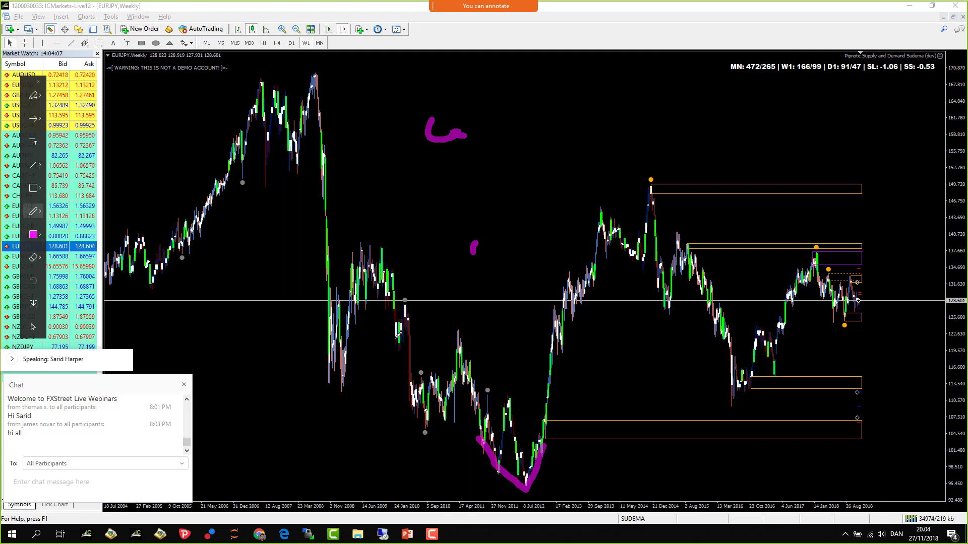
mouse_move(311, 78)
mouse_down()
mouse_move(371, 174)
mouse_move(415, 285)
mouse_move(527, 484)
mouse_up()
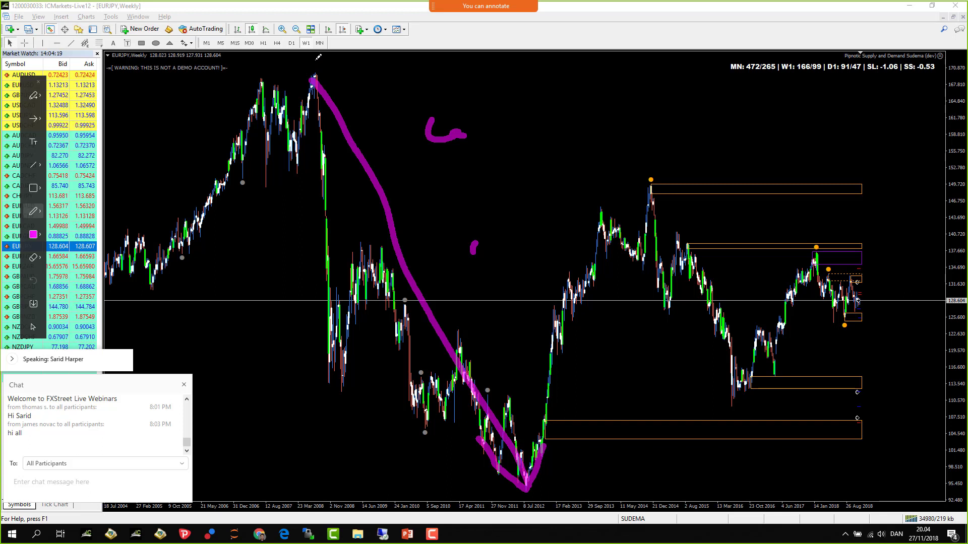
drag(321, 57, 307, 69)
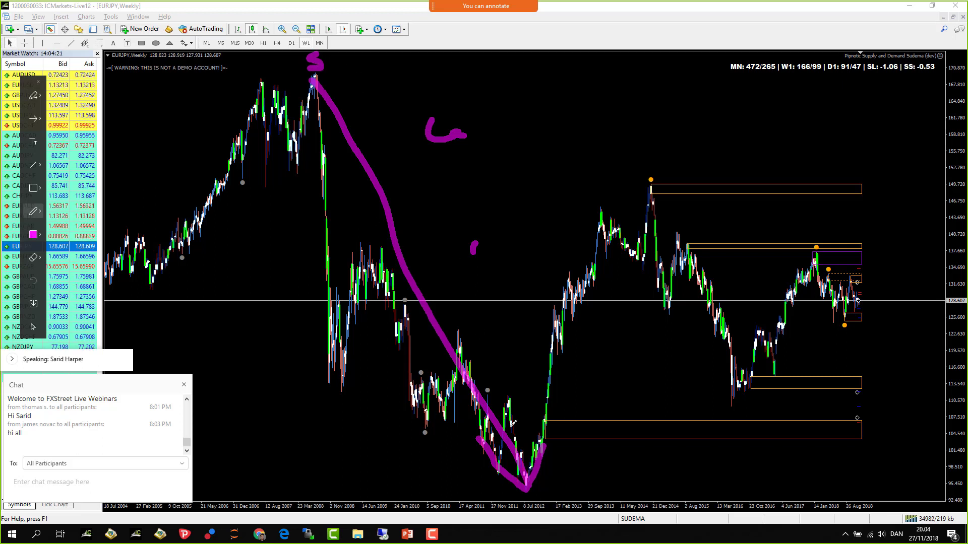
mouse_move(554, 493)
mouse_down()
mouse_move(534, 501)
mouse_move(560, 517)
mouse_up()
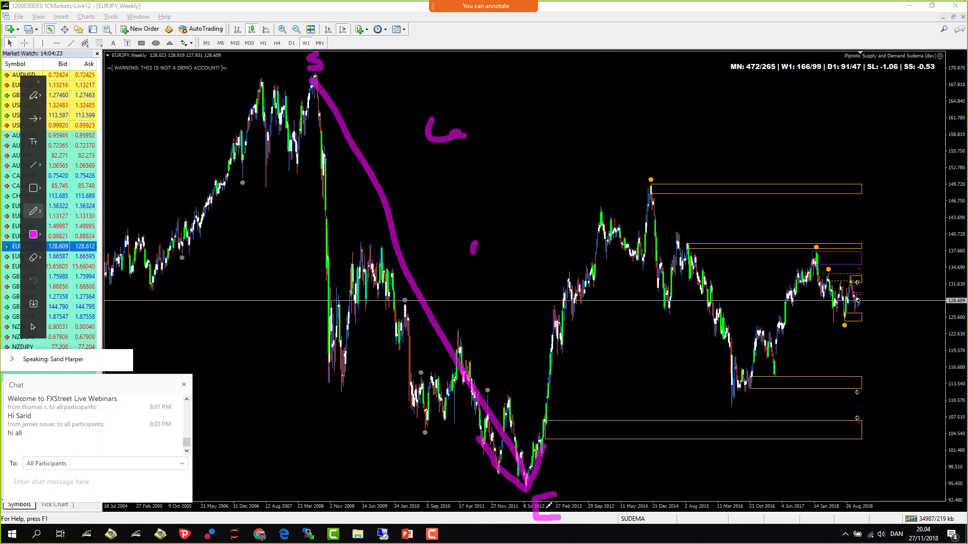
click(534, 506)
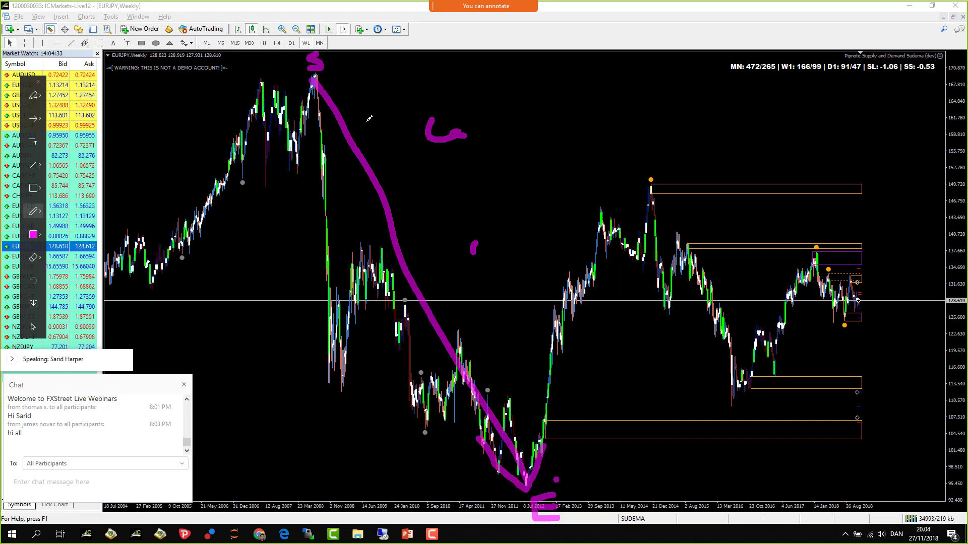
- Box the 2008 top and 2012 base zones and add a second line along the decline
mouse_move(354, 61)
mouse_down()
mouse_move(280, 60)
mouse_move(272, 103)
mouse_move(380, 98)
mouse_move(346, 57)
mouse_up()
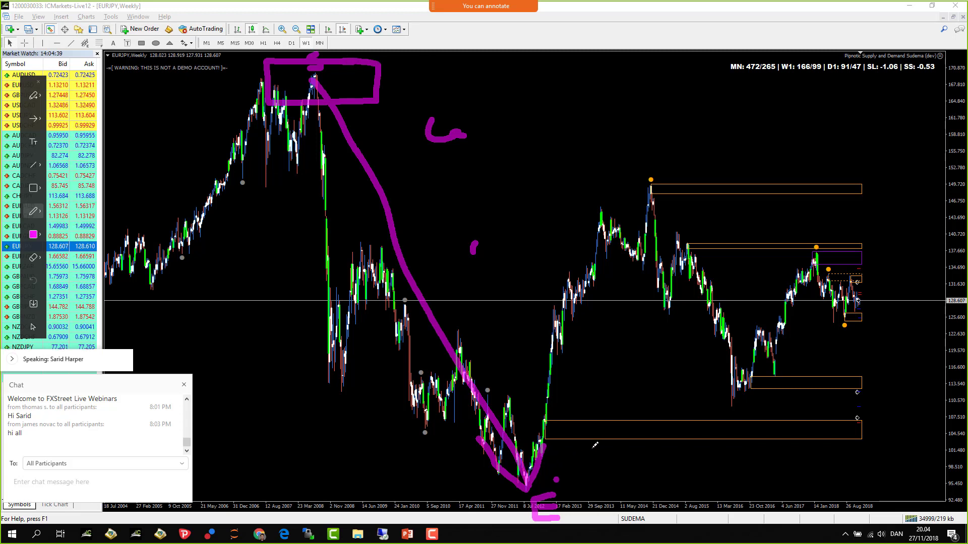
mouse_move(595, 445)
mouse_down()
mouse_move(491, 444)
mouse_move(486, 497)
mouse_move(597, 443)
mouse_up()
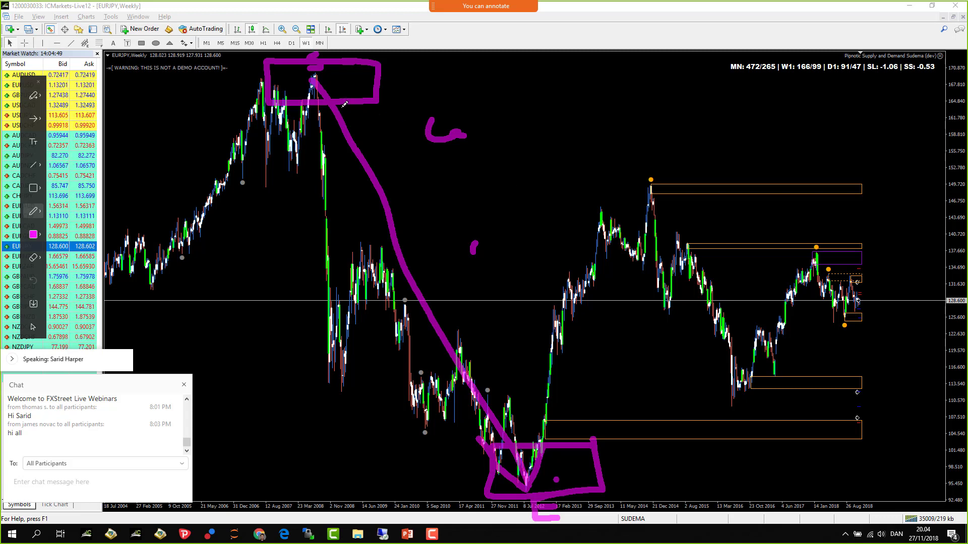
drag(357, 112, 431, 270)
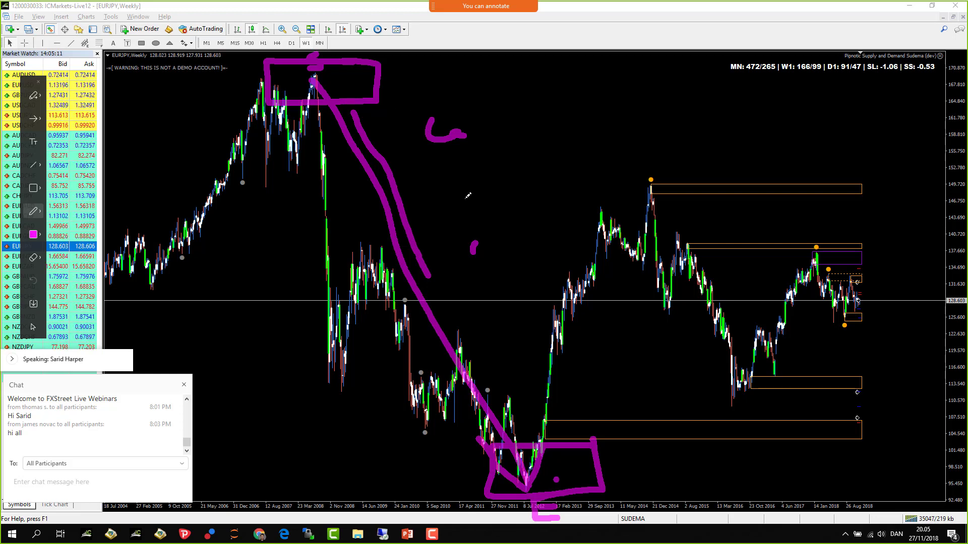
- Clear the pen marks, zoom in, and draw a zone rectangle at the 2008 breakdown
click(37, 81)
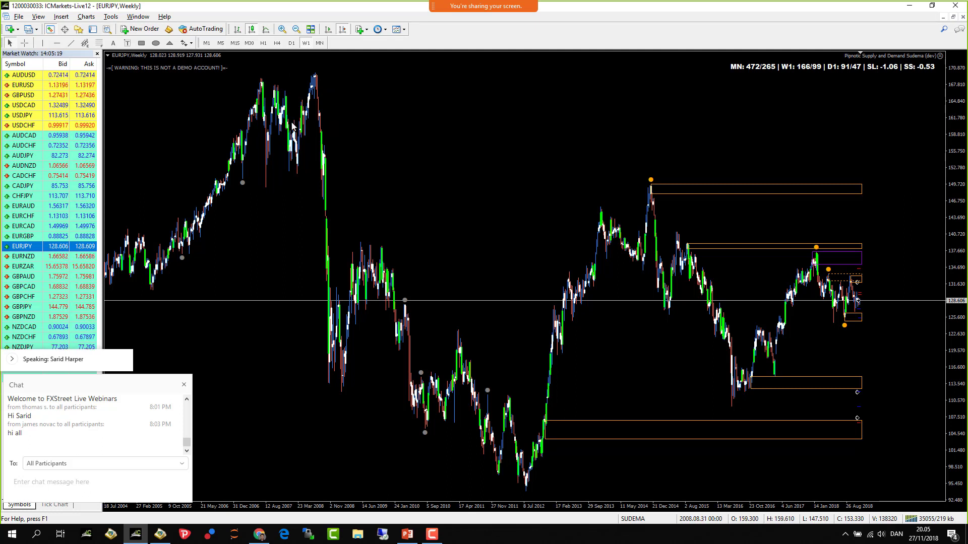
mouse_move(279, 117)
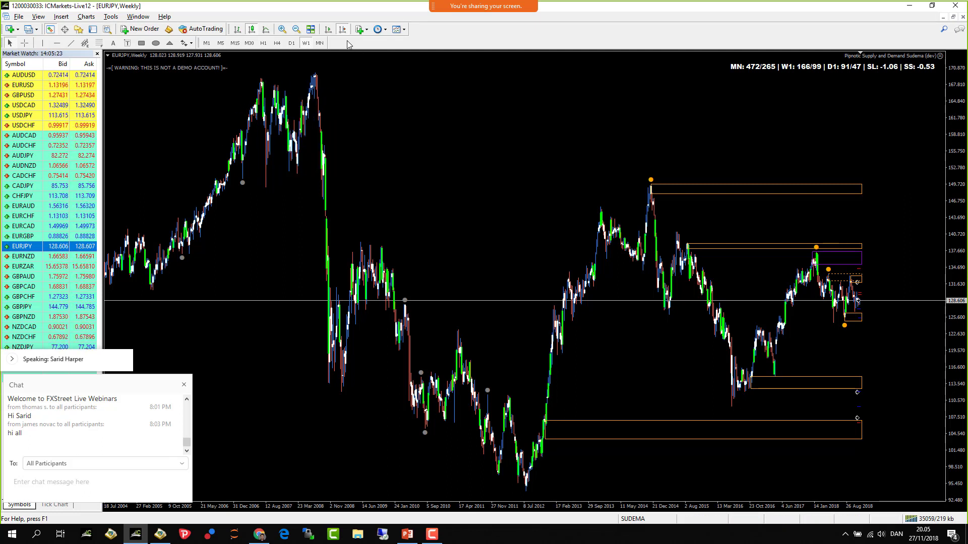
click(282, 28)
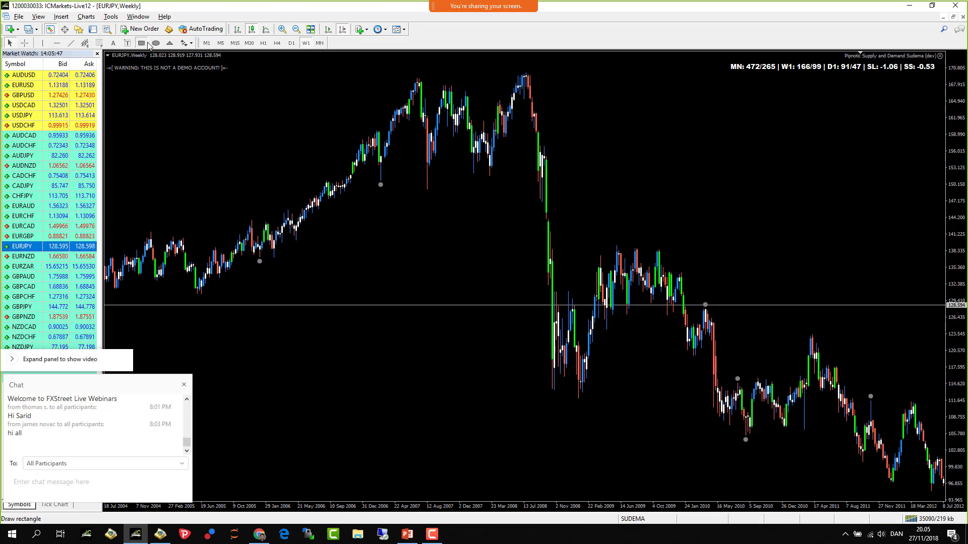
drag(547, 173, 563, 176)
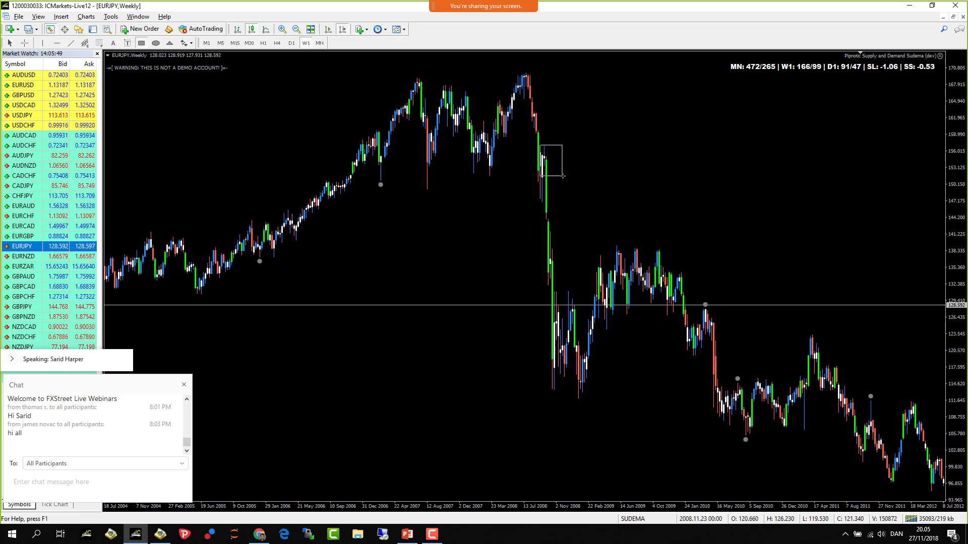
- Pan and scroll the weekly chart toward the more recent bars
scroll(304, 173, down, 5)
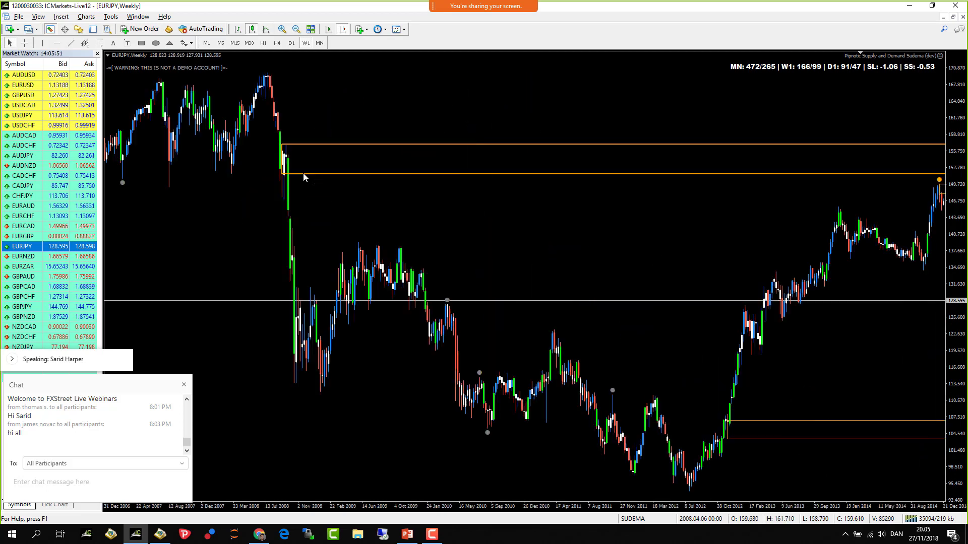
scroll(303, 173, up, 4)
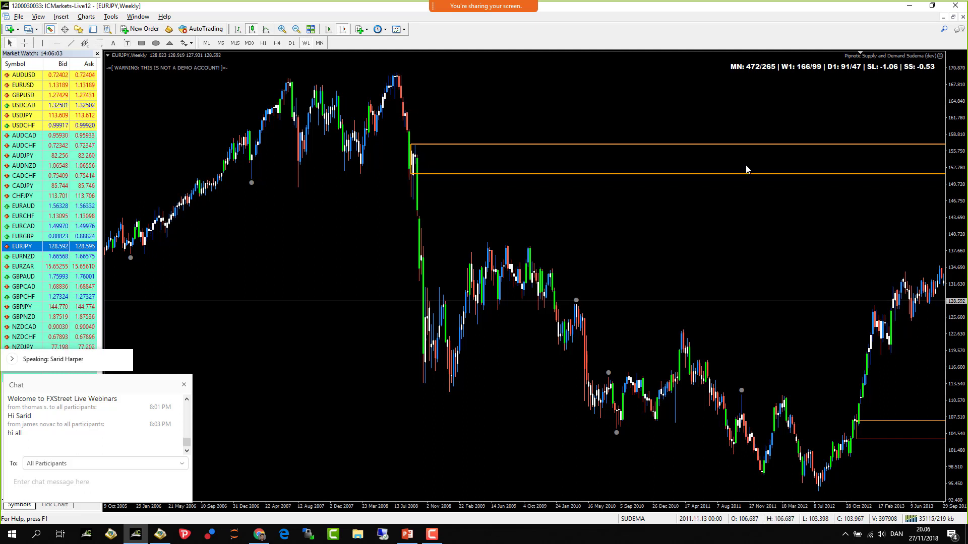
drag(751, 201, 610, 216)
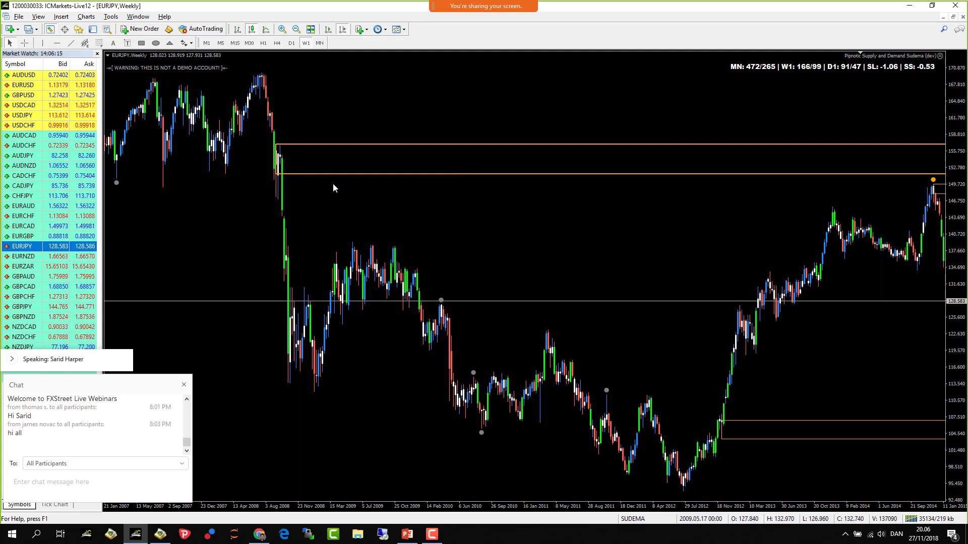
drag(637, 236, 498, 234)
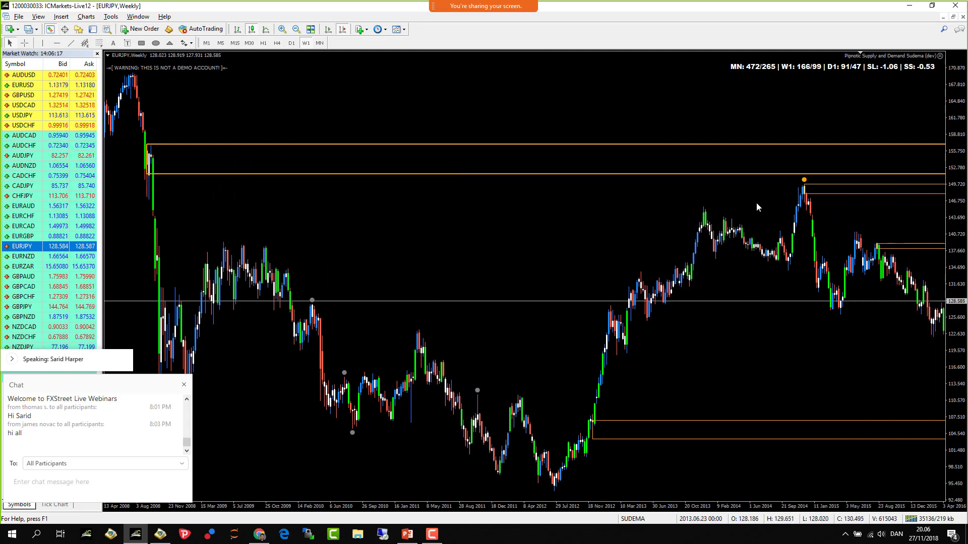
scroll(737, 229, up, 5)
scroll(154, 194, down, 5)
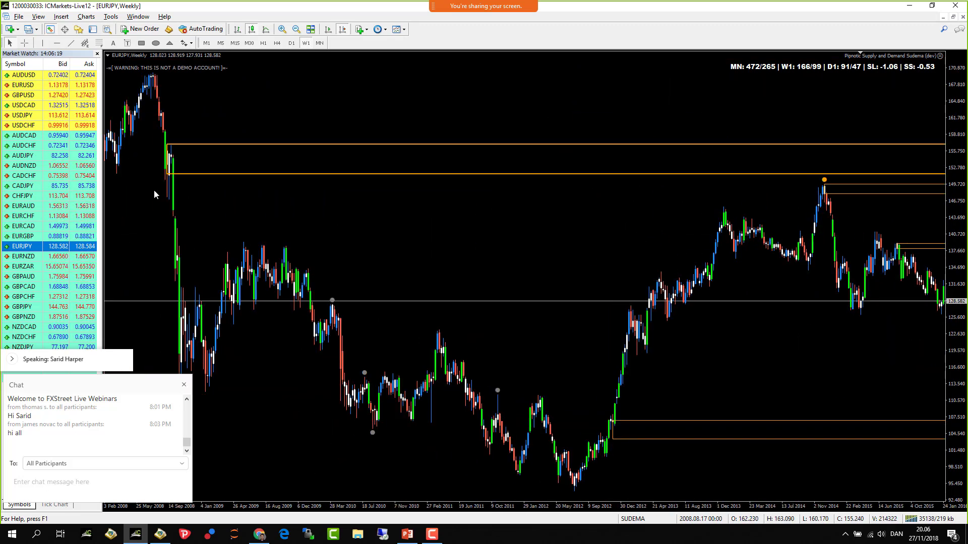
scroll(170, 197, down, 10)
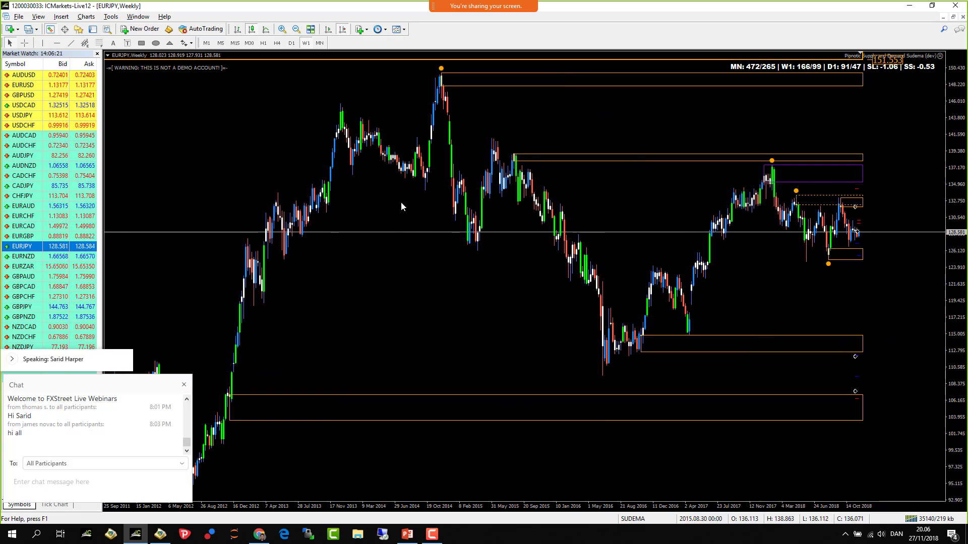
scroll(402, 206, up, 8)
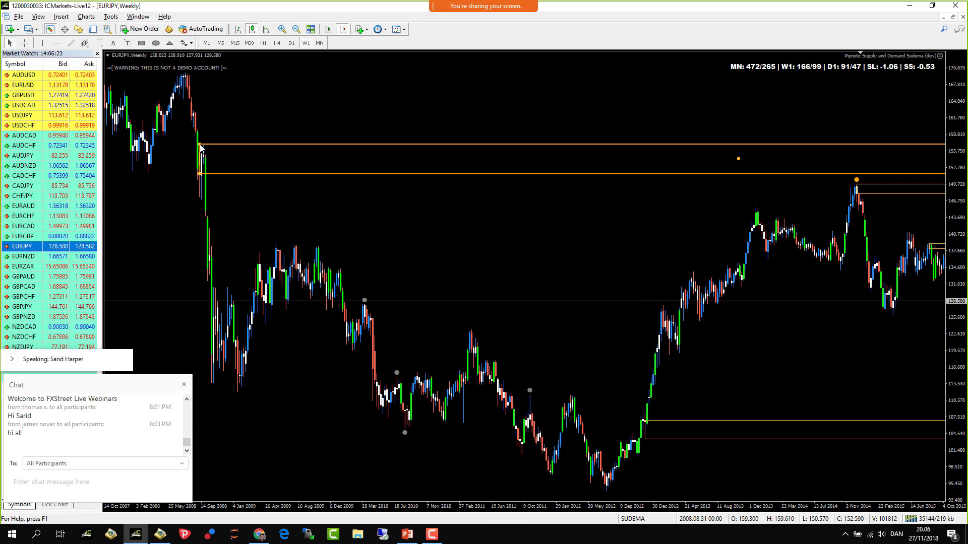
scroll(373, 267, down, 2)
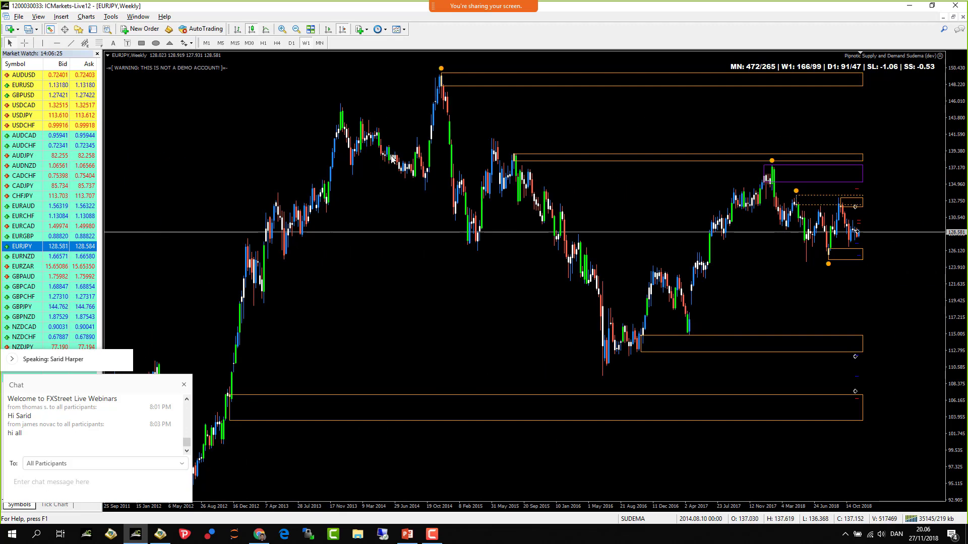
scroll(388, 297, up, 8)
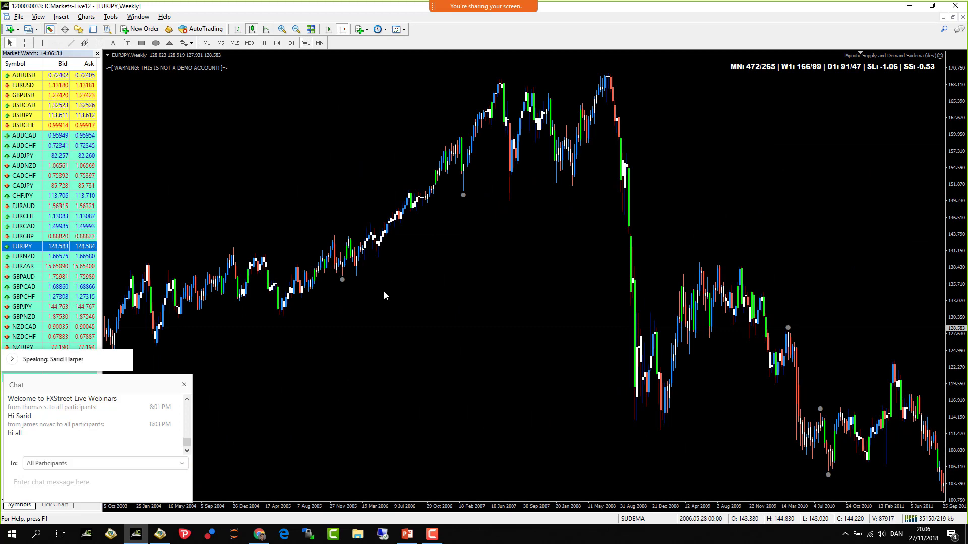
- Scroll and drag the weekly chart forward until 2003–2011 price history is visible
scroll(409, 294, up, 2)
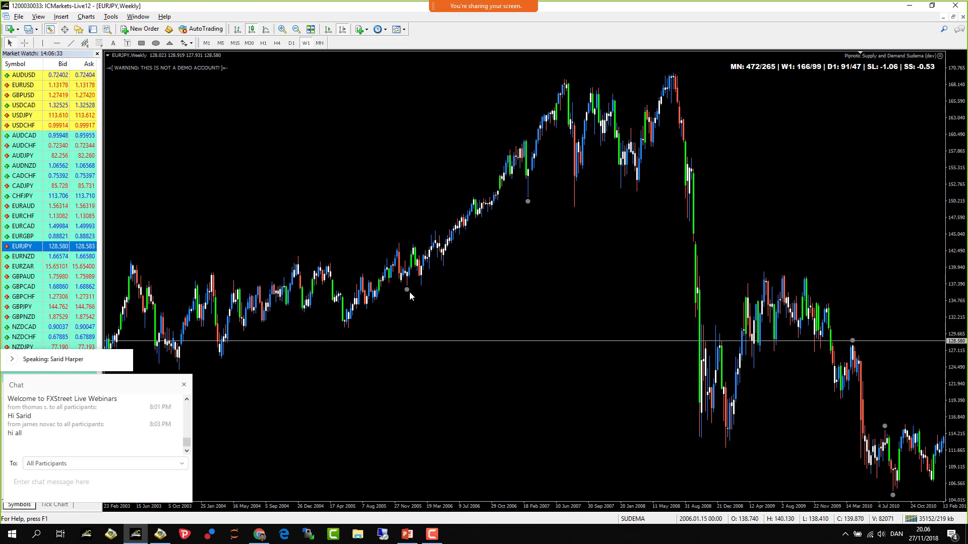
scroll(410, 291, up, 5)
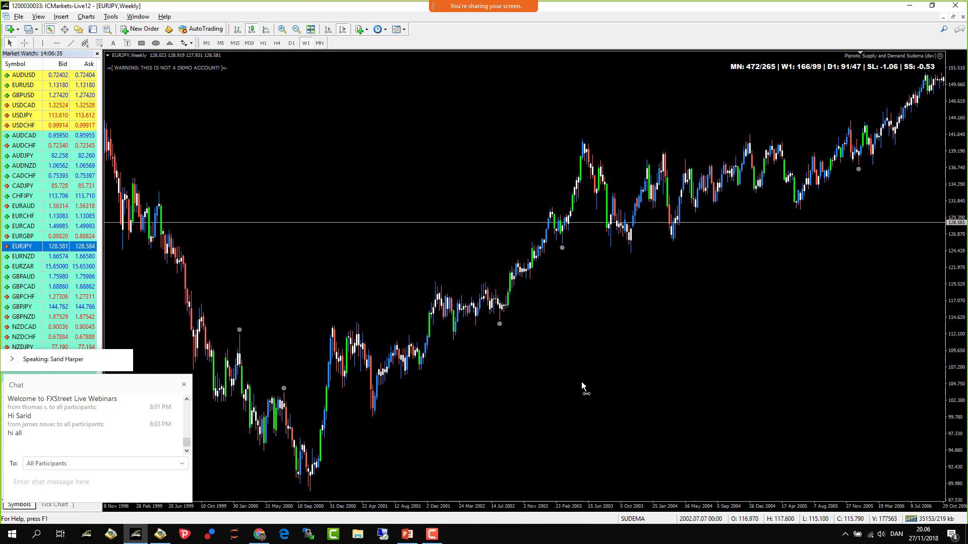
scroll(581, 382, up, 1)
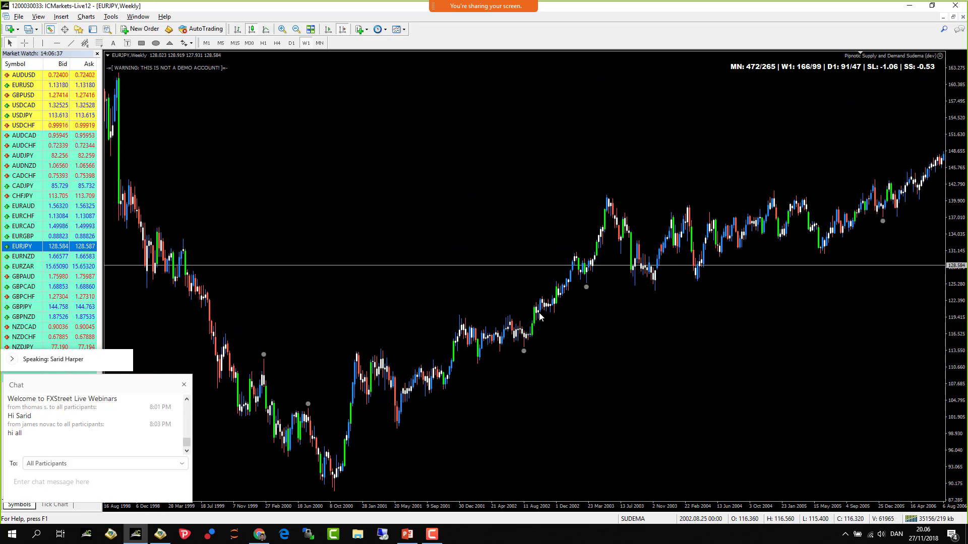
scroll(564, 410, down, 2)
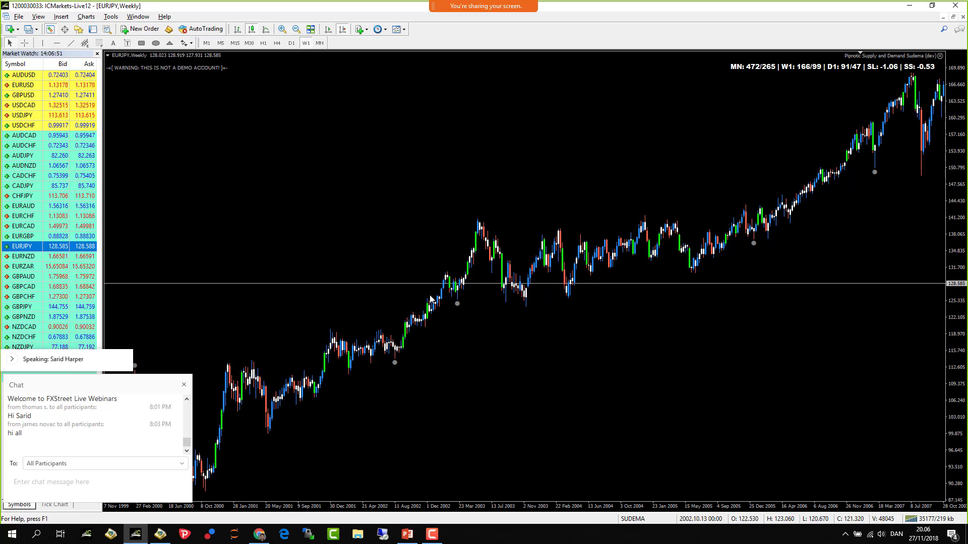
drag(670, 359, 454, 355)
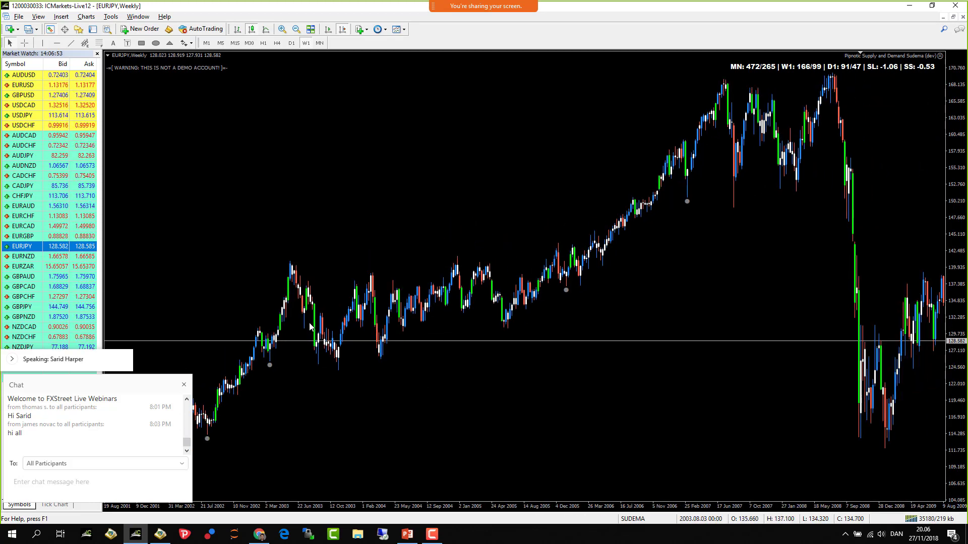
drag(350, 367, 482, 362)
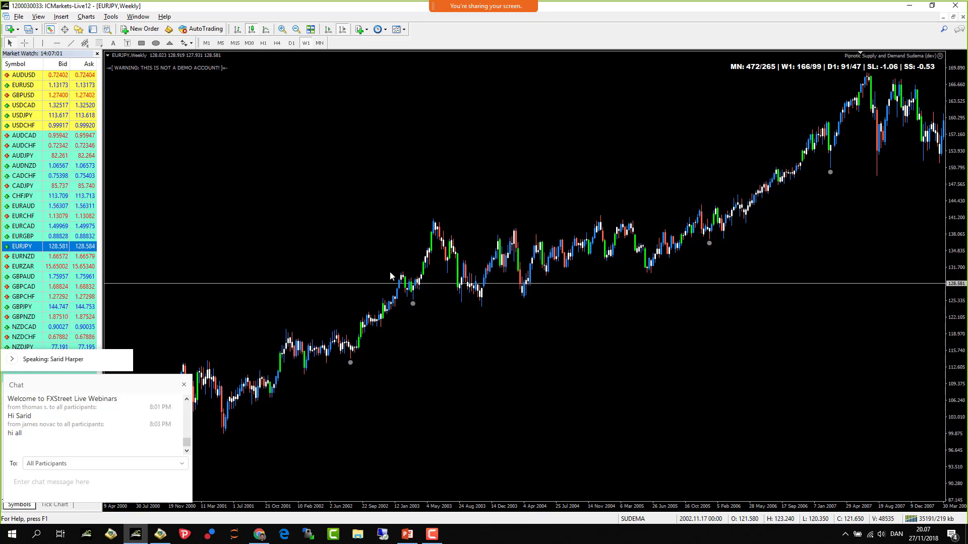
drag(808, 302, 570, 278)
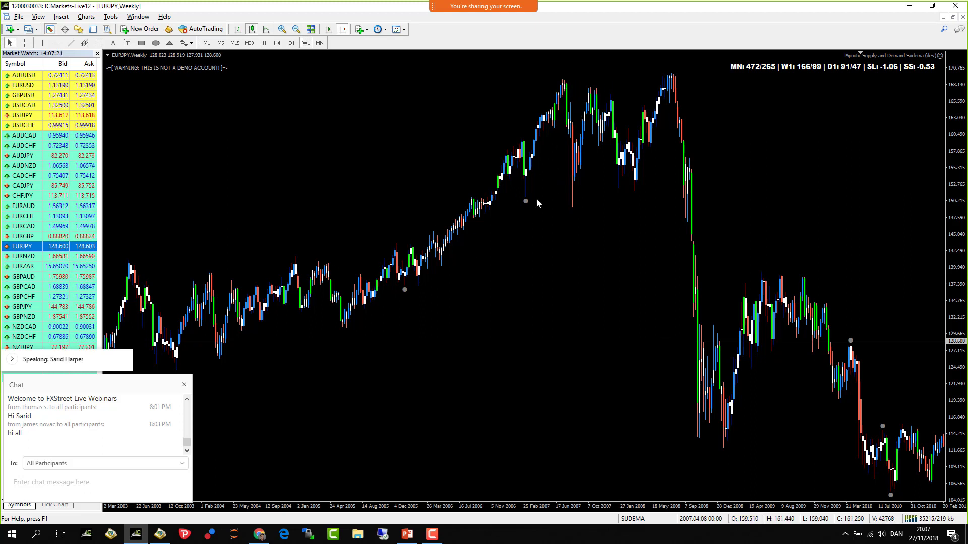
- Place a horizontal line at 169.139 along the 2008 top
click(57, 45)
click(564, 78)
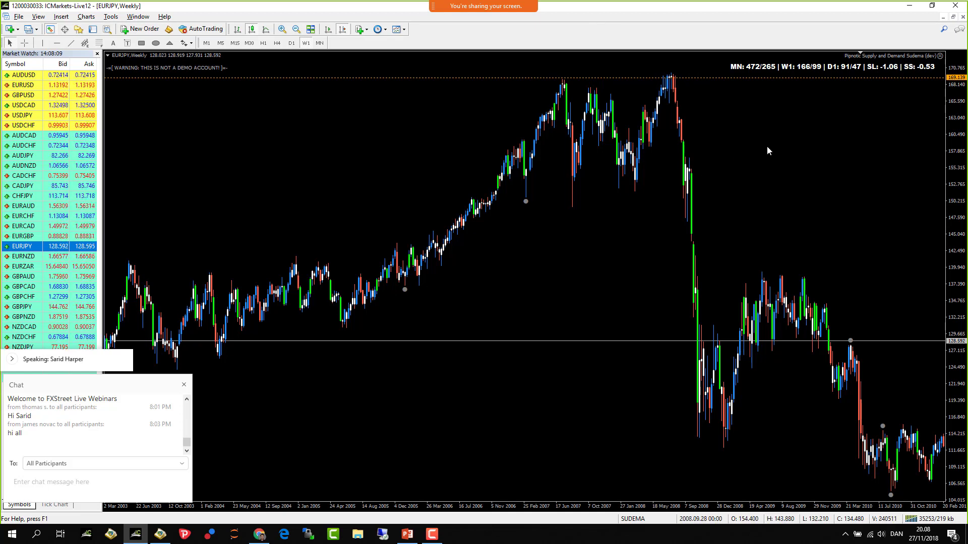
- Enable annotation, box the 2007–2008 topping area, and zigzag through the double top
drag(766, 146, 760, 147)
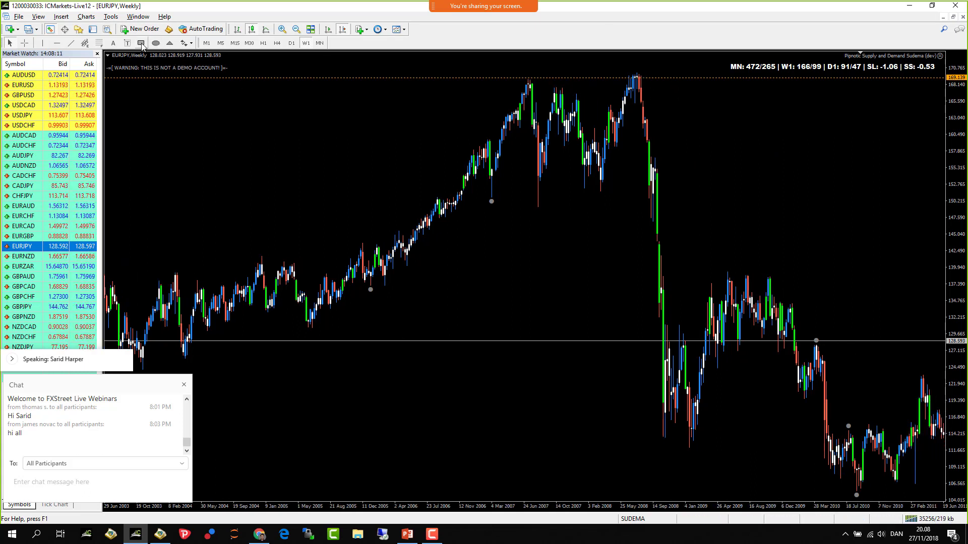
mouse_move(461, 10)
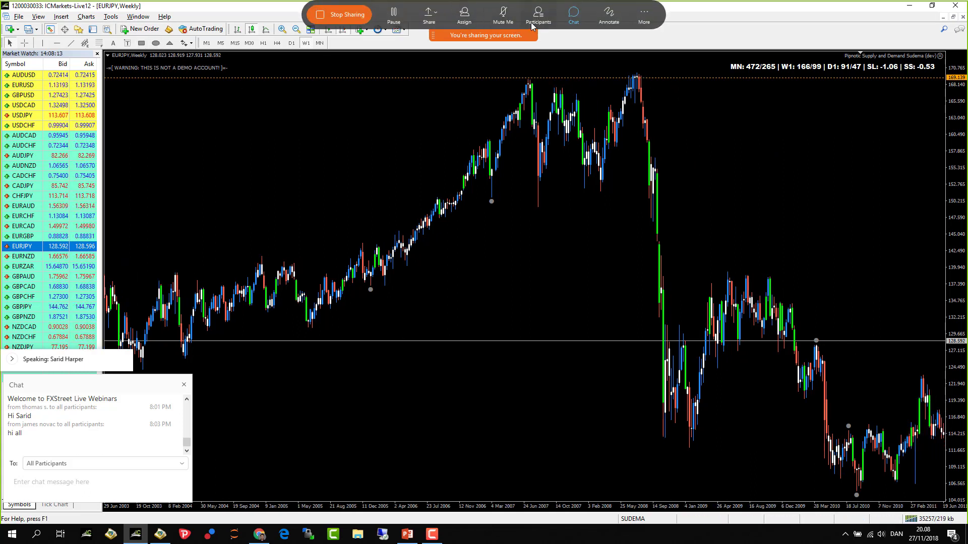
click(609, 15)
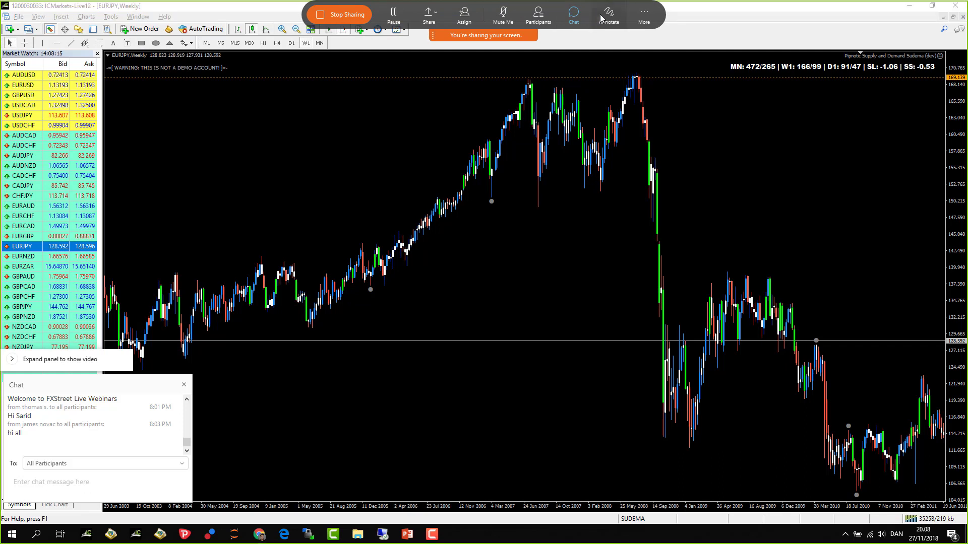
mouse_move(667, 79)
mouse_down()
mouse_move(487, 76)
mouse_move(477, 150)
mouse_move(527, 191)
mouse_move(665, 190)
mouse_move(680, 95)
mouse_move(659, 78)
mouse_up()
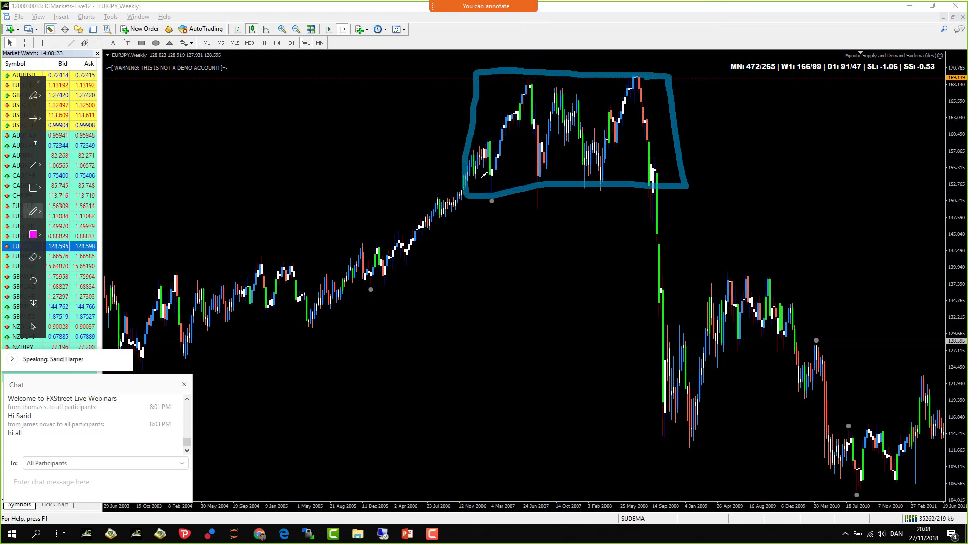
mouse_move(485, 175)
mouse_down()
mouse_move(532, 129)
mouse_move(554, 142)
mouse_move(581, 118)
mouse_move(615, 126)
mouse_move(652, 164)
mouse_up()
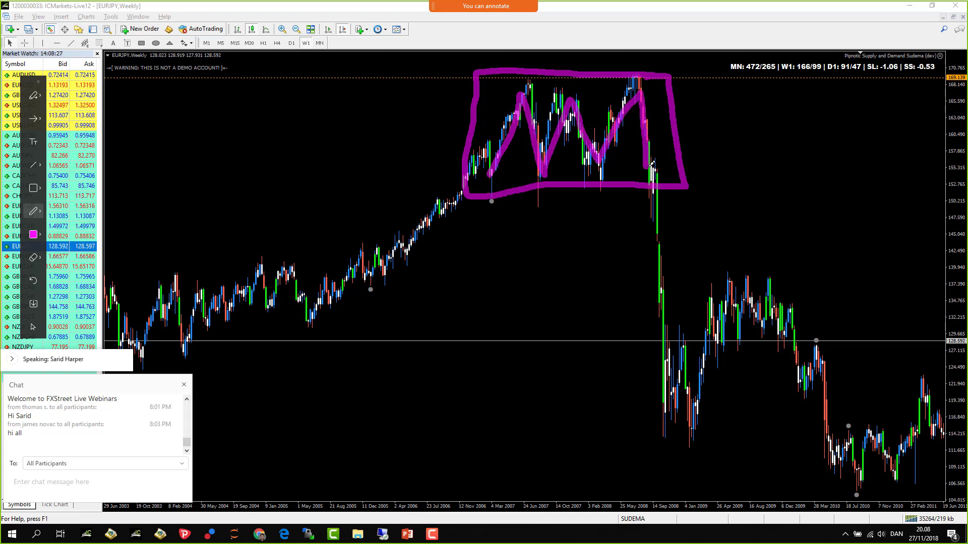
- Circle the breakdown candles, mark the box top, and draw an arrow extending right
mouse_move(712, 160)
mouse_down()
mouse_move(653, 162)
mouse_move(678, 198)
mouse_move(711, 162)
mouse_up()
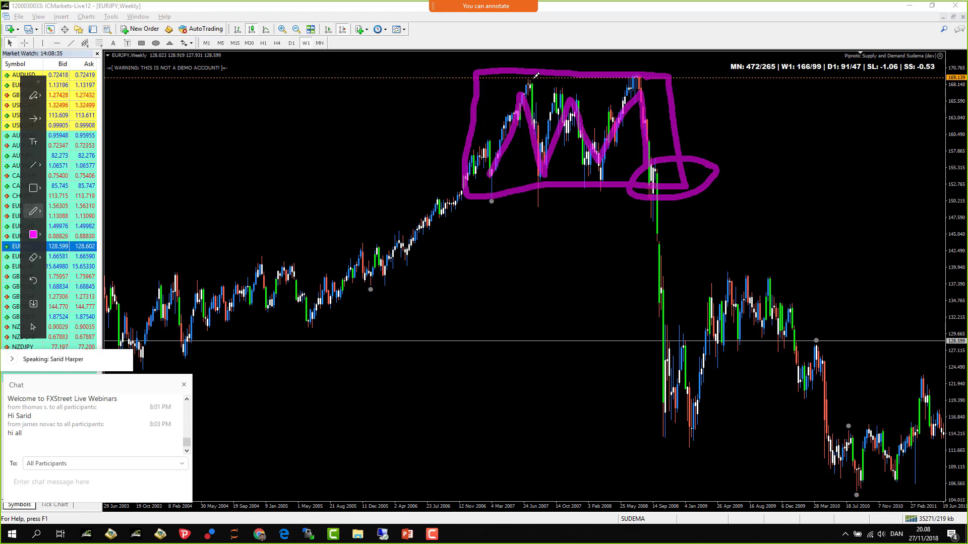
drag(536, 75, 528, 76)
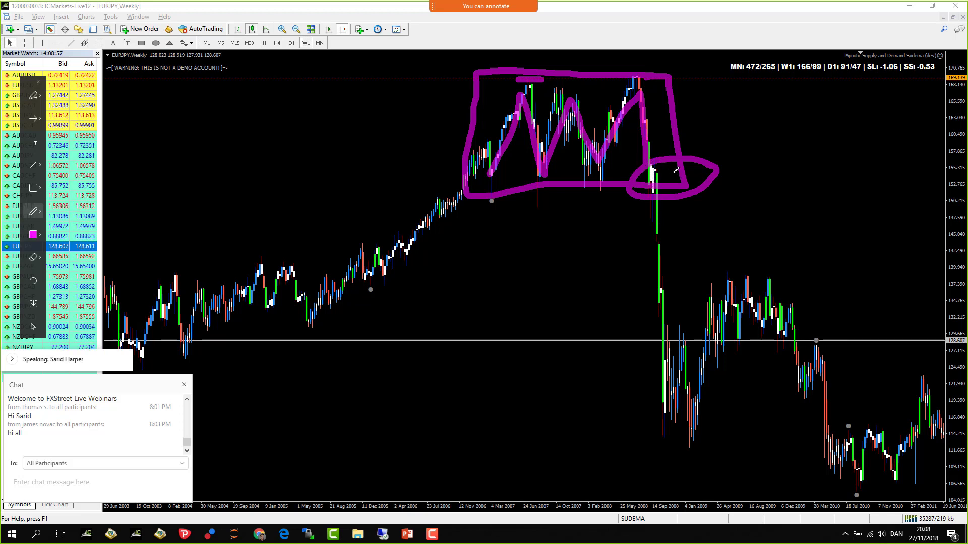
mouse_move(619, 174)
mouse_down()
mouse_move(809, 172)
mouse_move(813, 190)
mouse_up()
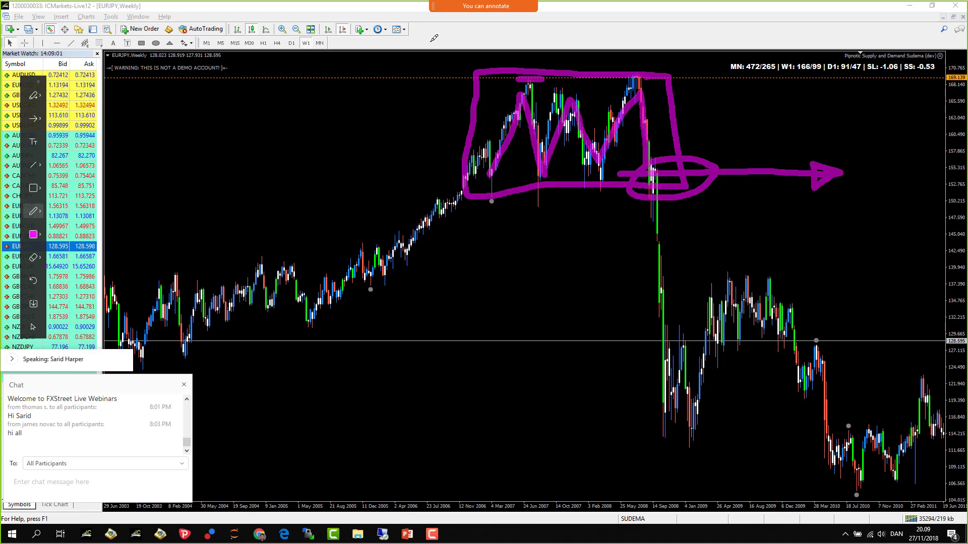
- Clear the annotation sketches and pan to show history from 2005 onward
click(38, 81)
scroll(416, 272, down, 6)
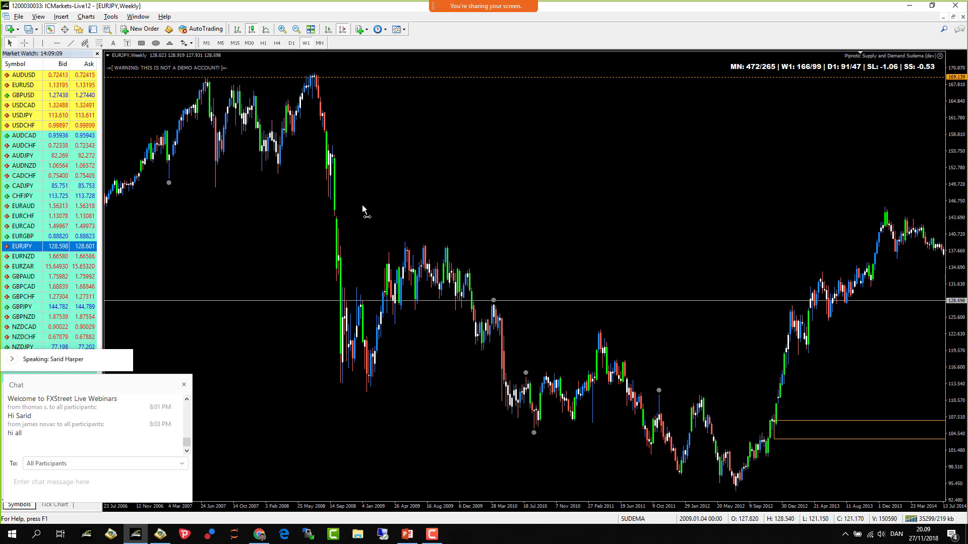
drag(363, 206, 466, 211)
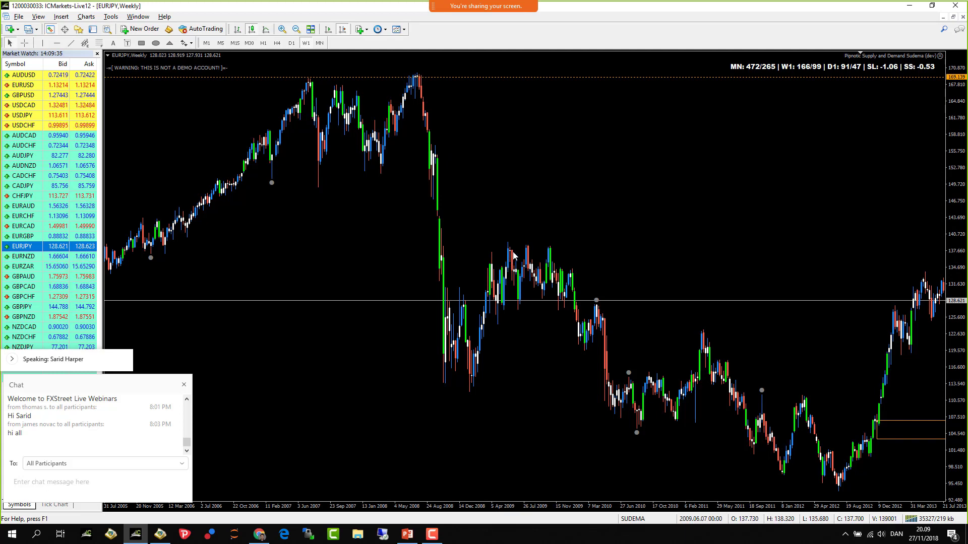
- Zoom in for wider weekly candles and shift the chart to 2008–2012
click(282, 30)
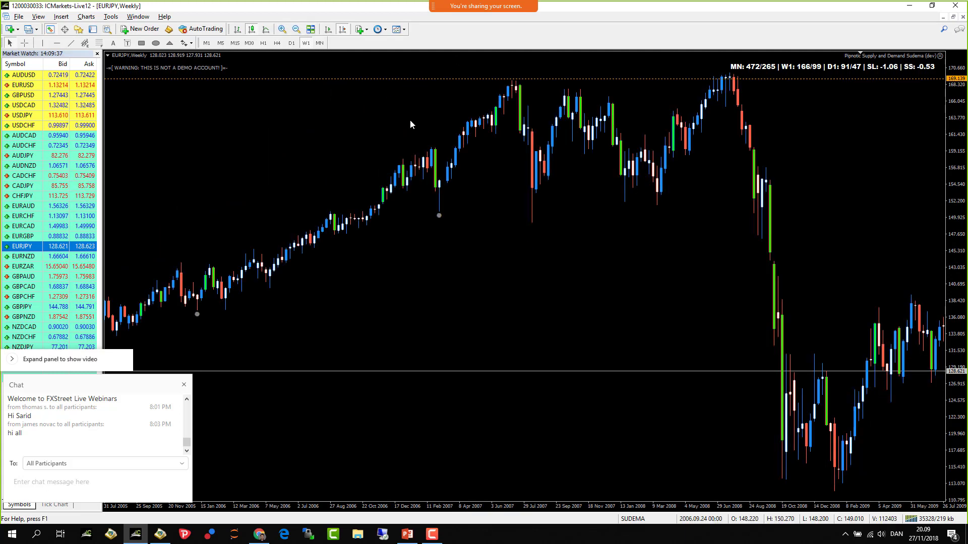
scroll(531, 235, down, 5)
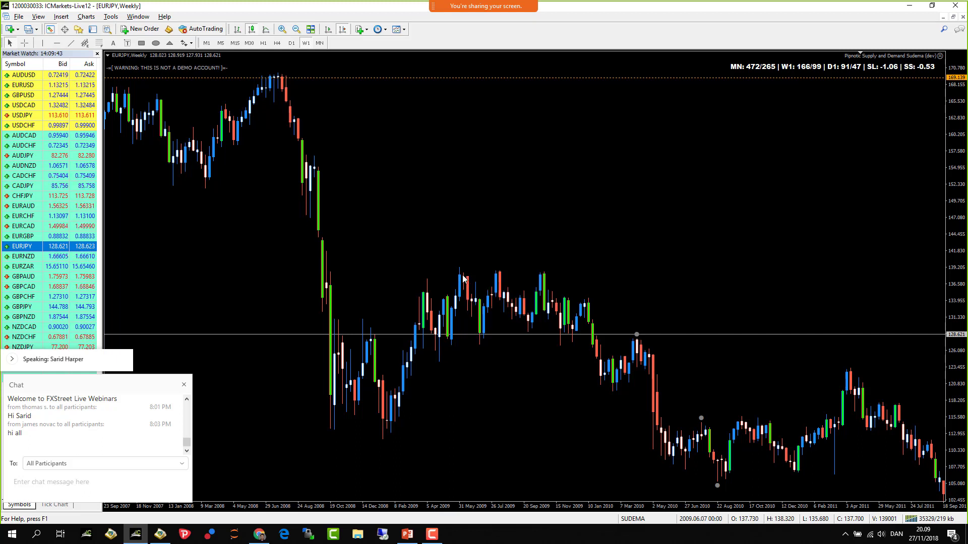
scroll(352, 112, up, 3)
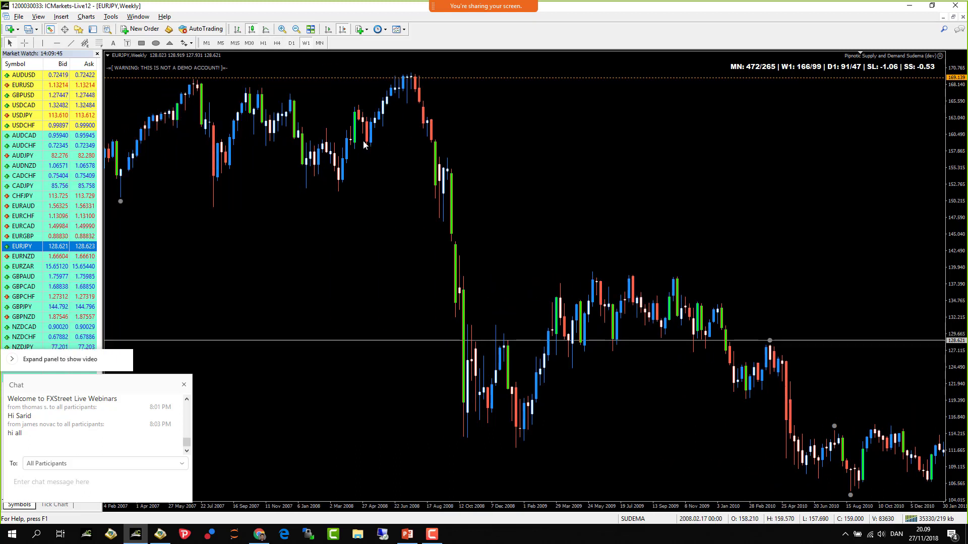
drag(554, 159, 465, 159)
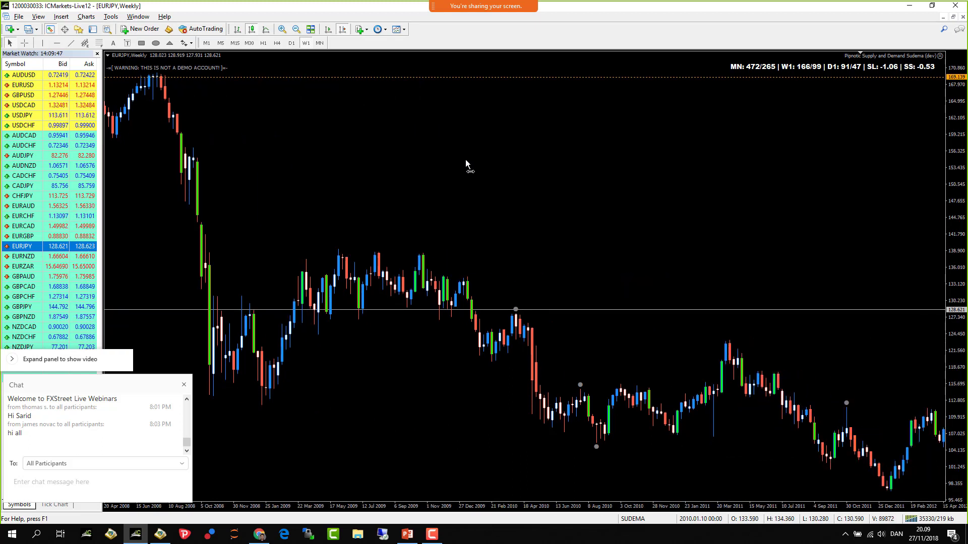
mouse_move(351, 281)
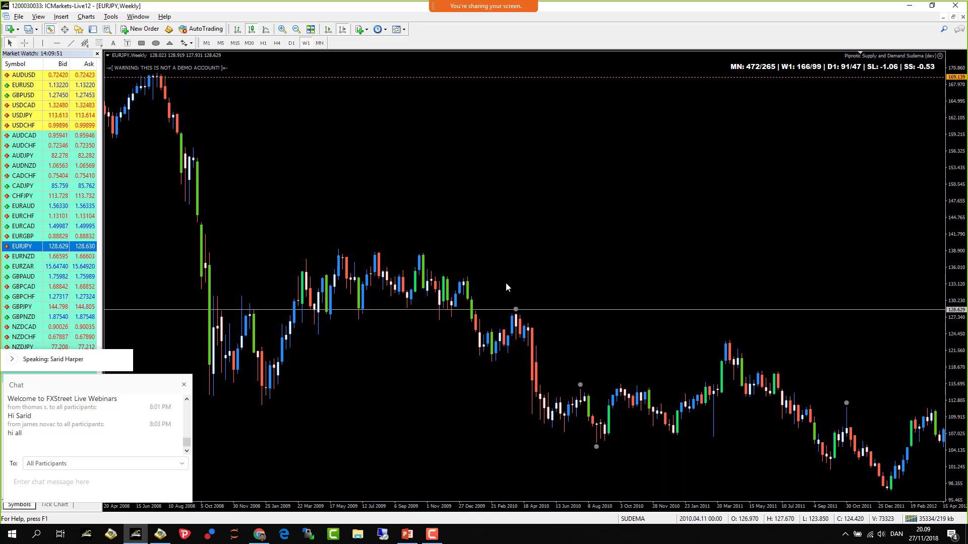
mouse_move(464, 2)
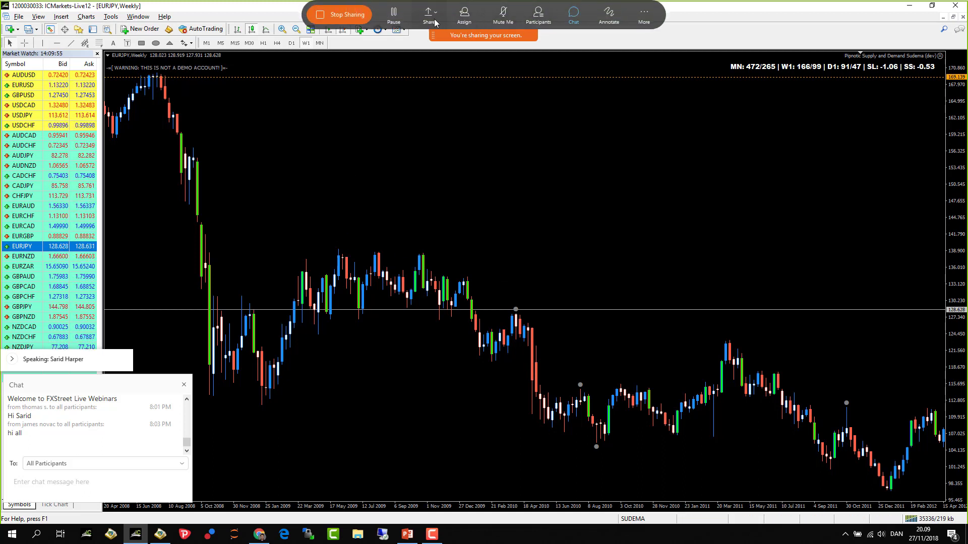
click(608, 15)
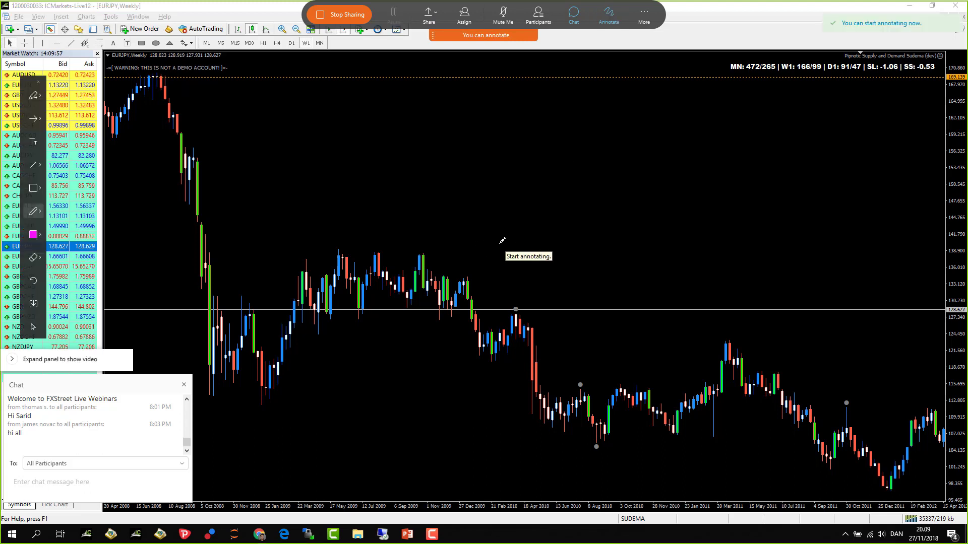
mouse_move(476, 252)
mouse_down()
mouse_move(288, 253)
mouse_move(290, 317)
mouse_move(493, 309)
mouse_move(496, 256)
mouse_move(477, 250)
mouse_up()
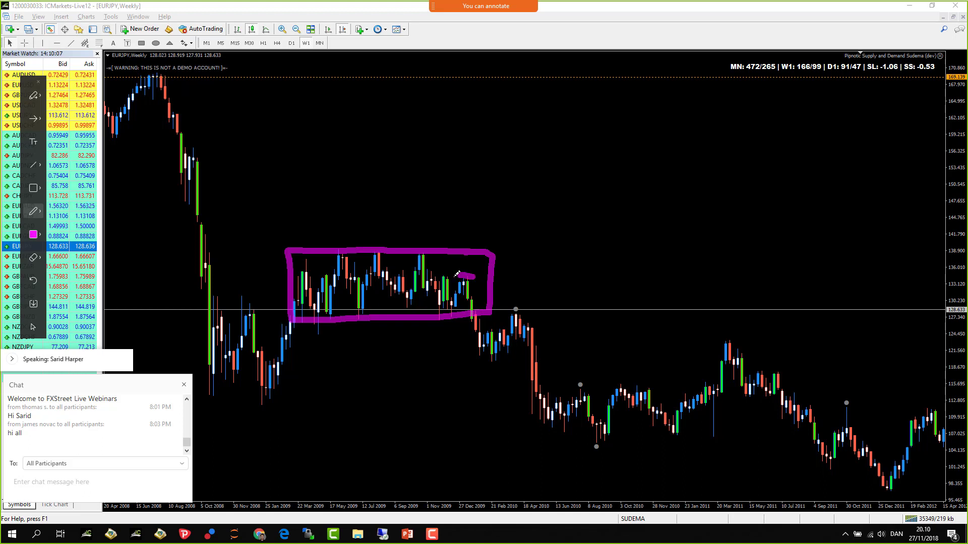
mouse_move(457, 273)
mouse_down()
mouse_move(464, 295)
mouse_move(476, 274)
mouse_up()
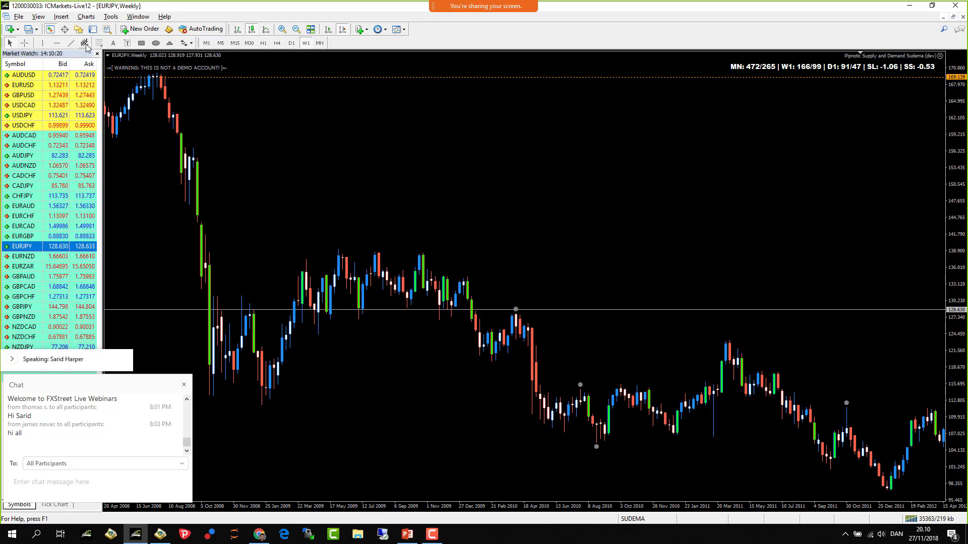
- Draw a zone rectangle over the late-2009 candles and switch the chart to H4
click(142, 43)
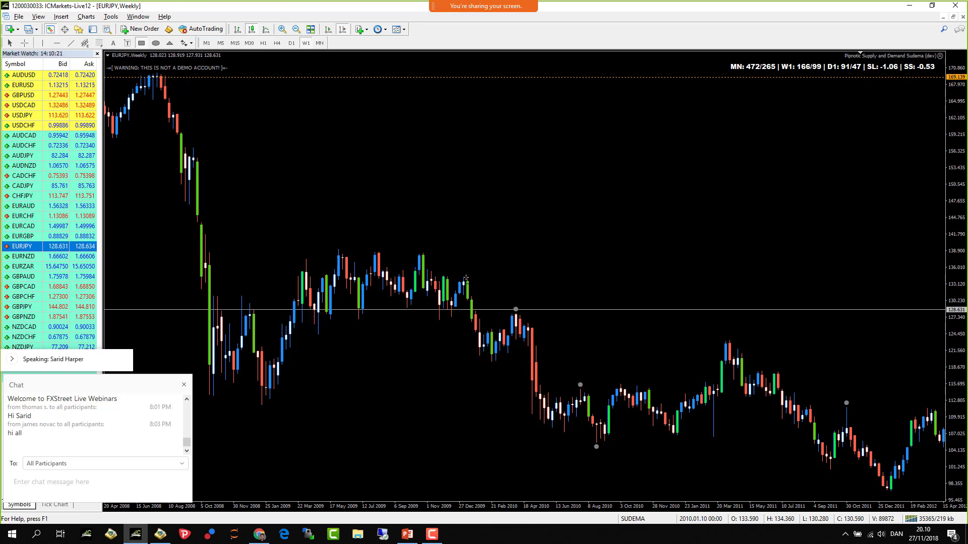
drag(451, 306, 483, 276)
right_click(497, 149)
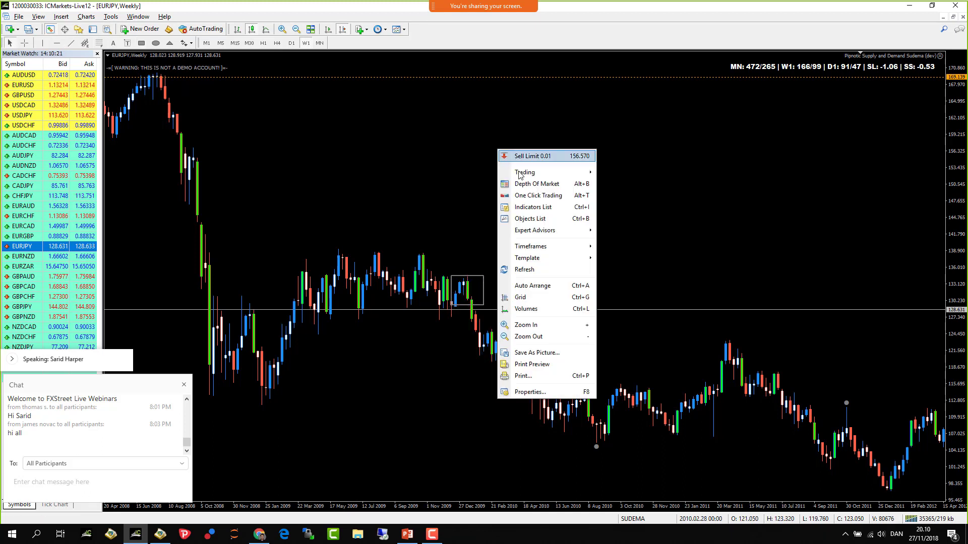
click(494, 183)
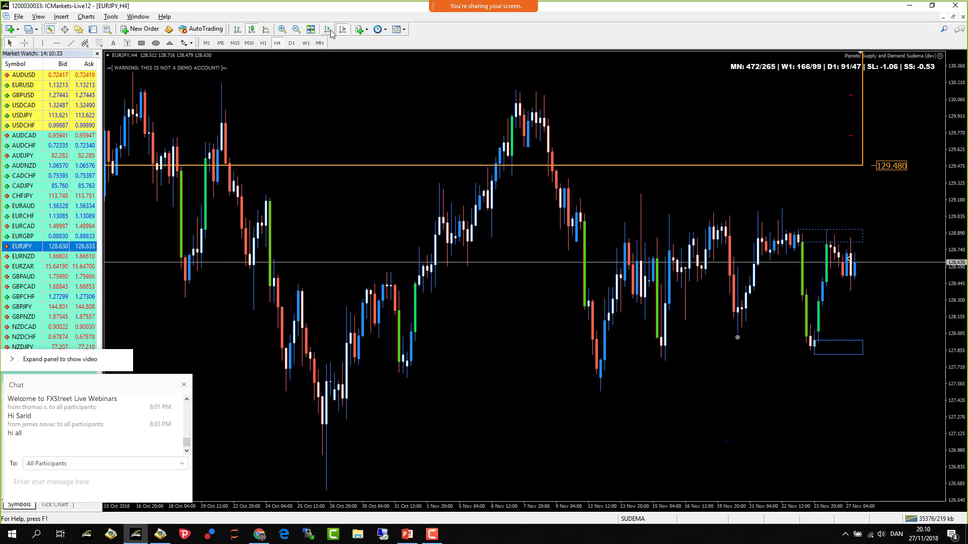
- Zoom the H4 chart out two steps and pan back into its earlier history
scroll(407, 272, up, 15)
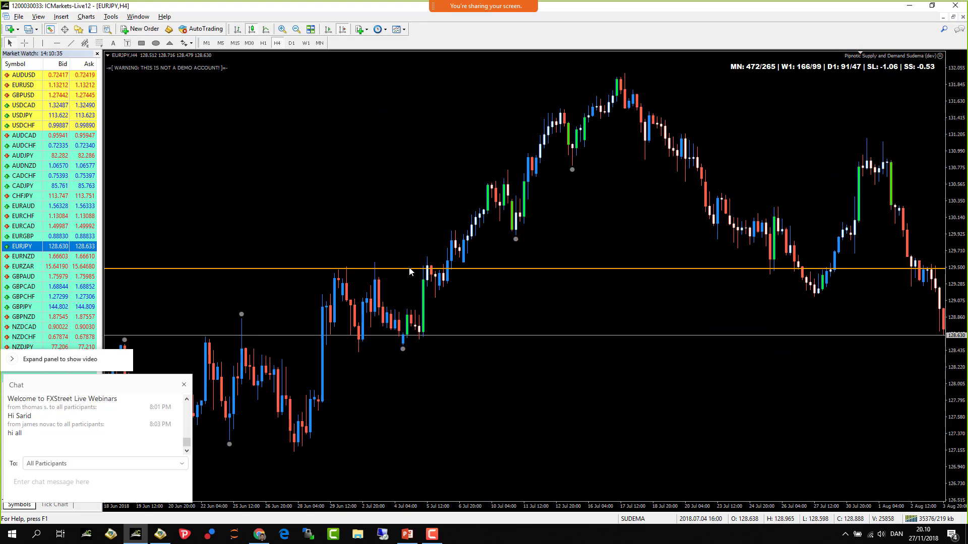
scroll(410, 269, up, 15)
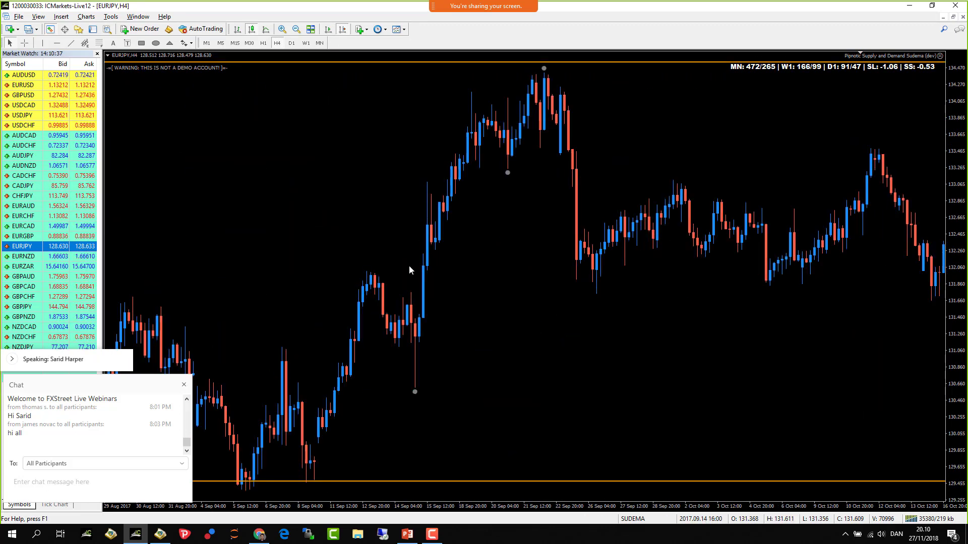
scroll(410, 267, up, 15)
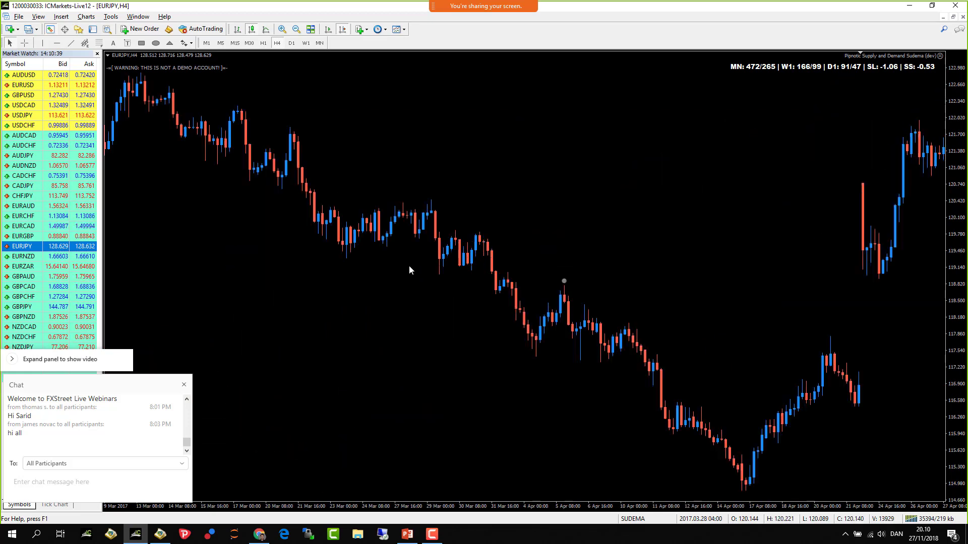
click(296, 29)
click(296, 29)
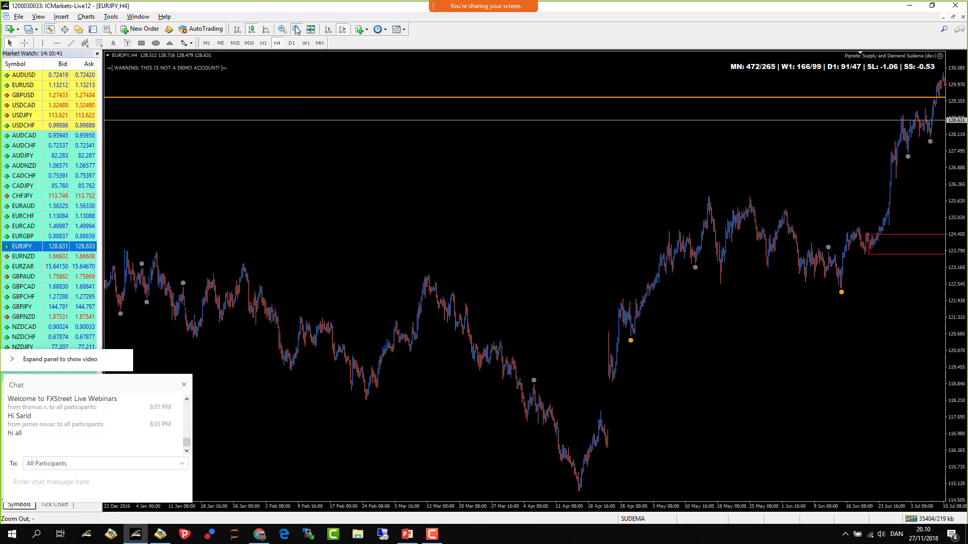
click(296, 29)
scroll(328, 80, up, 15)
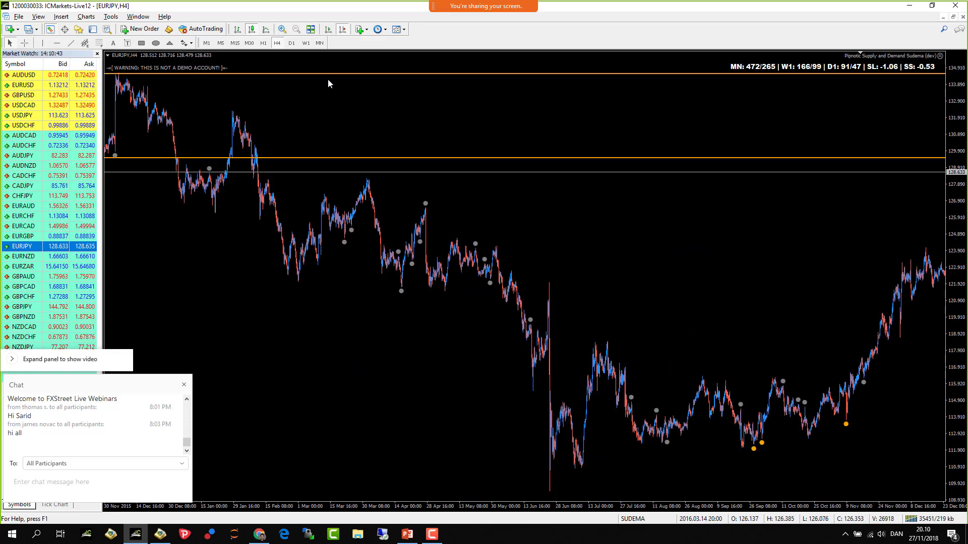
drag(324, 164, 508, 160)
scroll(508, 160, up, 15)
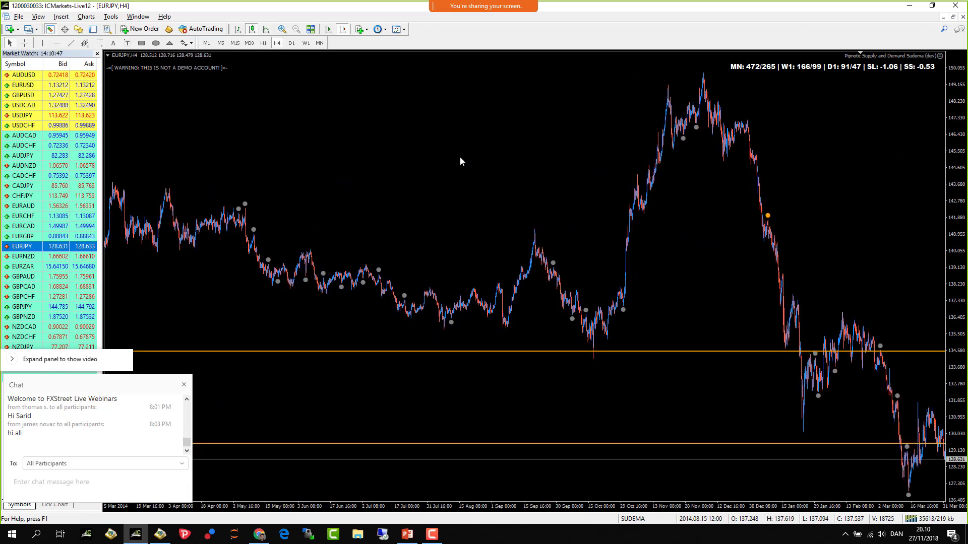
- Switch to the D1 timeframe and zoom in three steps on the daily candles
click(292, 43)
scroll(477, 256, up, 20)
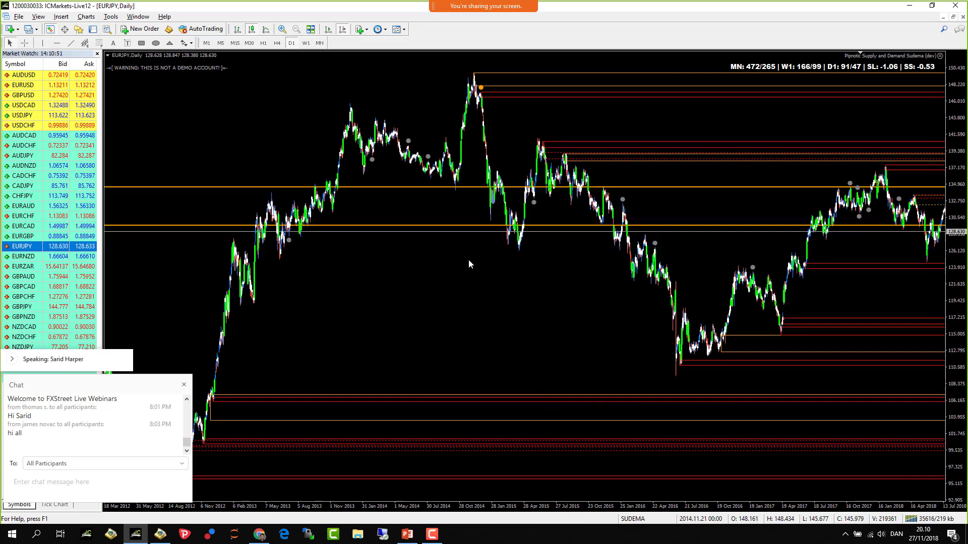
scroll(480, 287, down, 5)
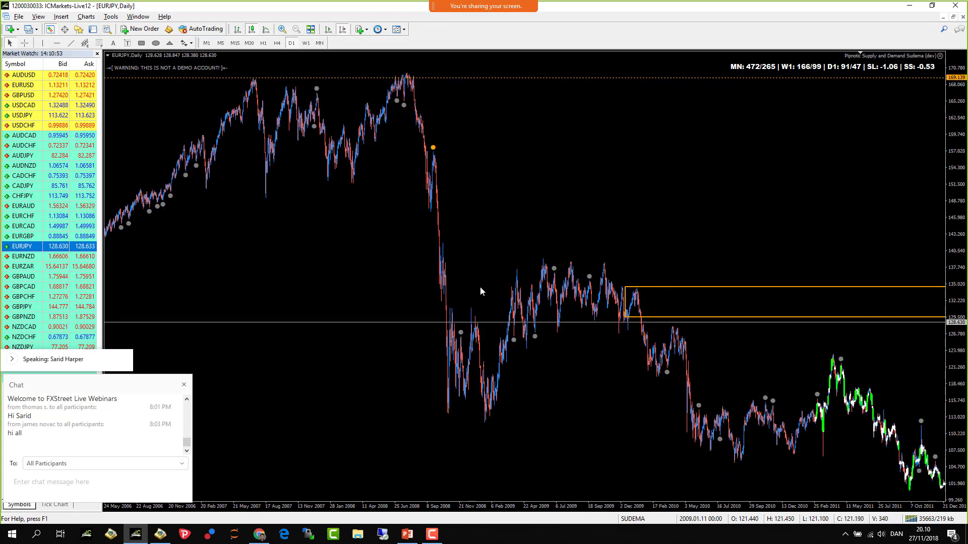
click(283, 29)
click(283, 29)
scroll(400, 220, down, 15)
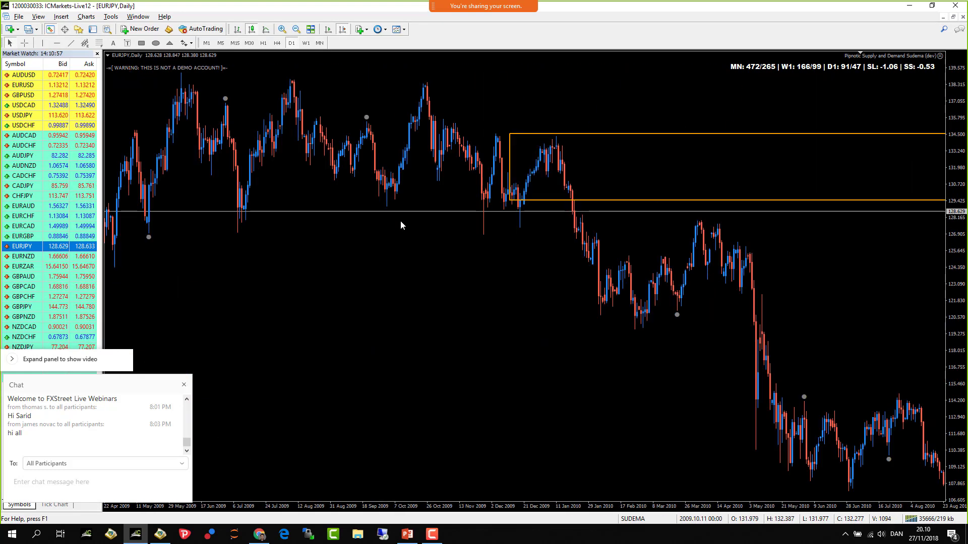
click(282, 29)
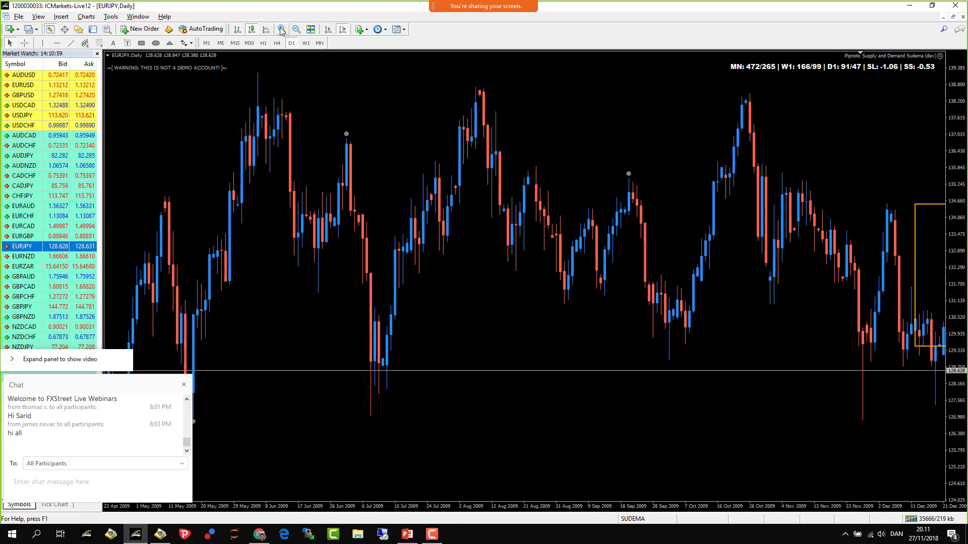
scroll(408, 285, down, 10)
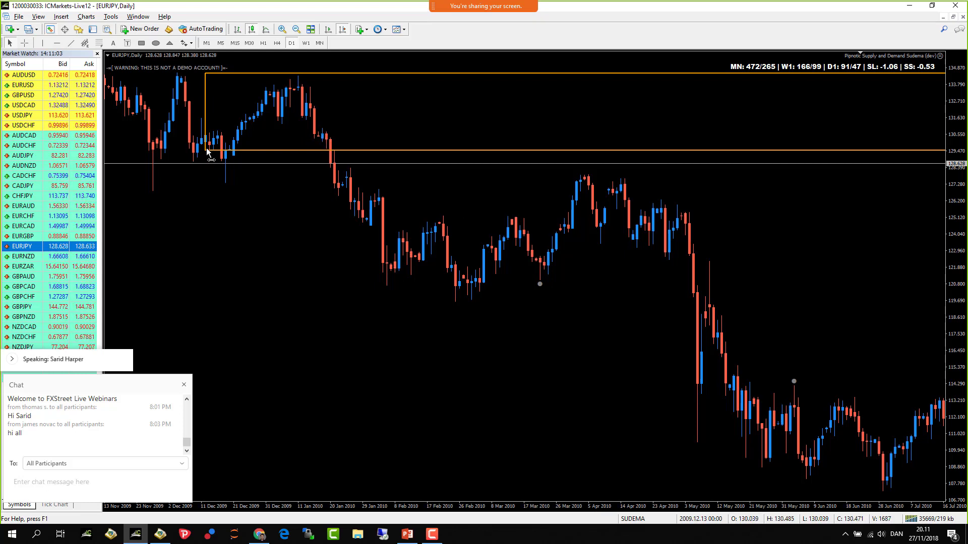
- Pan back to late 2009, zoom out one step, and bring the 129.4–134.5 orange zone into view
drag(260, 123, 581, 112)
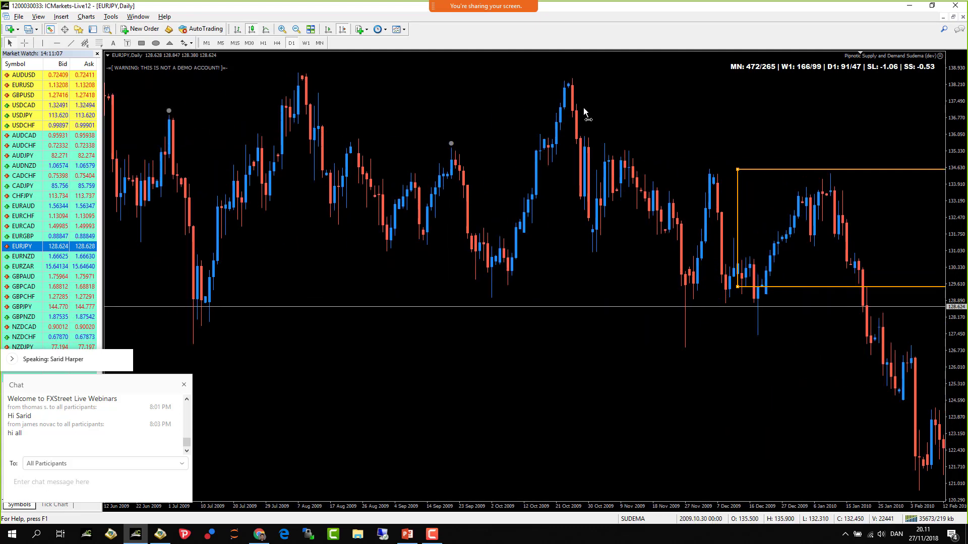
click(297, 29)
drag(316, 91, 521, 92)
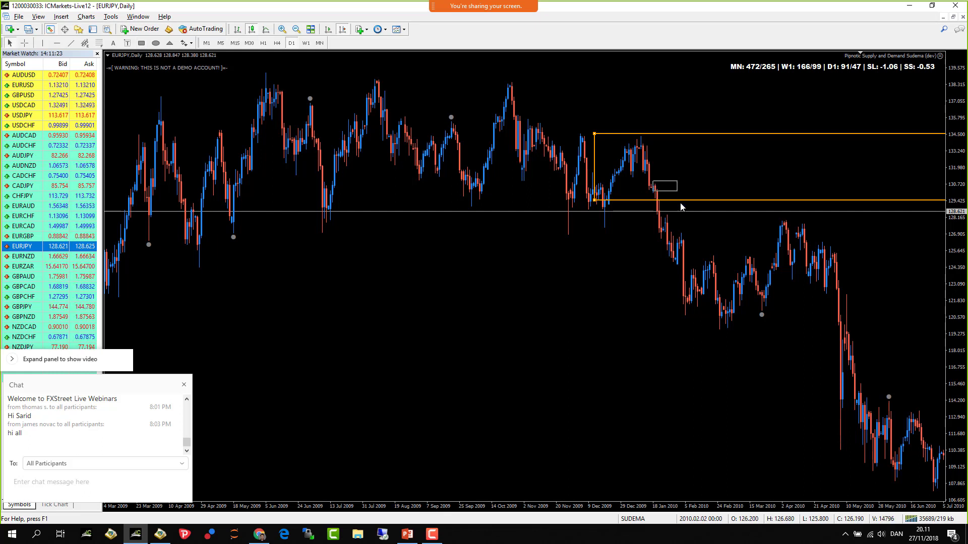
- Refresh the chart so the red supply zones redraw, and delete the orange rectangle
right_click(591, 87)
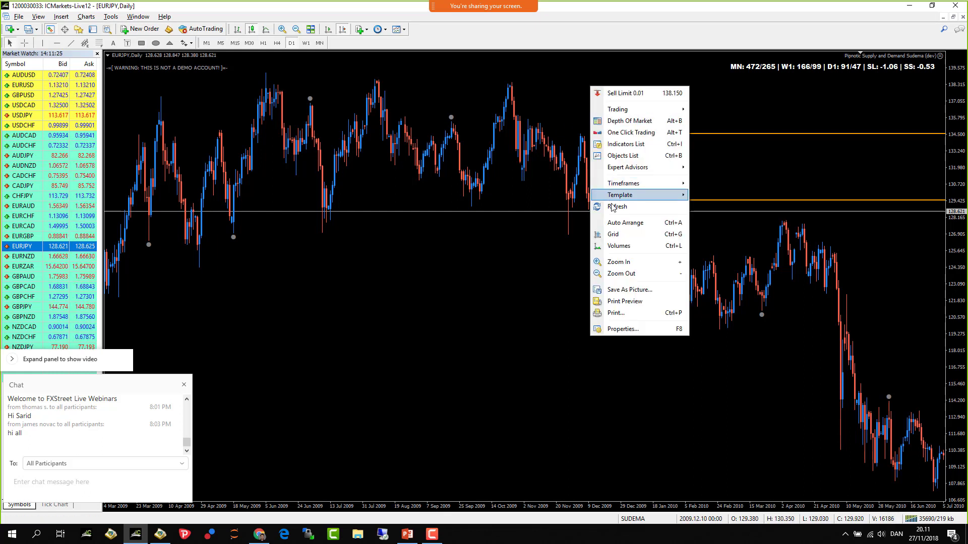
click(614, 201)
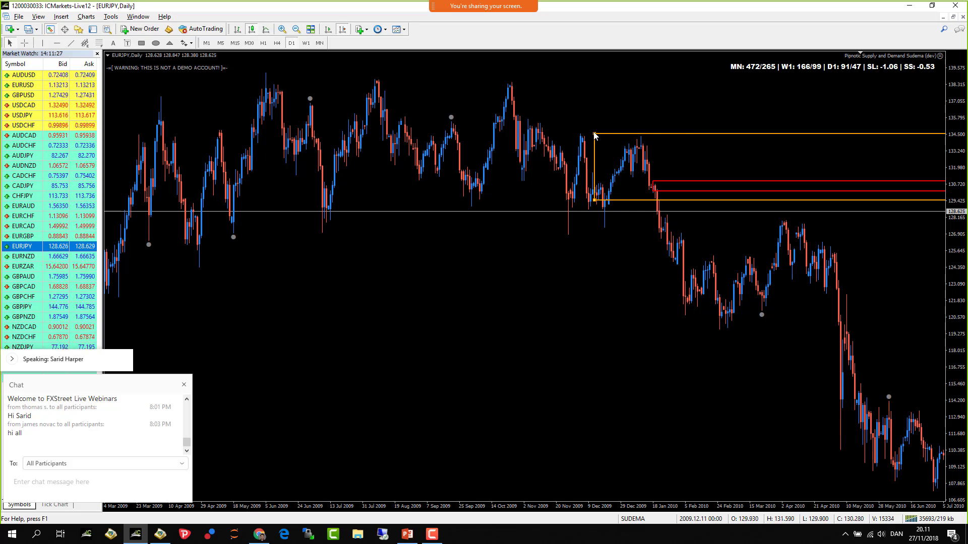
key(Delete)
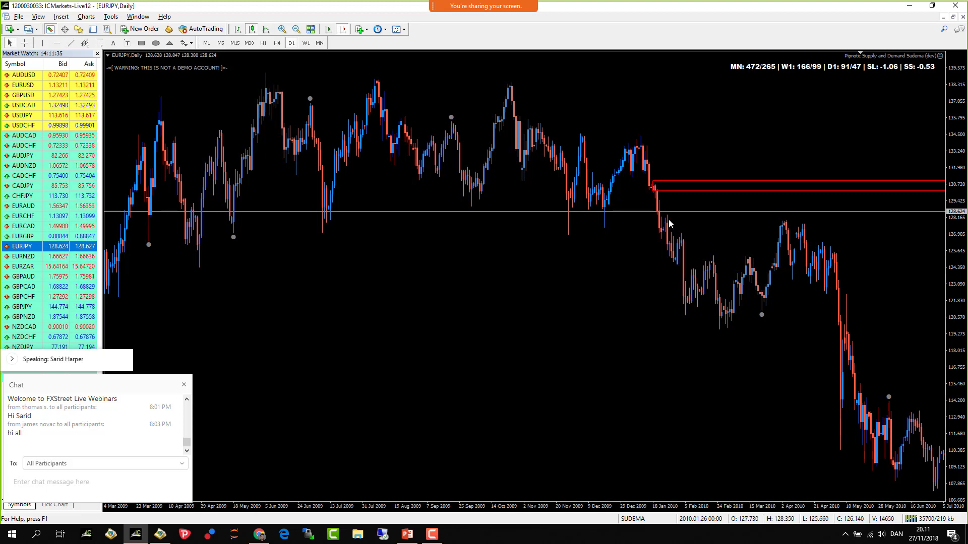
- Scroll the daily chart forward to April 2012–October 2013
scroll(678, 219, down, 15)
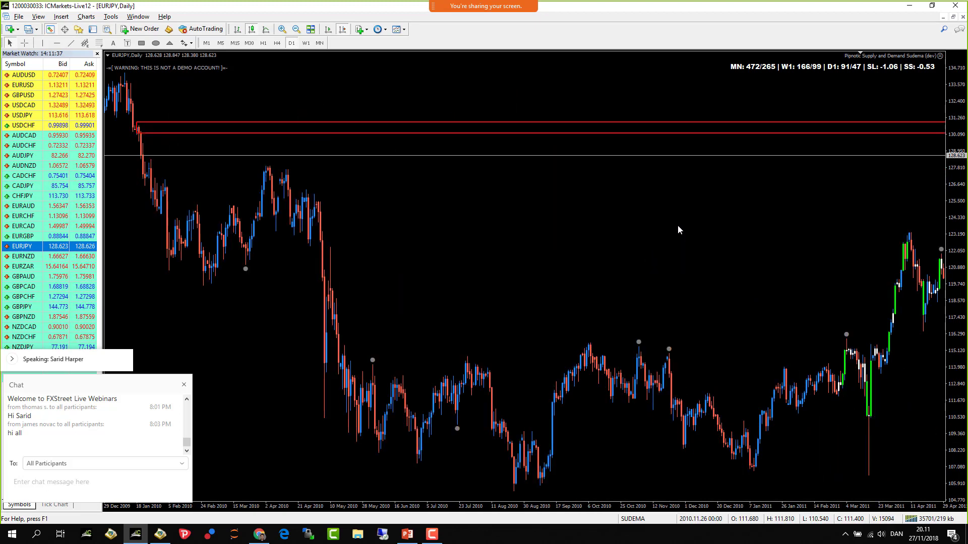
scroll(673, 232, down, 20)
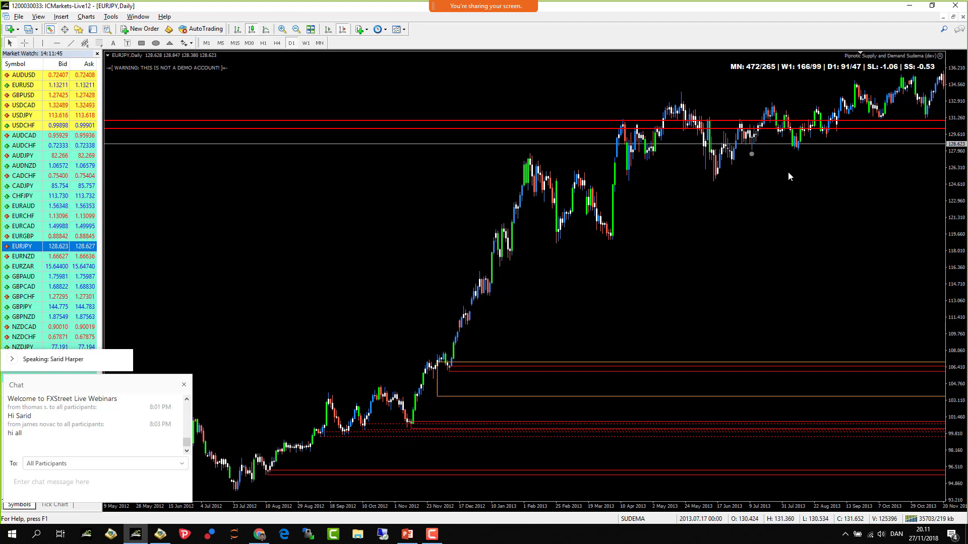
scroll(805, 197, down, 5)
scroll(715, 269, up, 7)
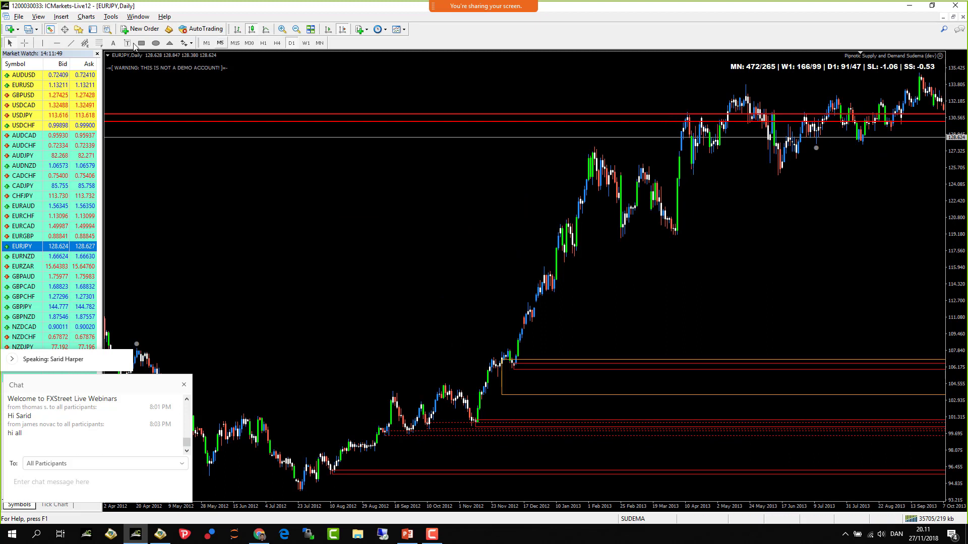
click(24, 43)
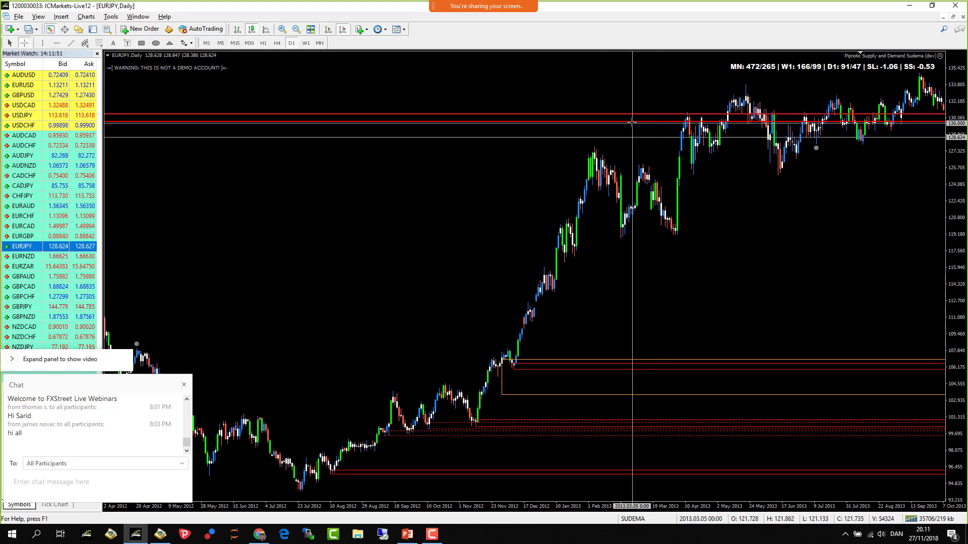
drag(630, 121, 629, 112)
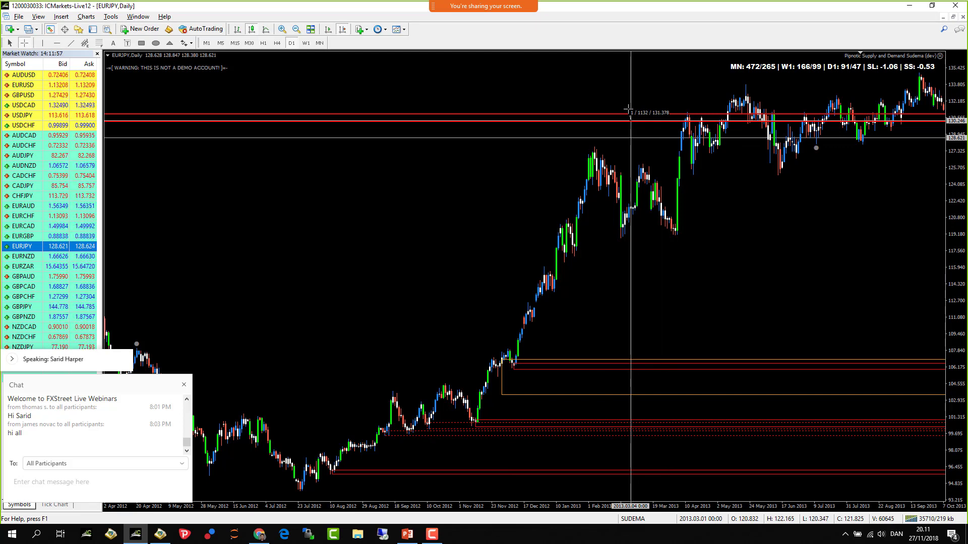
drag(629, 110, 734, 204)
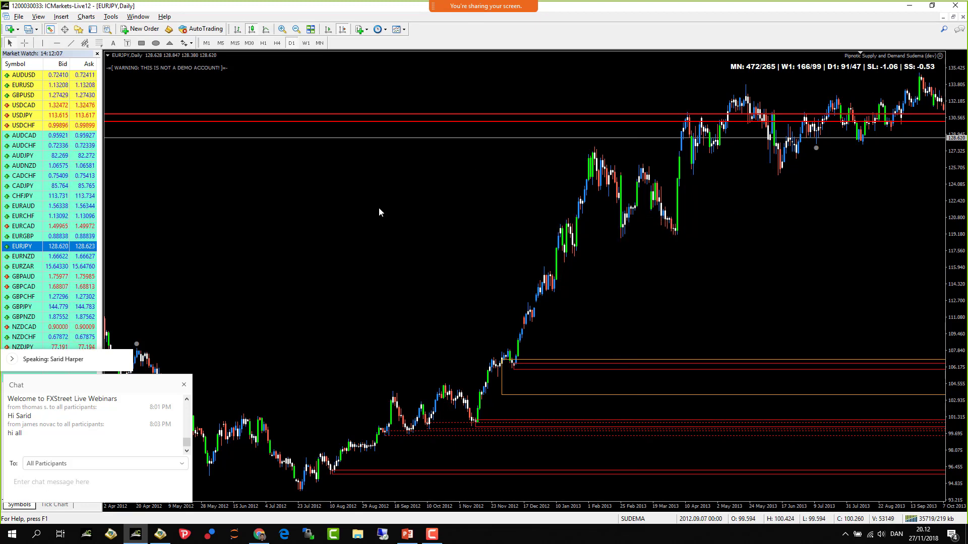
- Scroll back to 2011 and draw a red rectangle around the May–July 2011 range, about 114.2–118.4
scroll(379, 207, down, 5)
scroll(385, 212, up, 15)
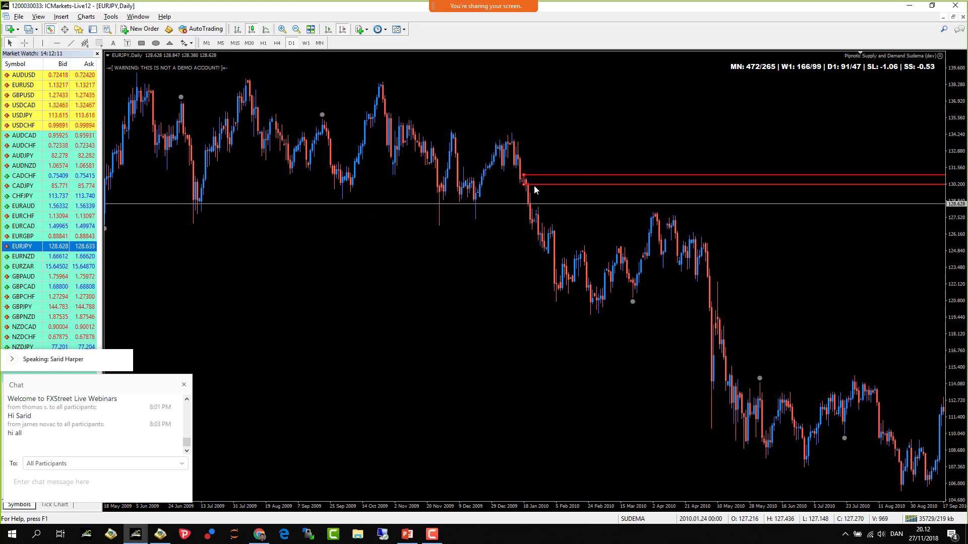
scroll(437, 288, down, 3)
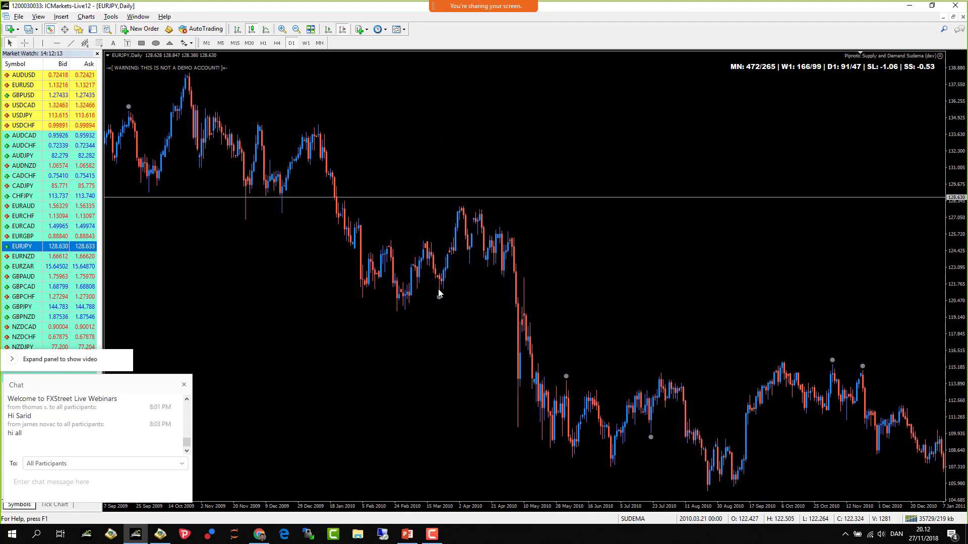
scroll(594, 249, down, 3)
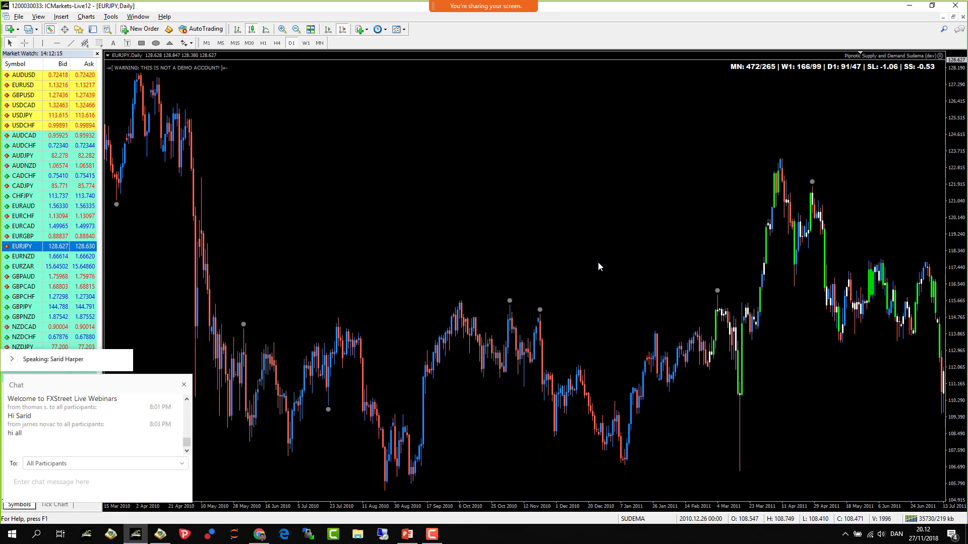
scroll(593, 258, down, 3)
scroll(593, 256, down, 3)
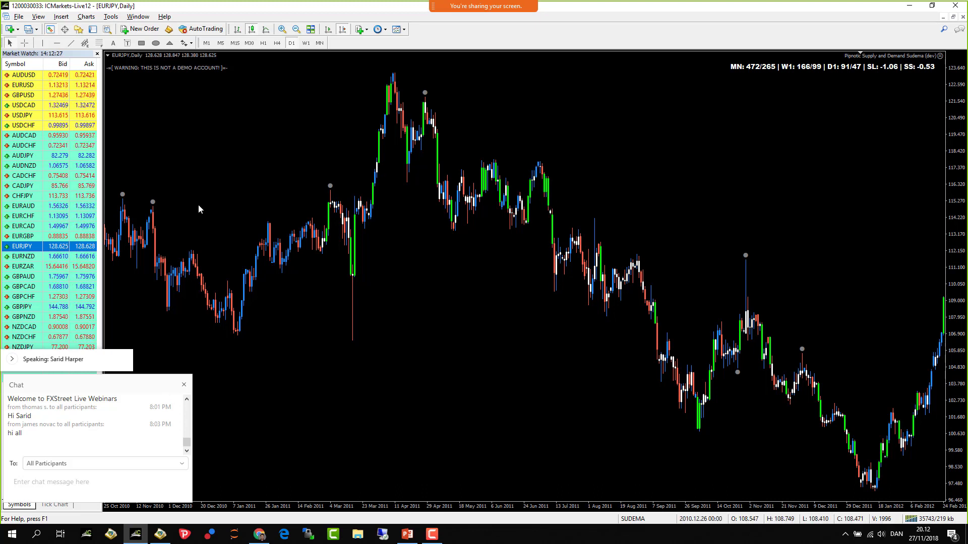
click(155, 43)
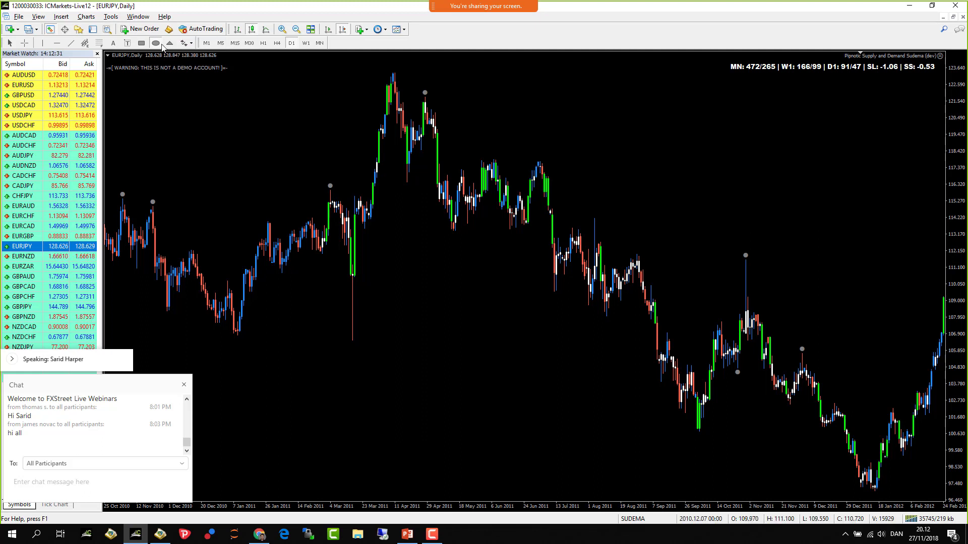
drag(432, 151, 625, 218)
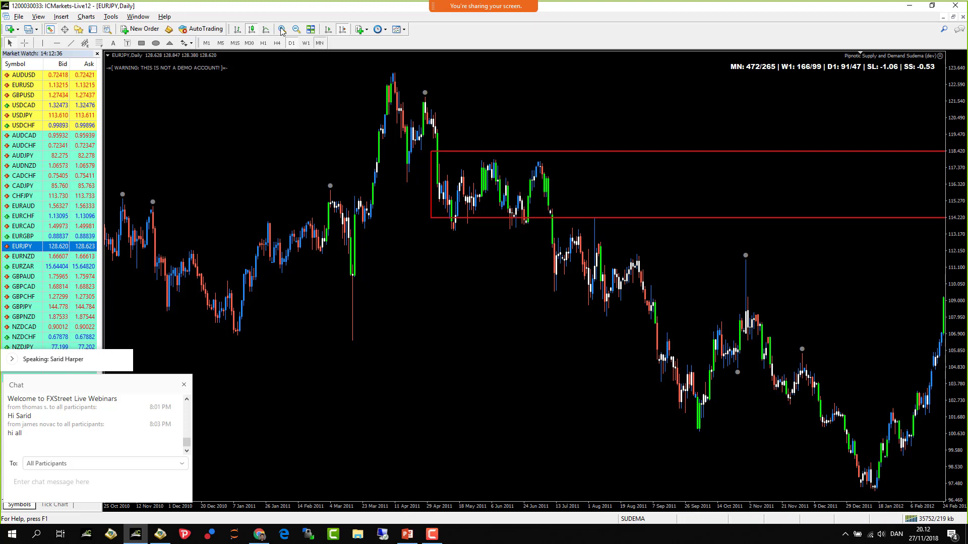
- On the zoomed monthly chart, align the red zone's left edge with the 2011 base candles
click(320, 43)
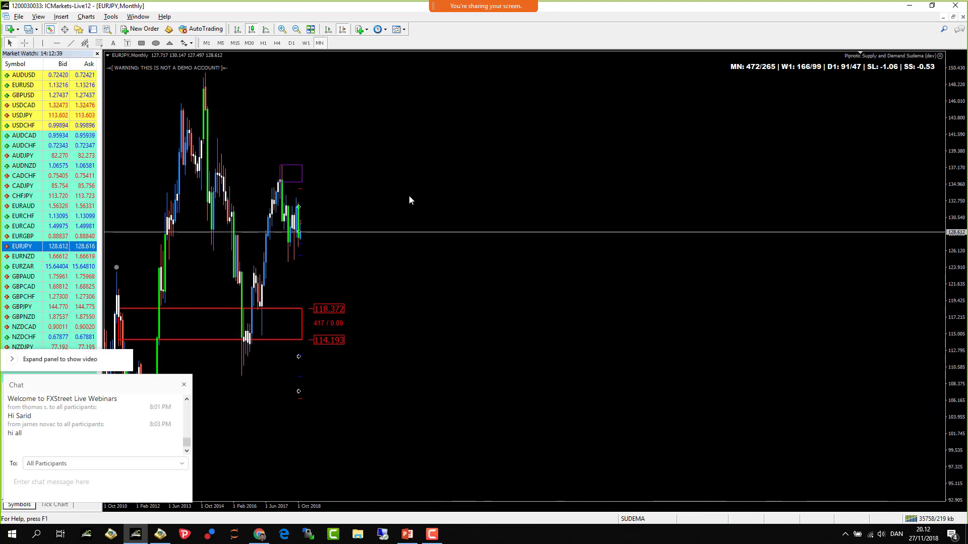
key(plus)
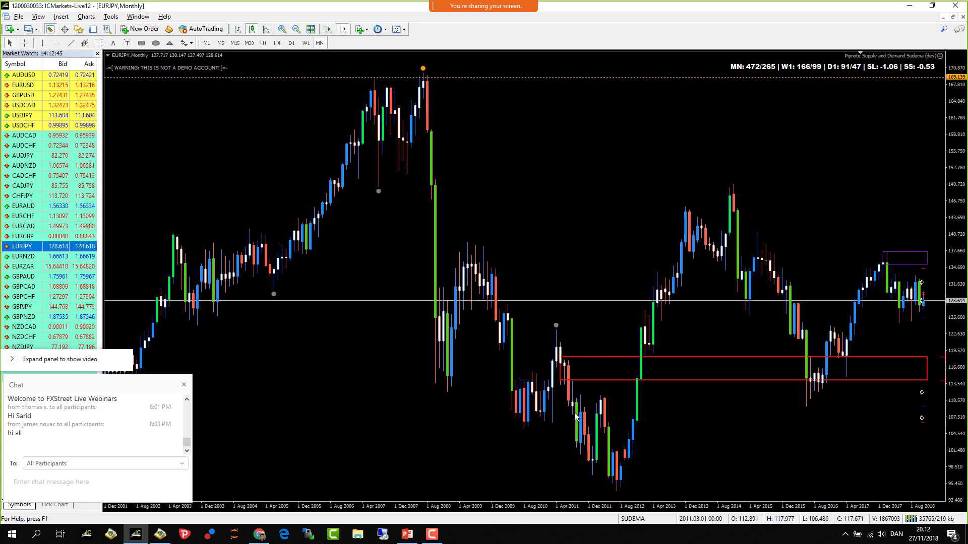
double_click(561, 381)
drag(561, 382, 580, 381)
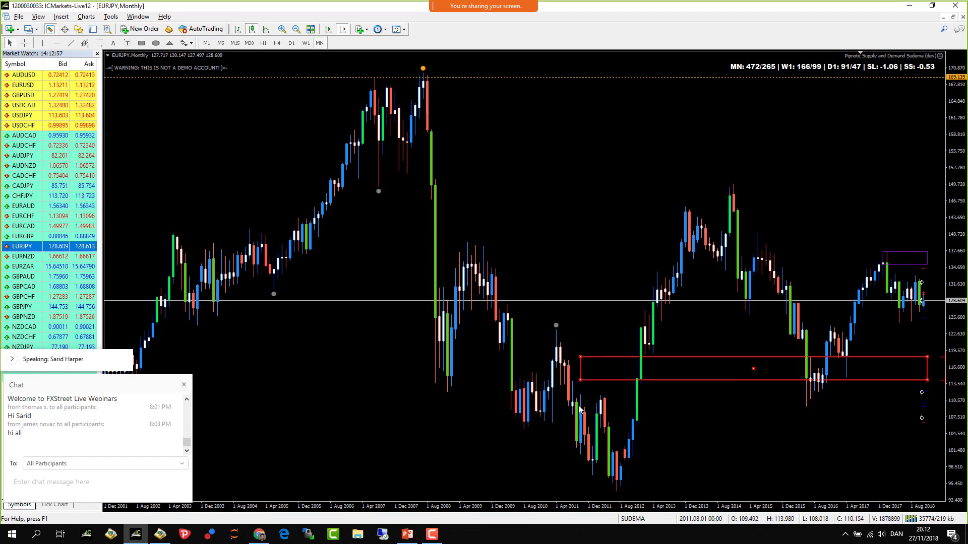
drag(581, 379, 562, 385)
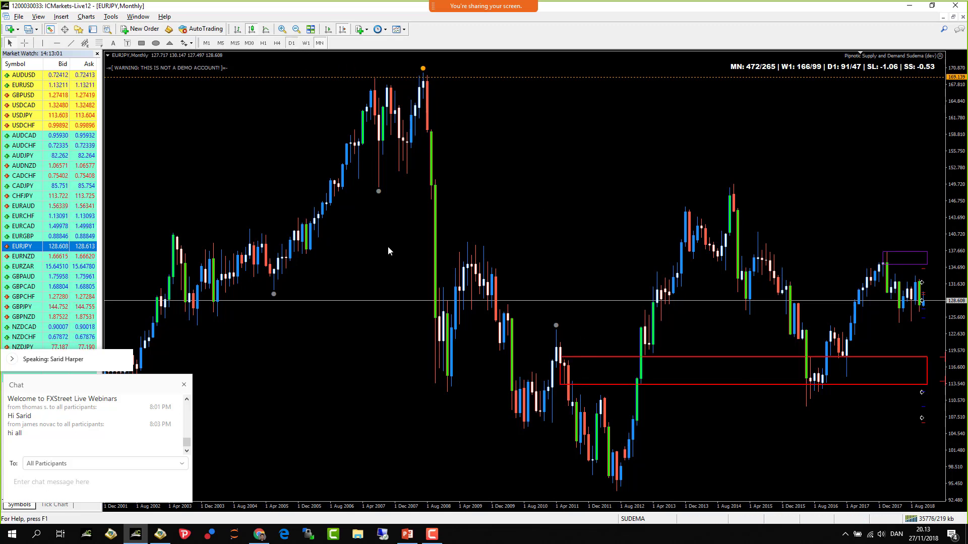
double_click(453, 292)
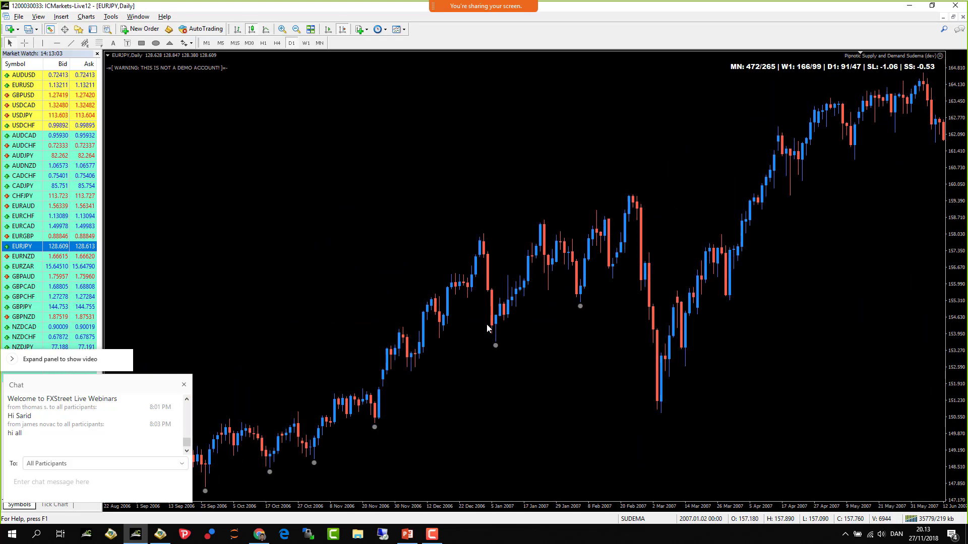
- Narrow the red zone into a thin 114.6–115 band starting at the early-July 2011 breakdown
scroll(493, 319, down, 20)
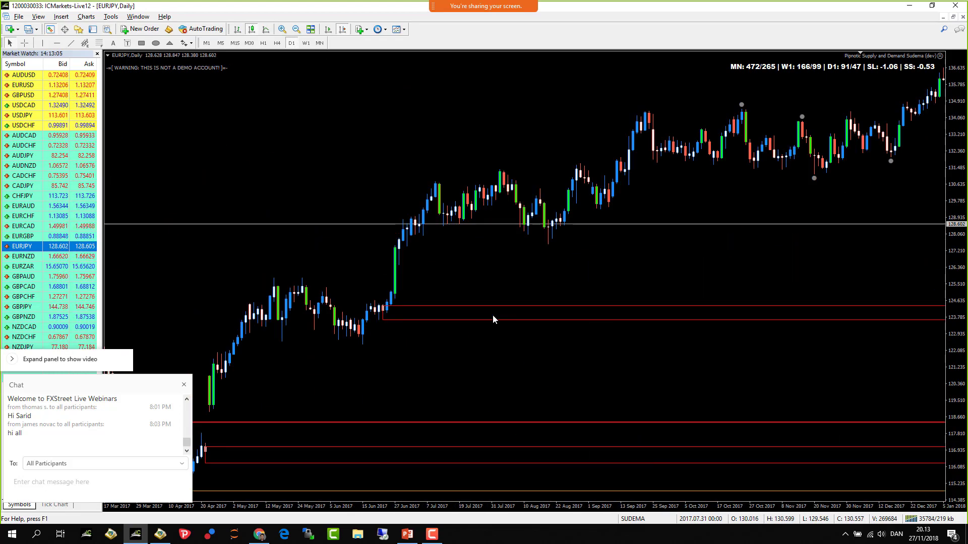
scroll(493, 319, up, 15)
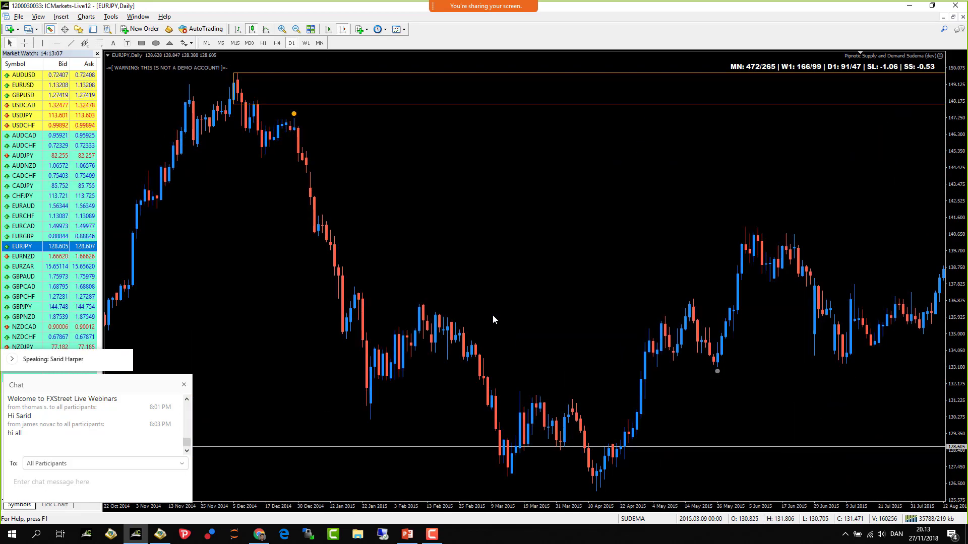
scroll(493, 320, up, 10)
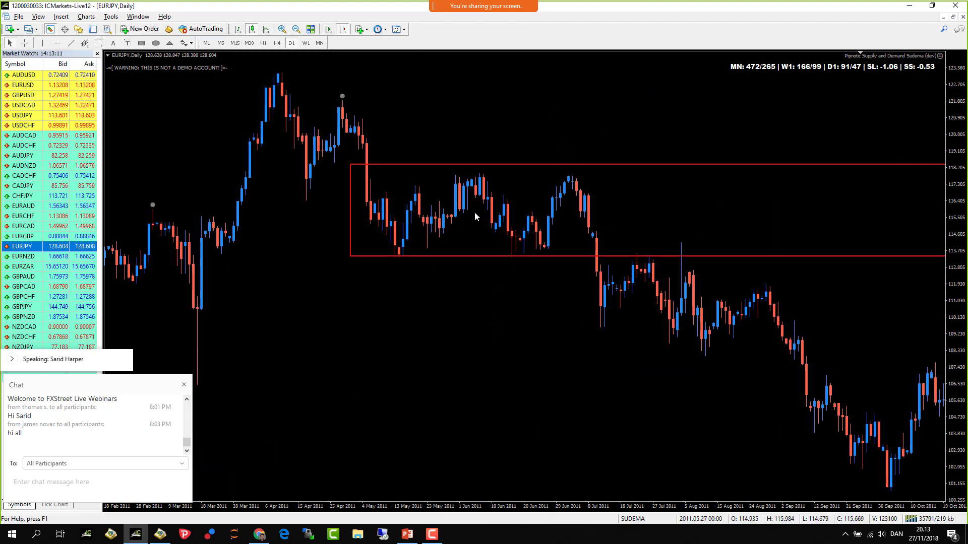
drag(351, 258, 584, 245)
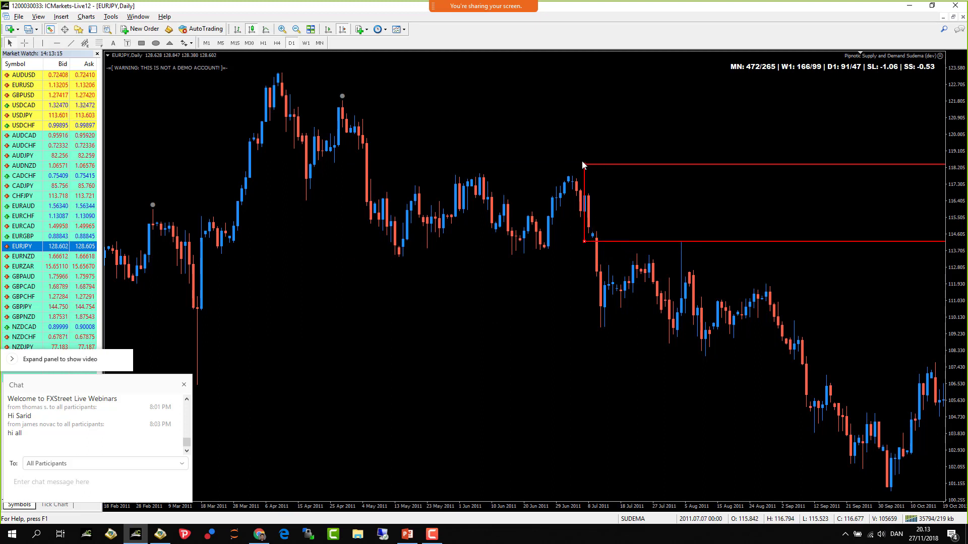
drag(583, 164, 577, 238)
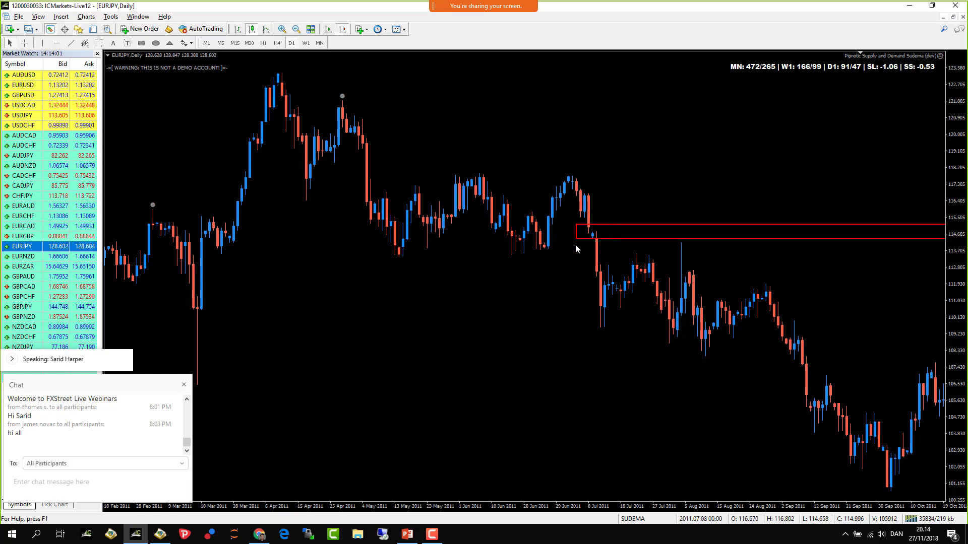
- Scroll the daily chart until it shows May 2011 through January 2012
drag(617, 266, 292, 266)
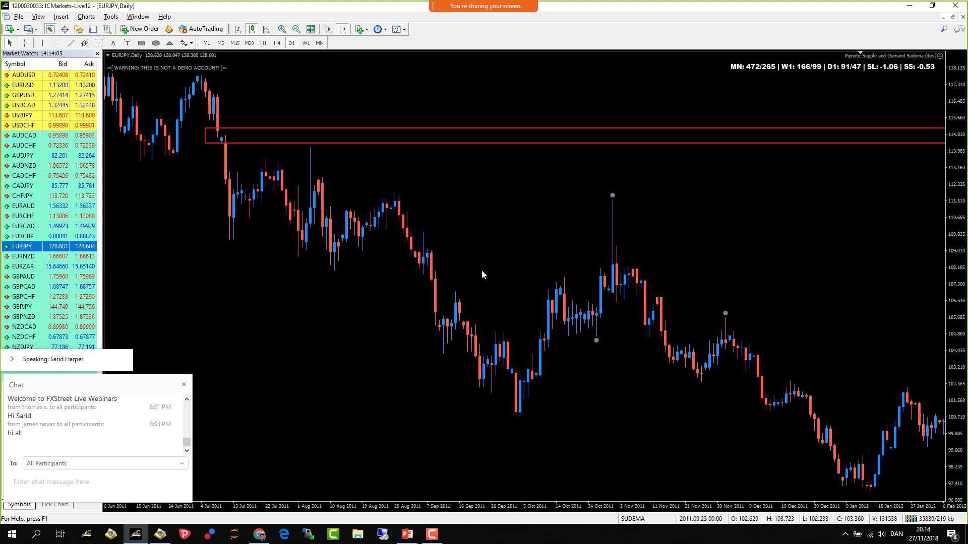
scroll(229, 243, up, 5)
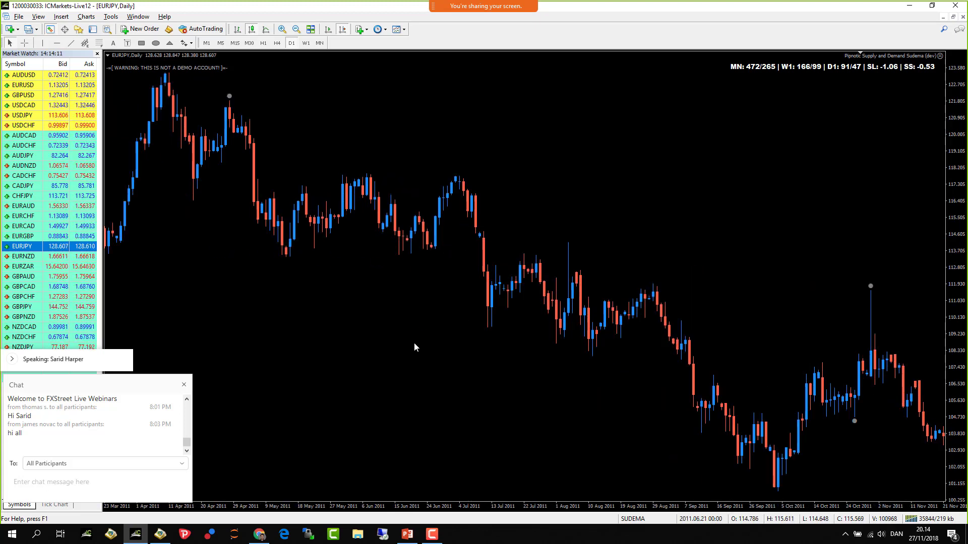
scroll(413, 353, down, 3)
scroll(446, 360, up, 3)
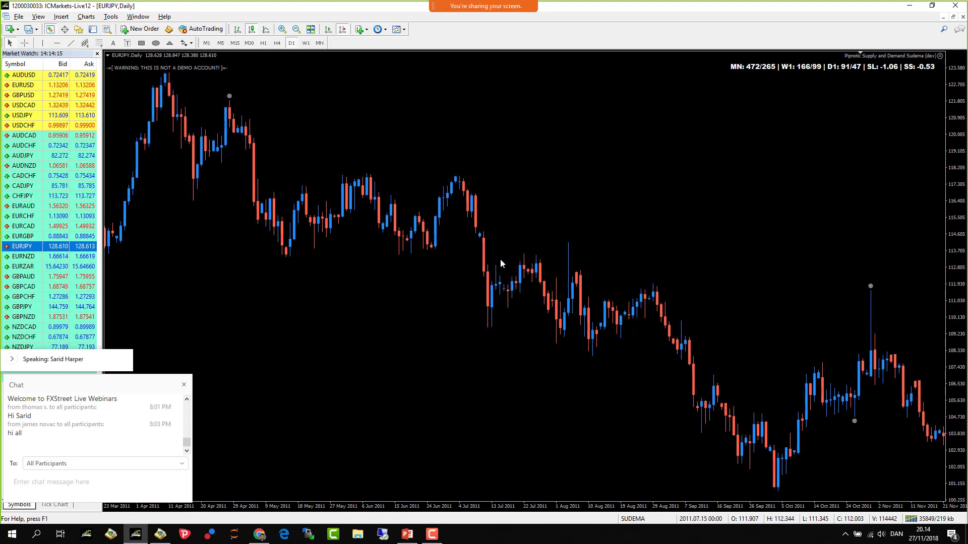
scroll(501, 261, down, 3)
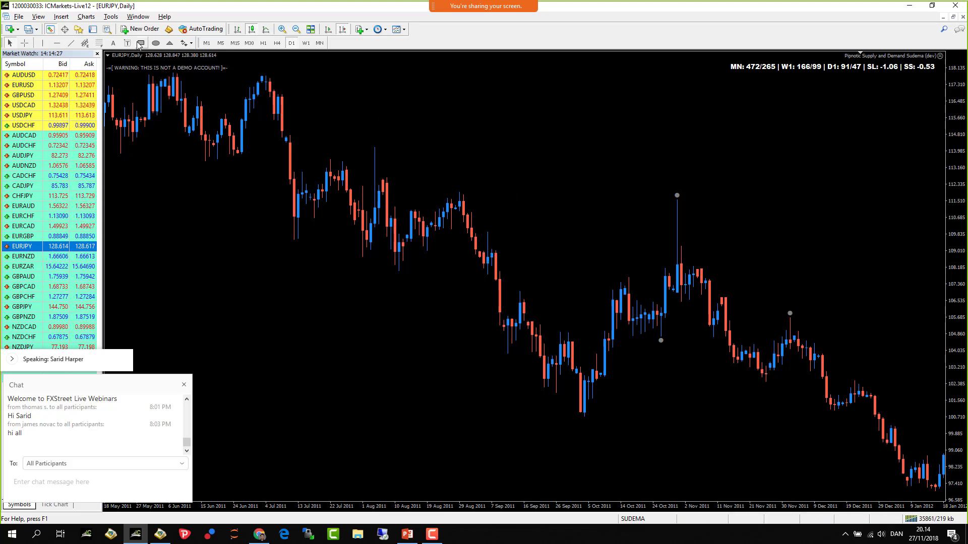
- Draw a red zone from 108.3 to 109.8 at September 2011, then scroll on to April 2012
drag(488, 232, 496, 265)
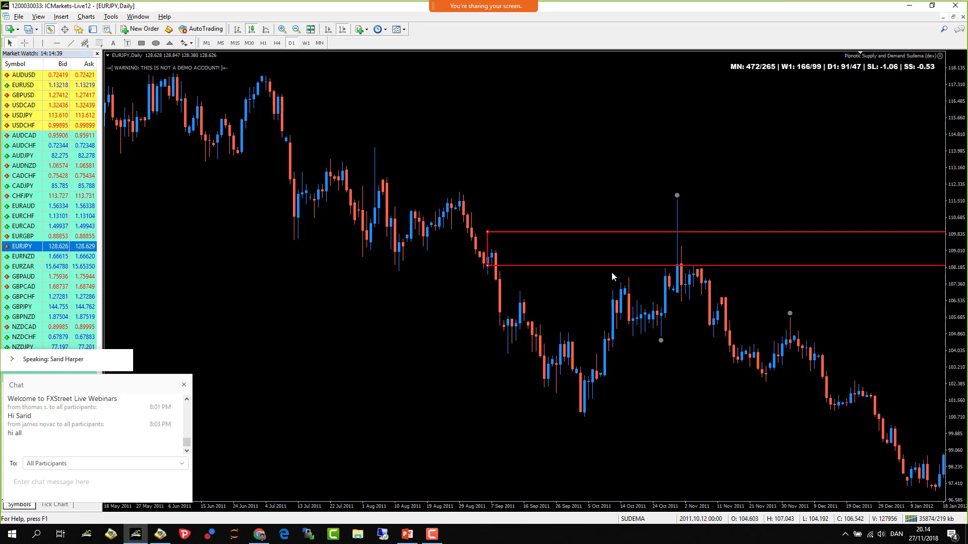
scroll(594, 270, down, 10)
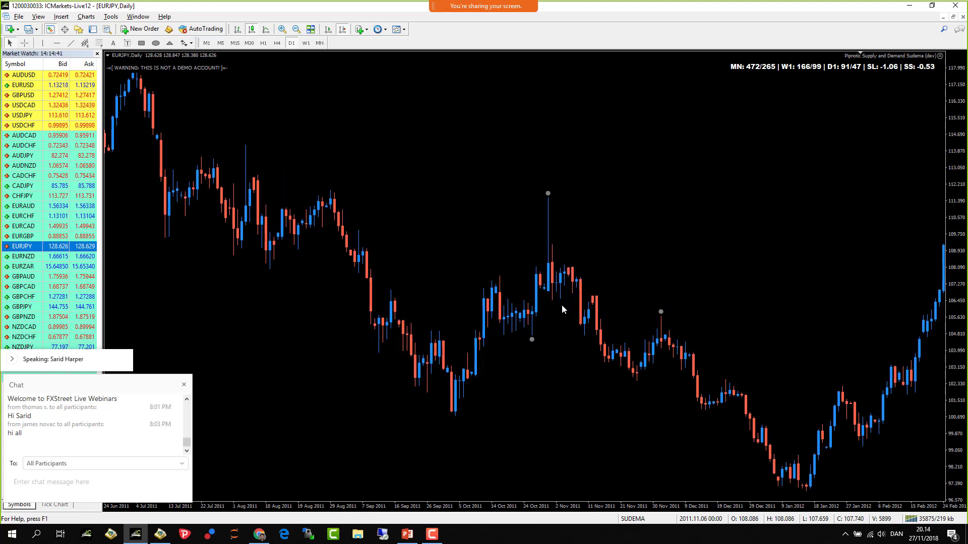
scroll(539, 319, down, 3)
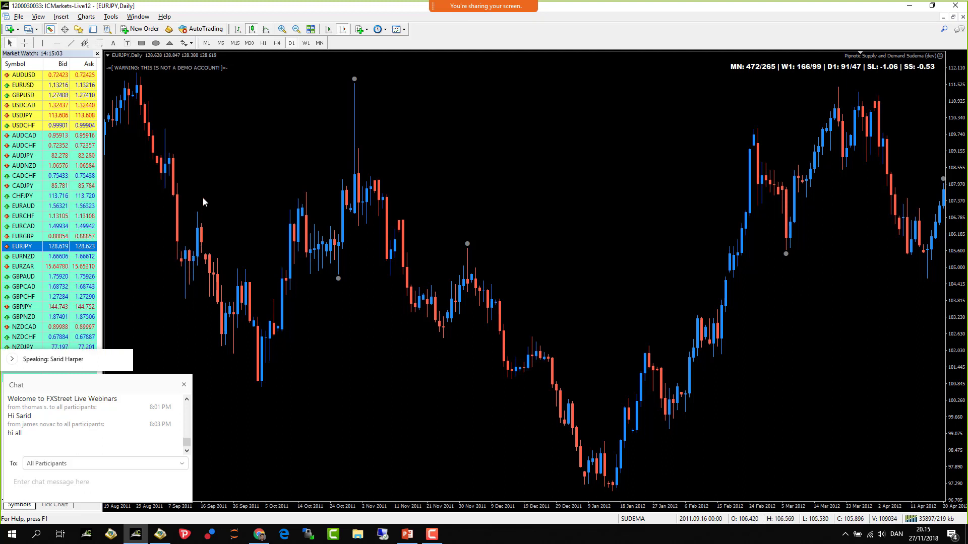
- Place a vertical line at 2011.09.14 on the June 2011–February 2012 view, then switch to W1
drag(203, 203, 441, 277)
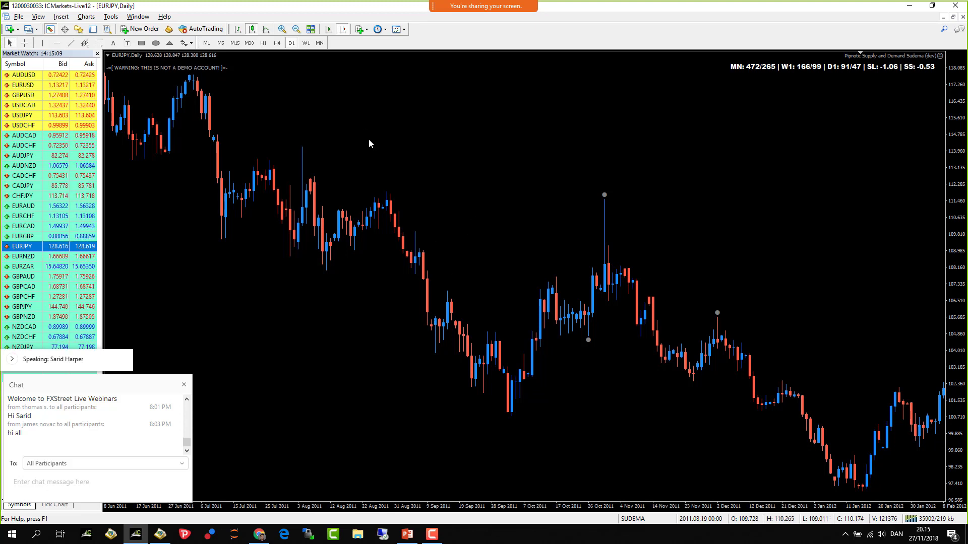
click(43, 43)
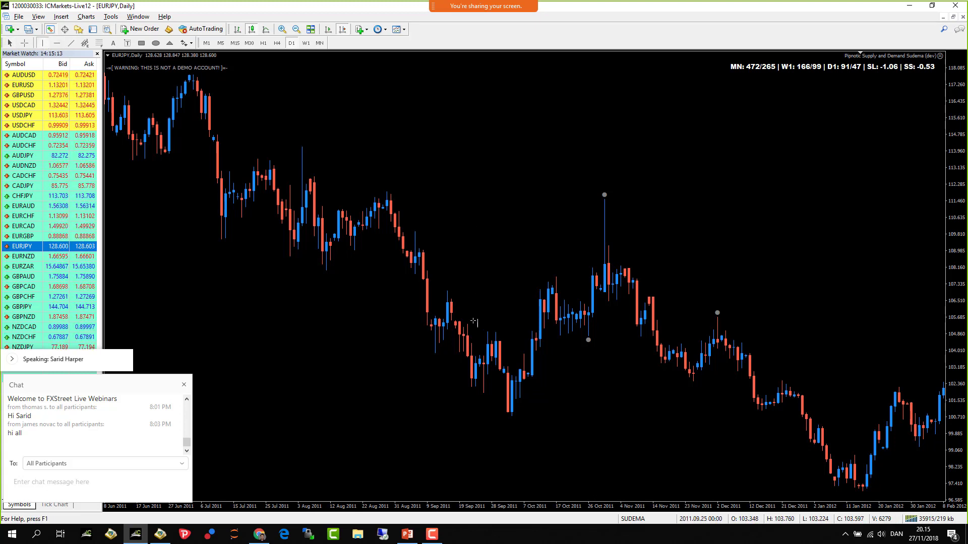
click(443, 282)
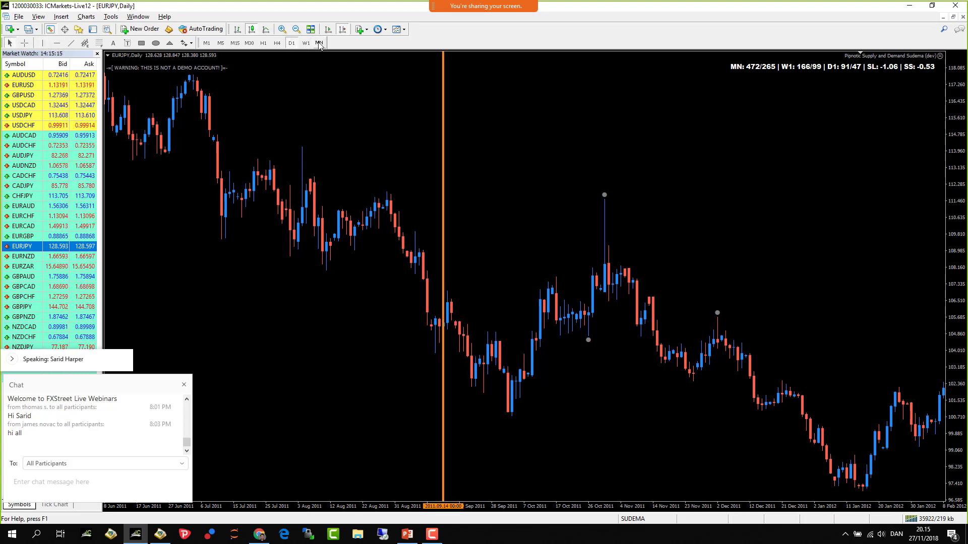
key(Return)
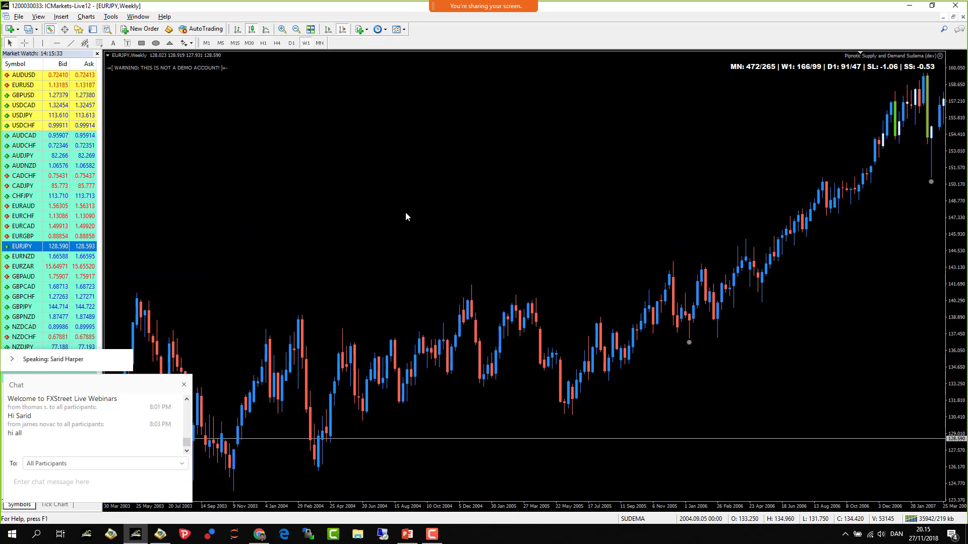
- Page the weekly chart forward to 2008–2012 and send 'HERE' in the webinar chat
key(Page_Down)
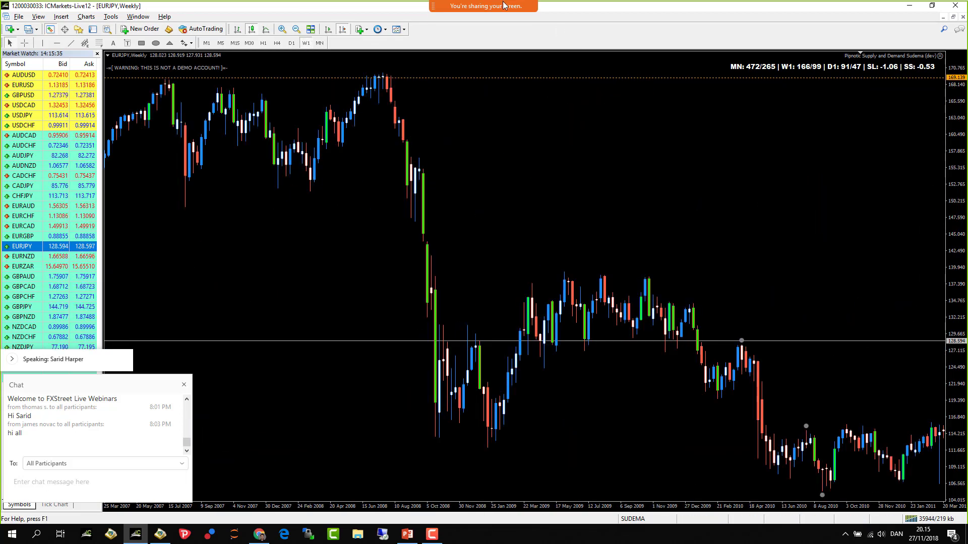
mouse_move(488, 12)
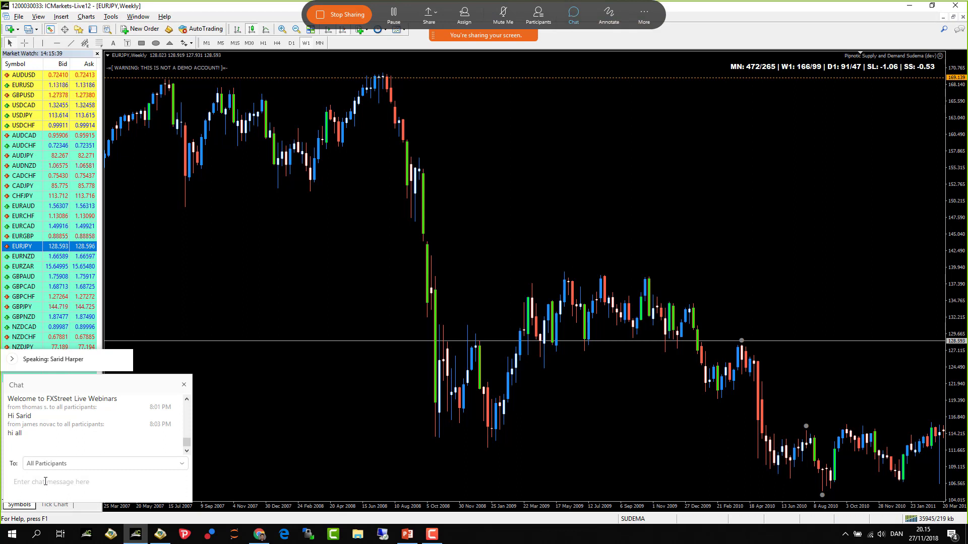
click(150, 483)
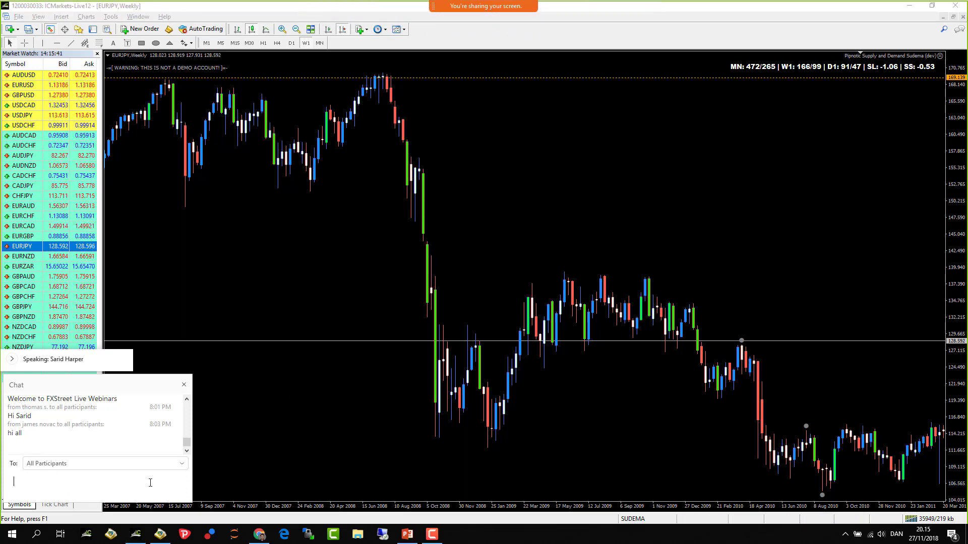
text(HERE)
key(Return)
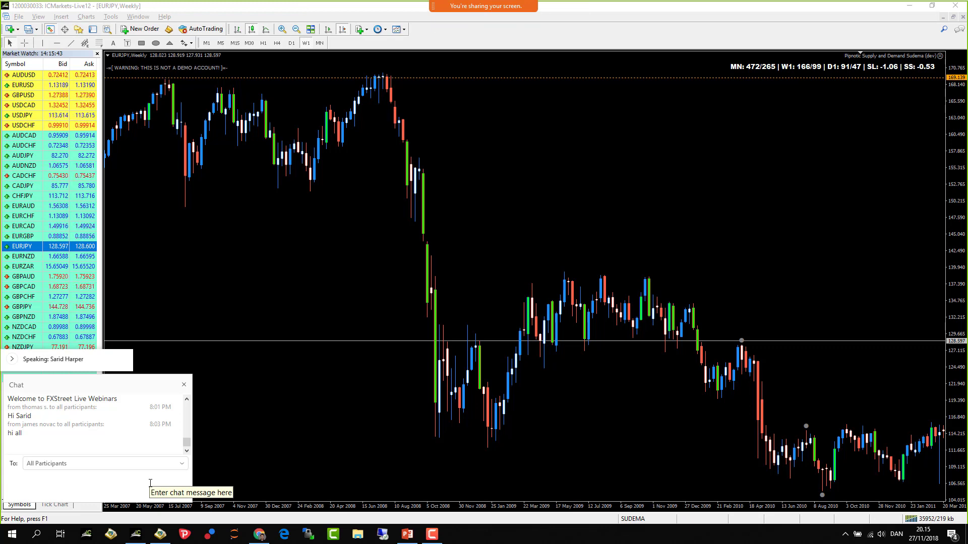
scroll(474, 328, down, 6)
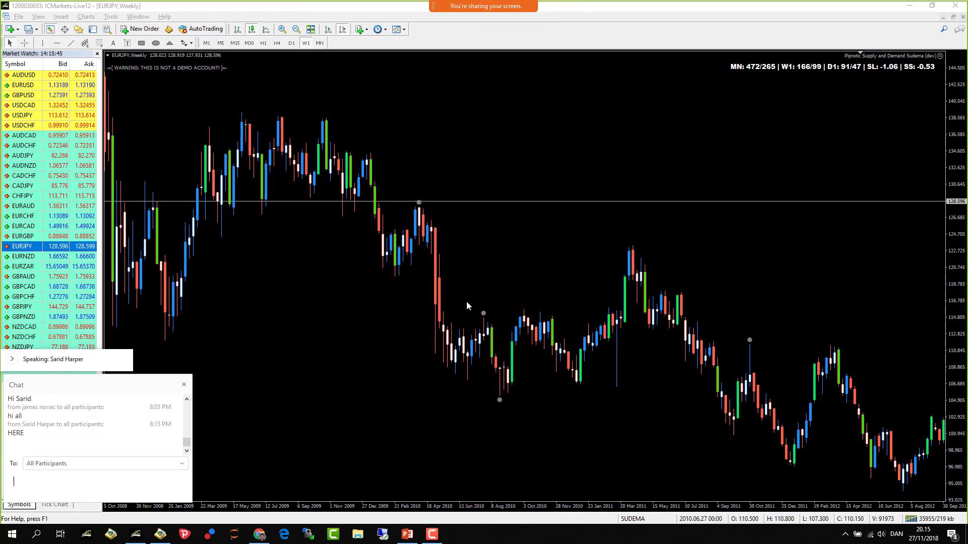
scroll(575, 168, up, 2)
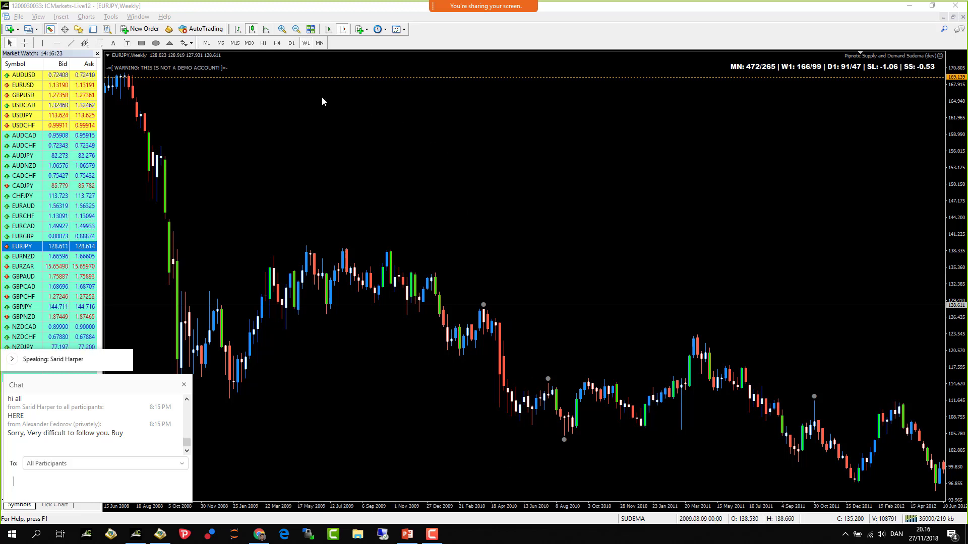
- Zoom in on the weekly chart and place a horizontal line at 122.298
click(282, 31)
scroll(546, 194, down, 10)
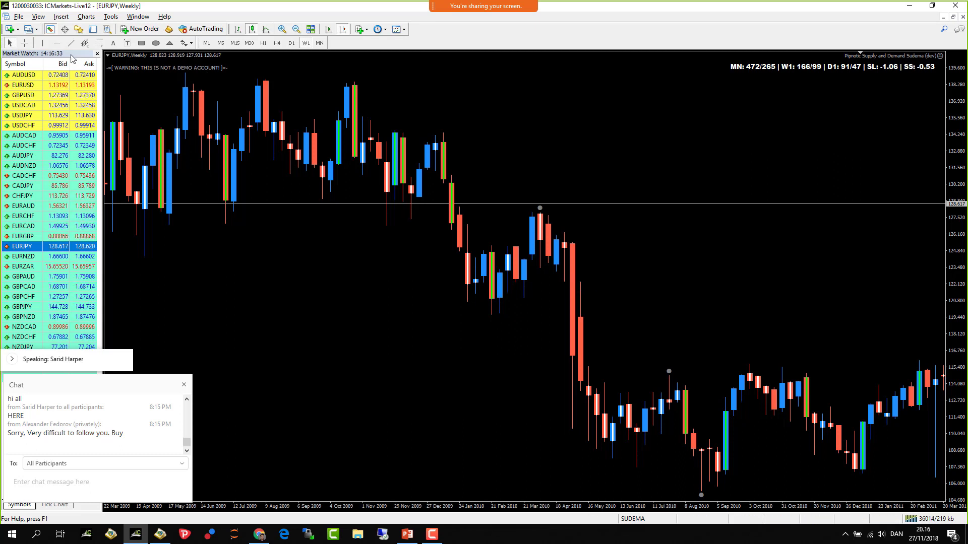
click(56, 44)
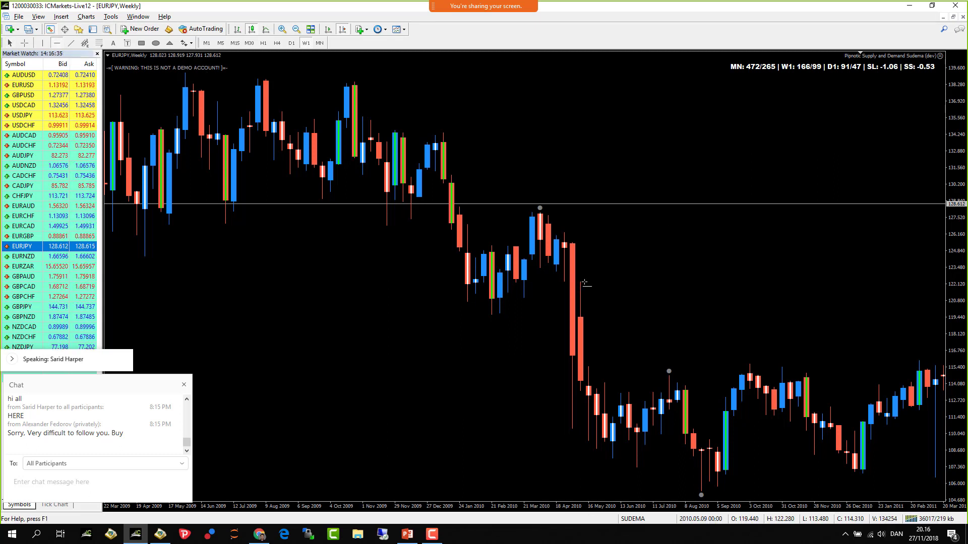
click(644, 281)
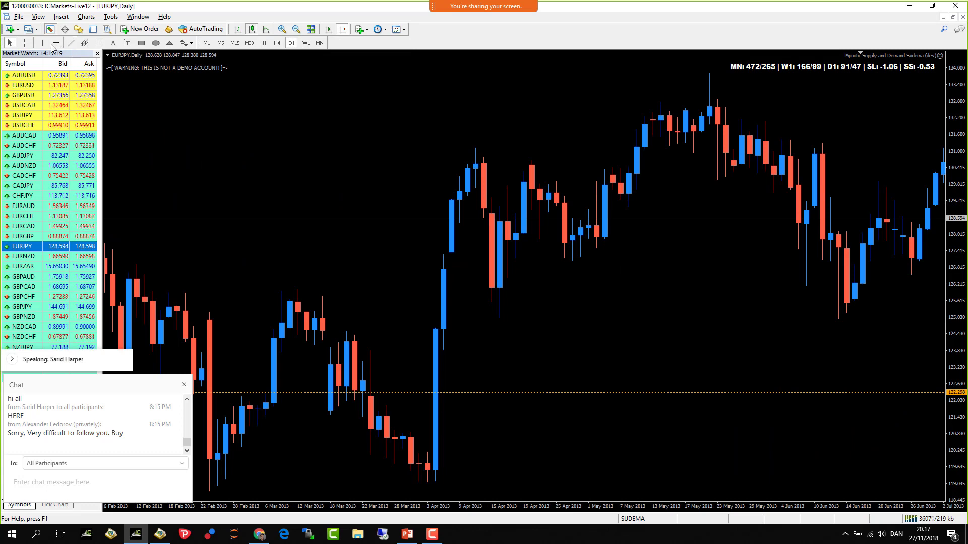
- Zoom out two steps and show the 2011–2018 weekly chart with its supply/demand zones
scroll(526, 257, down, 5)
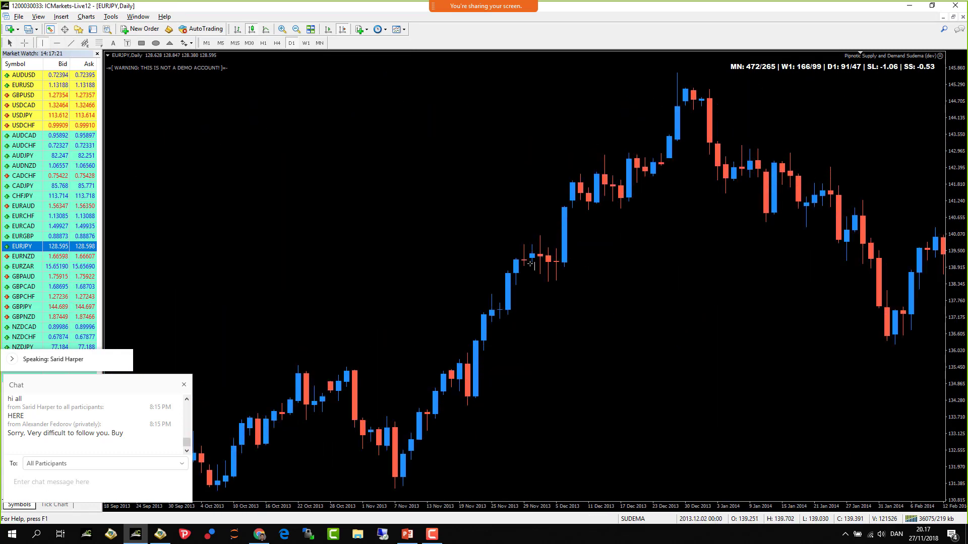
scroll(531, 266, up, 10)
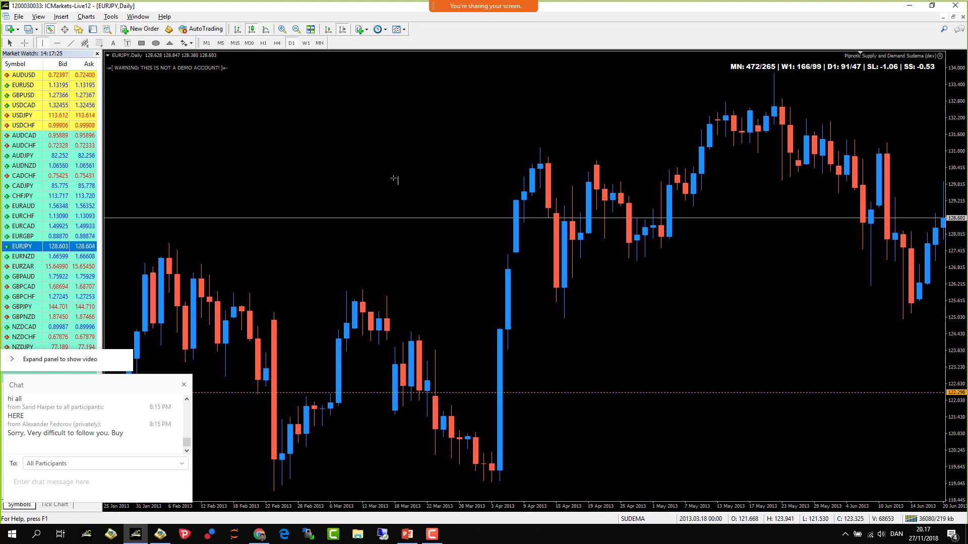
scroll(394, 179, down, 20)
scroll(393, 179, down, 20)
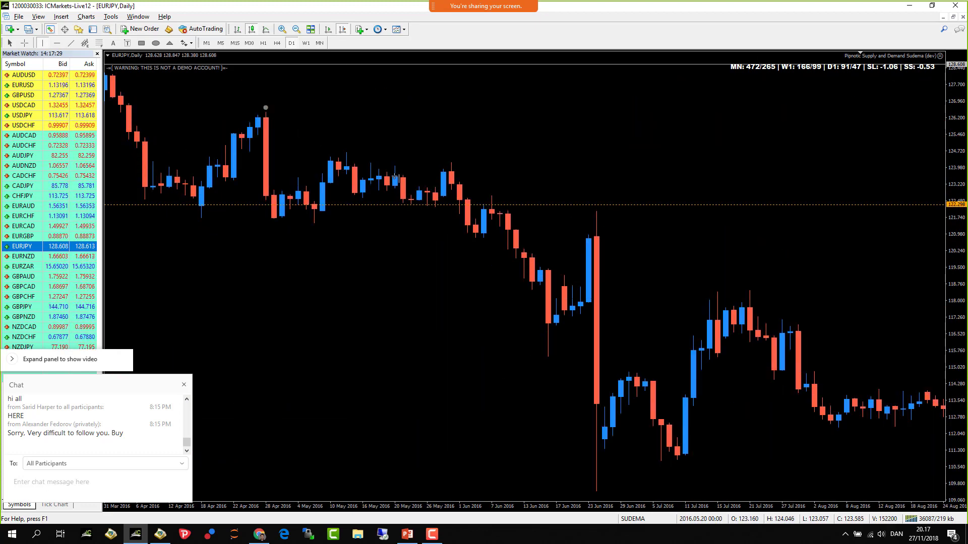
click(295, 29)
click(295, 29)
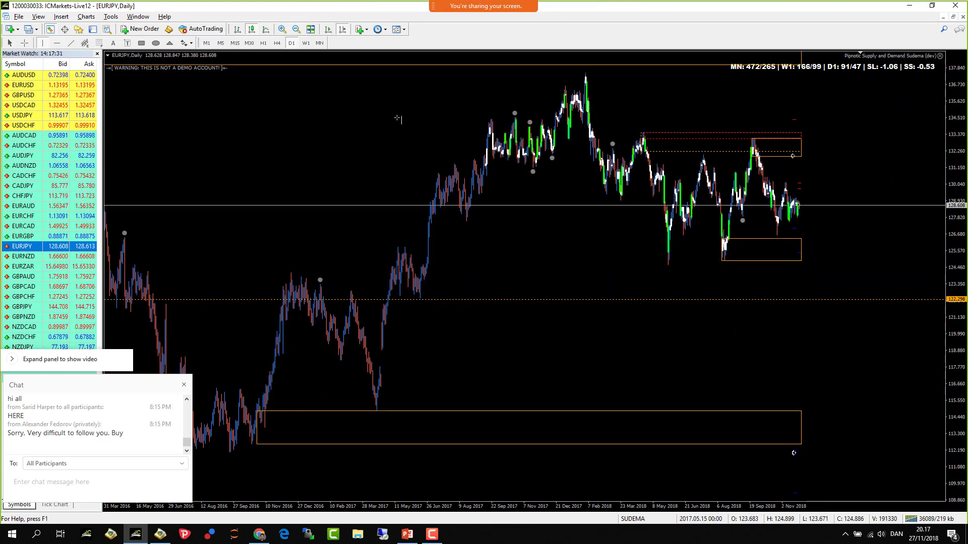
scroll(399, 121, up, 20)
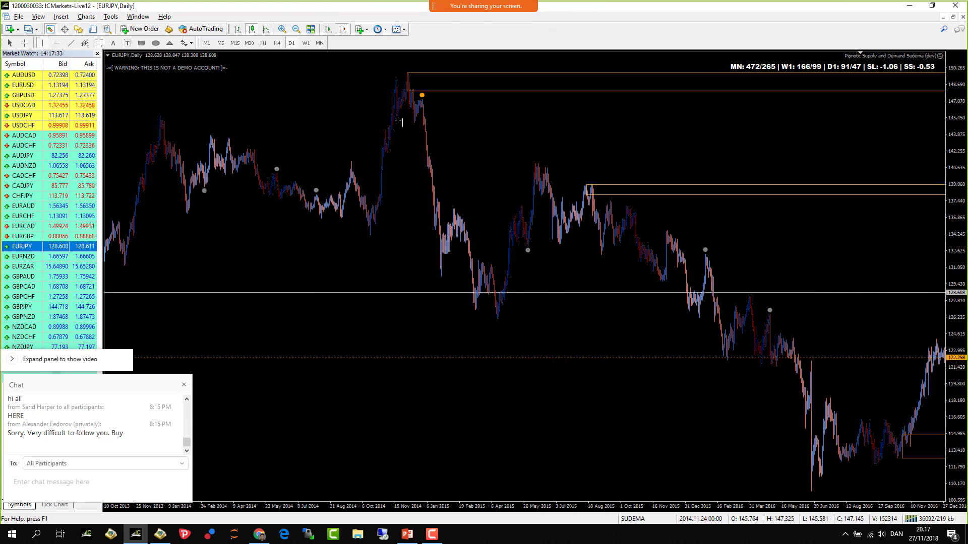
scroll(400, 123, up, 20)
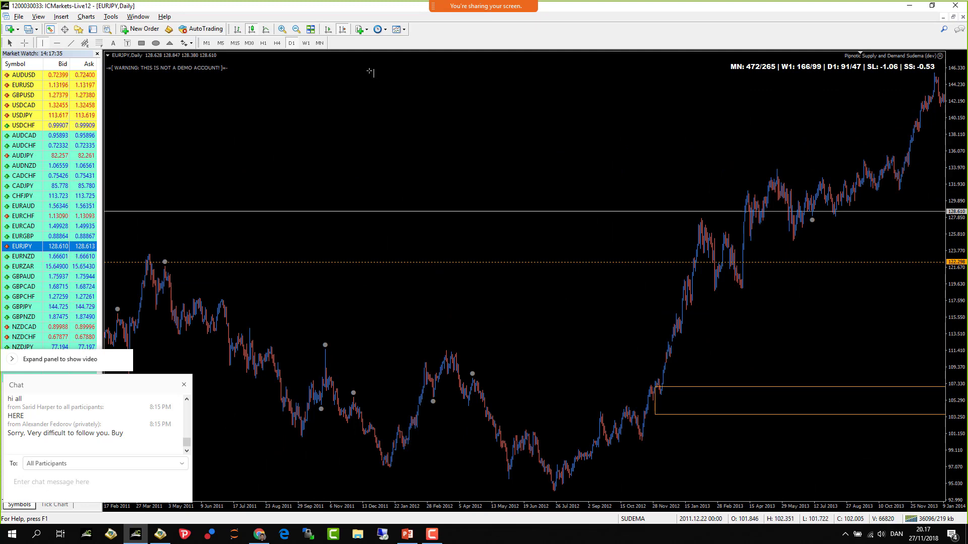
key(w)
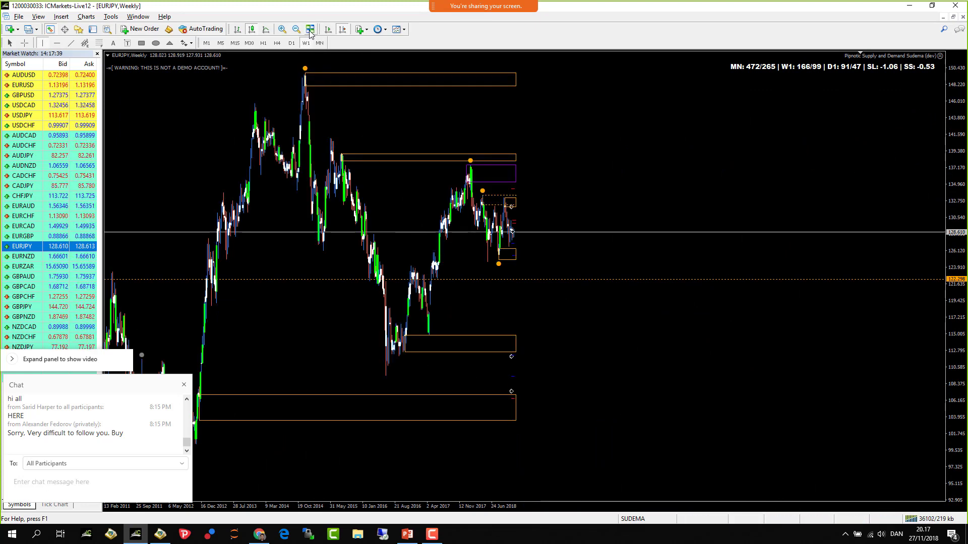
- Switch to H4 and scroll to the January–May 2017 candles between about 115 and 123
click(281, 29)
scroll(359, 178, down, 3)
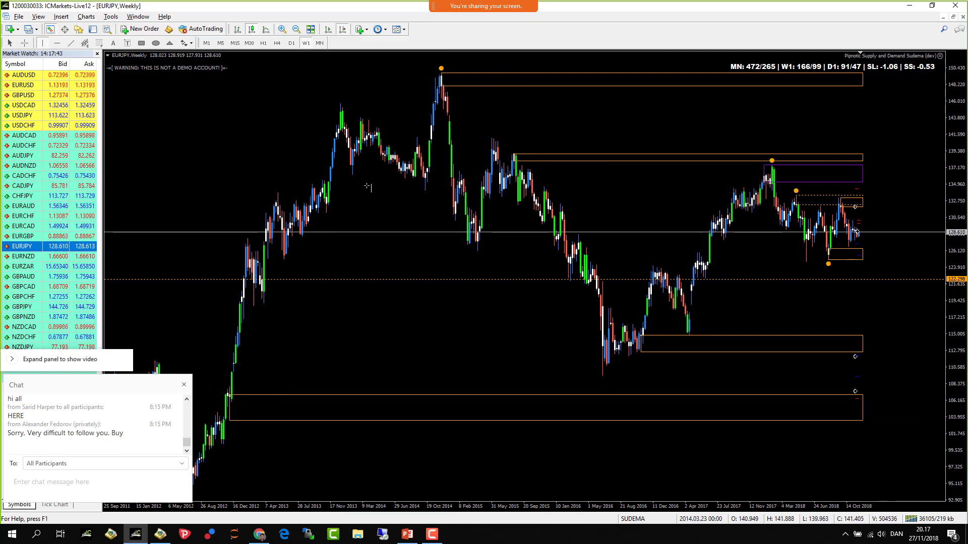
click(605, 276)
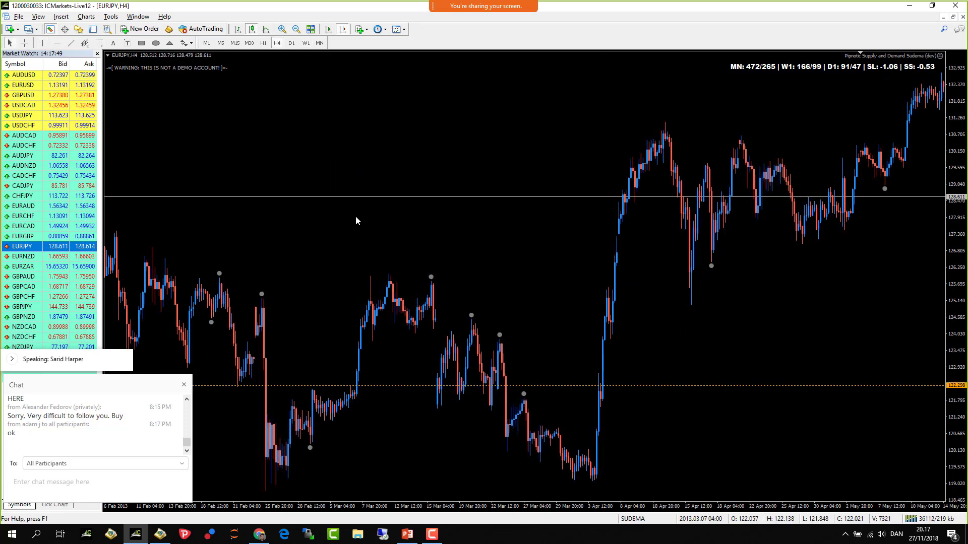
scroll(358, 228, down, 10)
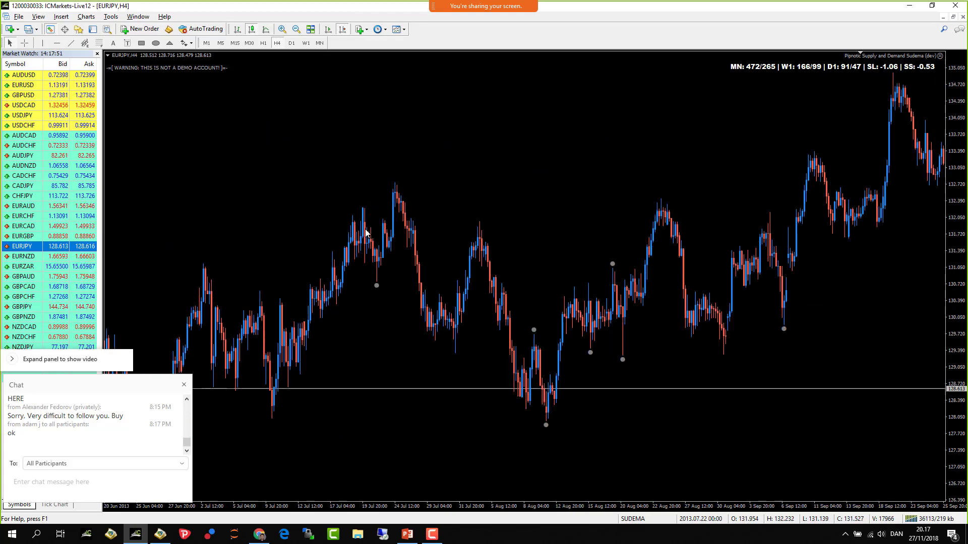
scroll(371, 229, down, 15)
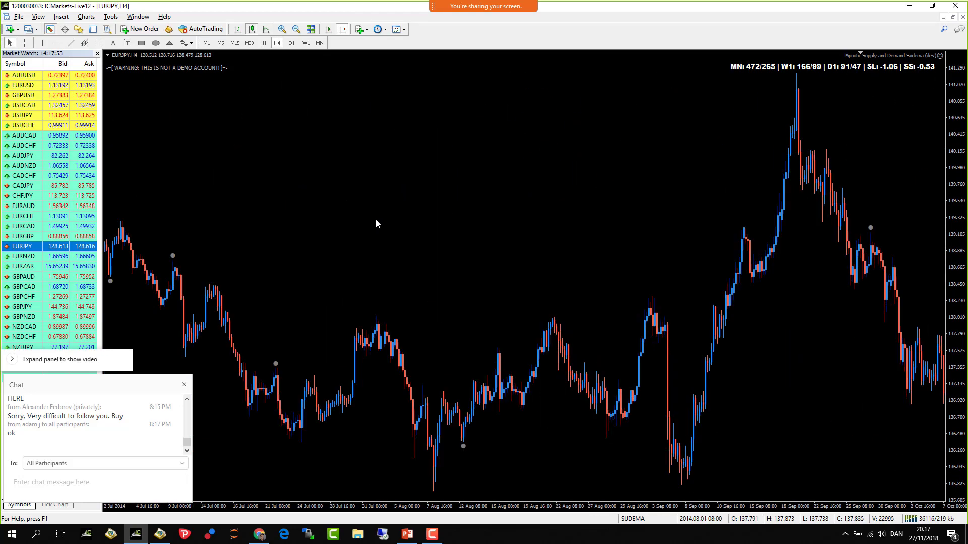
scroll(376, 221, down, 20)
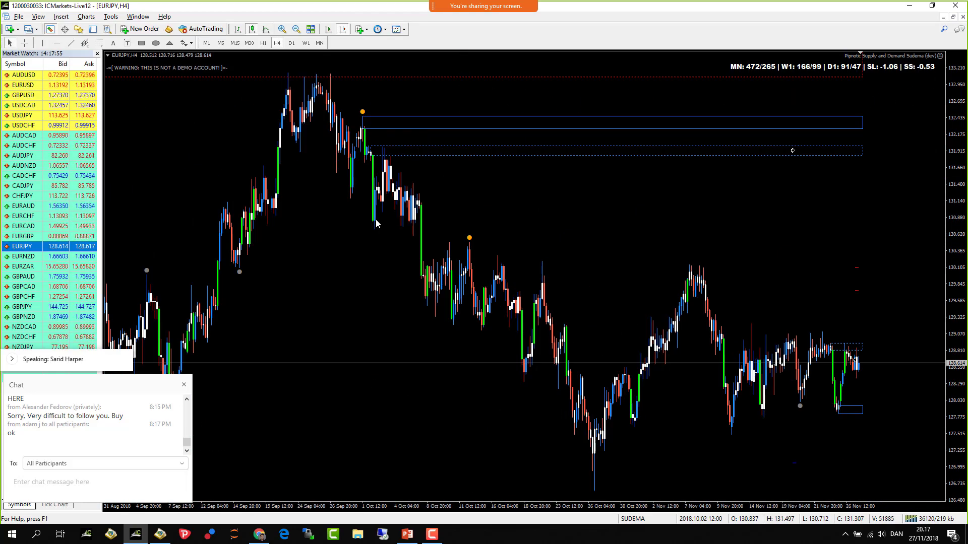
scroll(376, 224, up, 10)
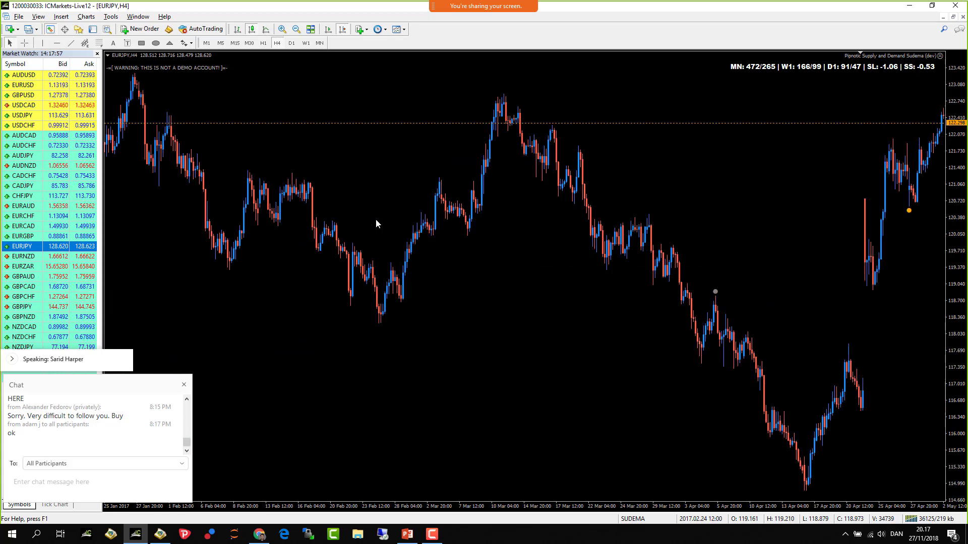
- Drag the dashed level down to the 23 June 2016 spike candle high on the H4 chart
scroll(376, 218, up, 4)
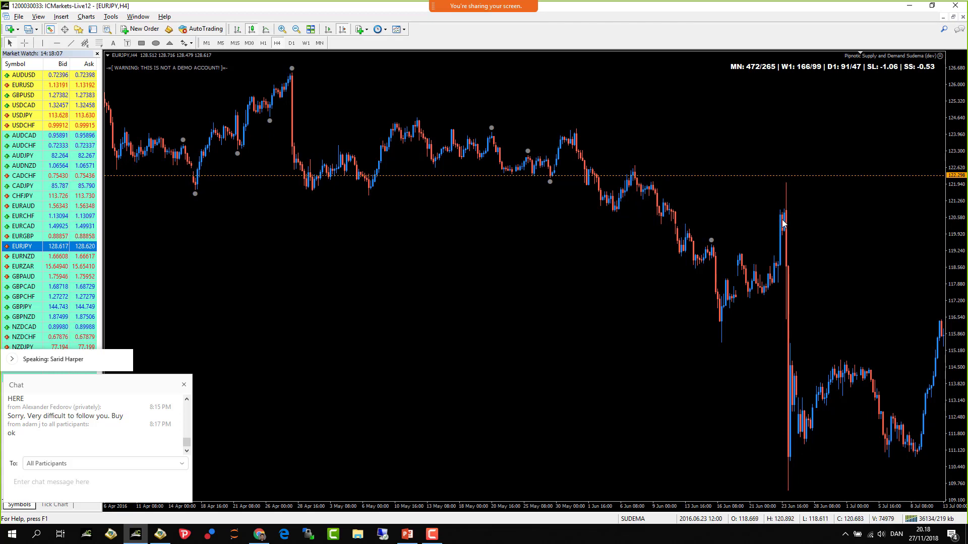
click(282, 29)
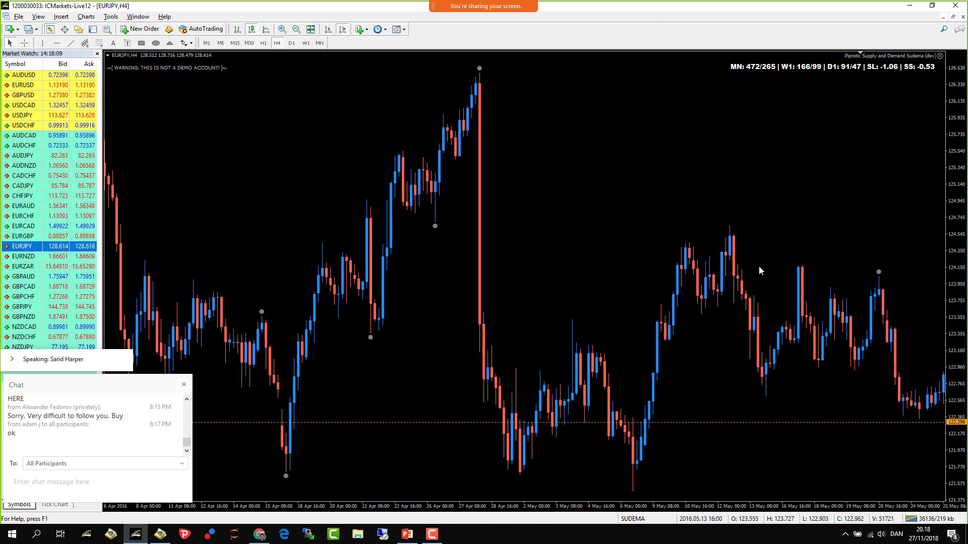
scroll(758, 265, left, 10)
scroll(744, 271, right, 7)
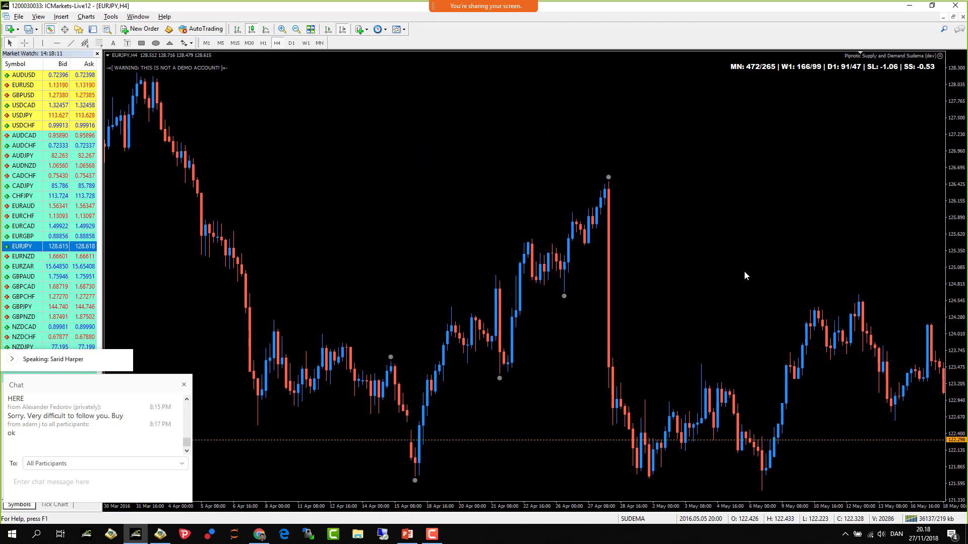
click(296, 28)
scroll(563, 204, right, 4)
scroll(563, 203, right, 5)
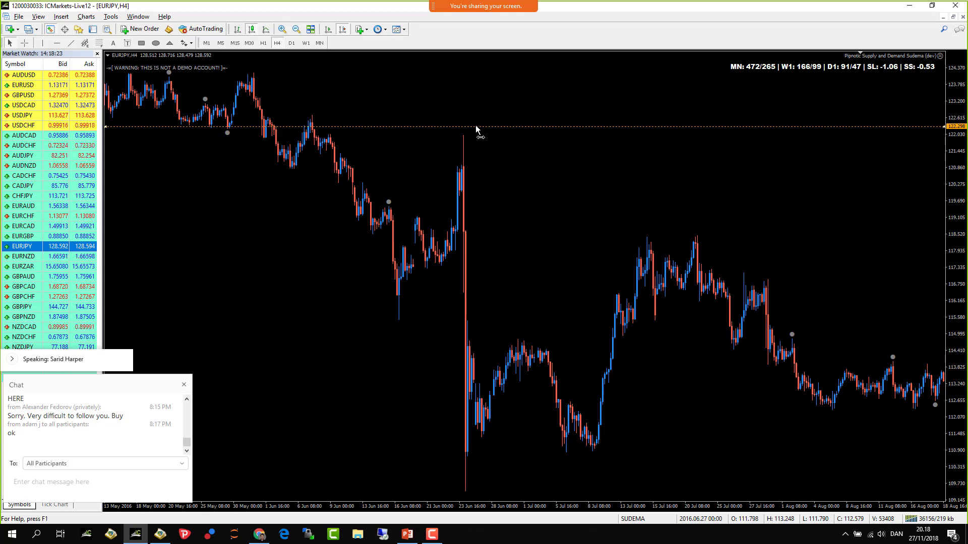
drag(476, 127, 480, 131)
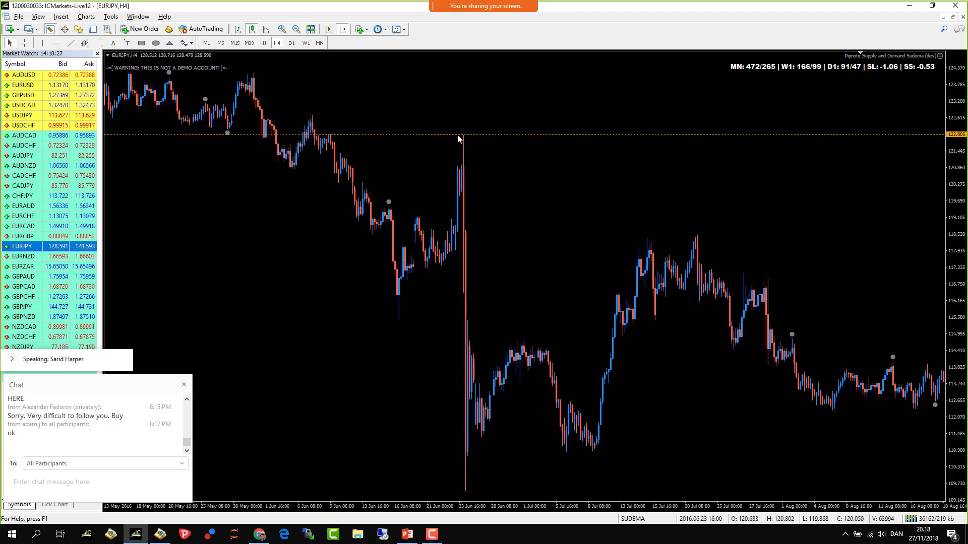
- Draw a blue supply zone rectangle from the 23 June spike high up to the late-May 2016 high
click(141, 43)
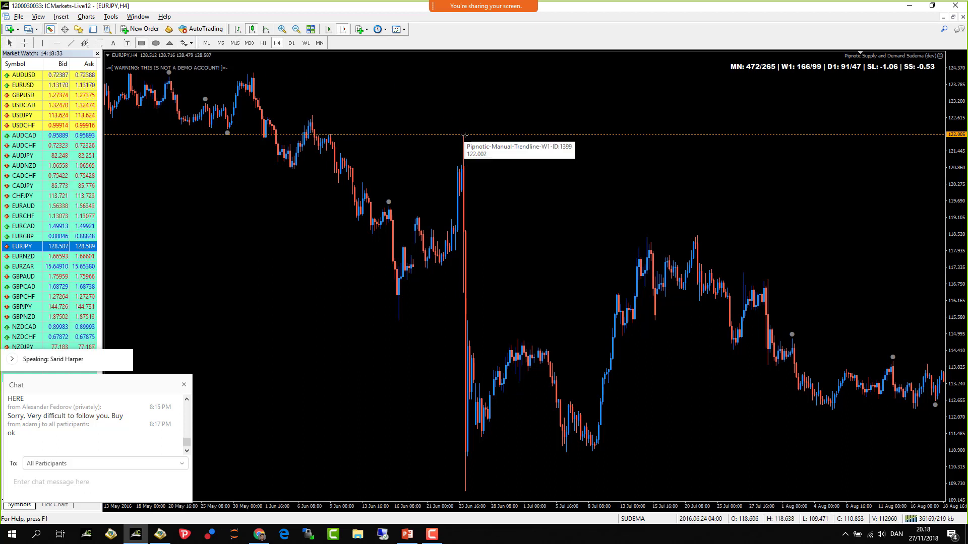
double_click(465, 135)
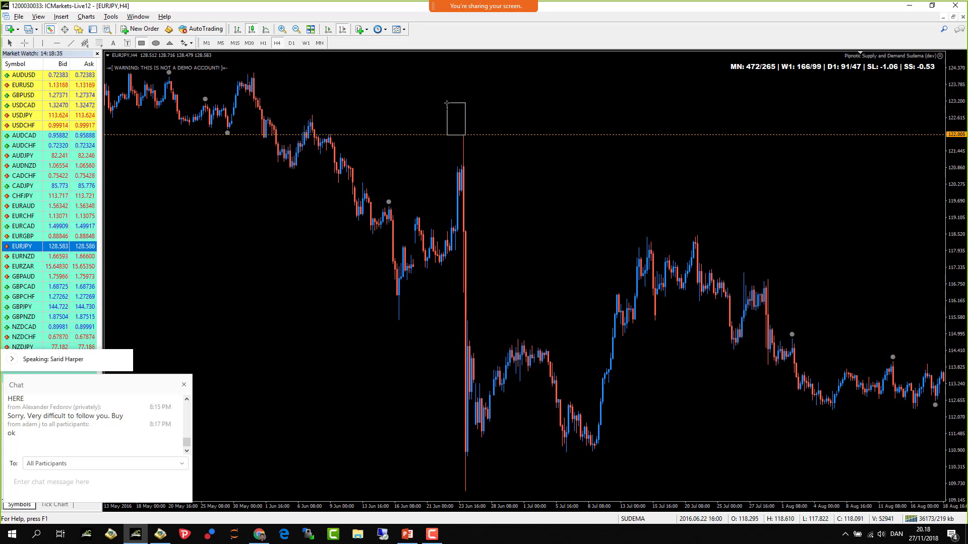
drag(446, 103, 249, 73)
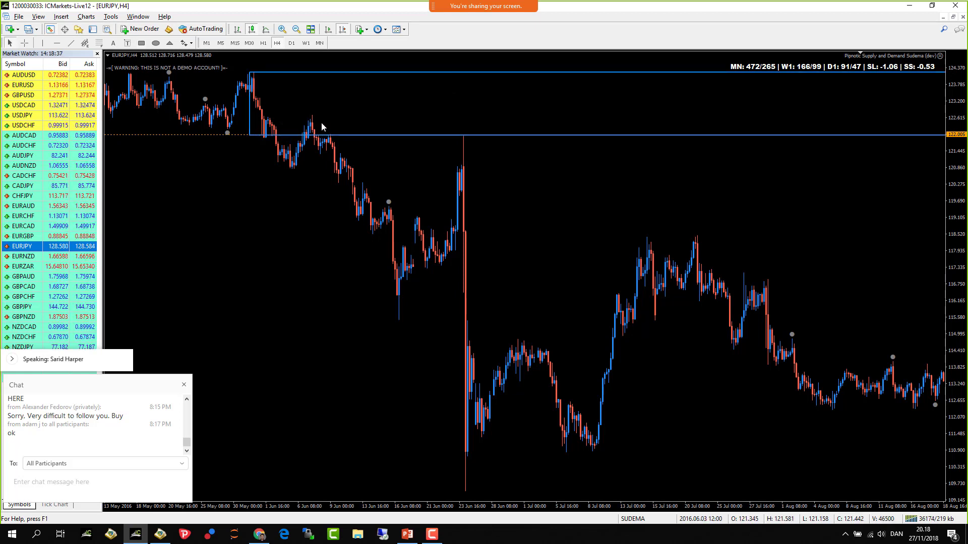
- Compress the price scale and bring up the daily EURJPY chart
scroll(673, 176, down, 10)
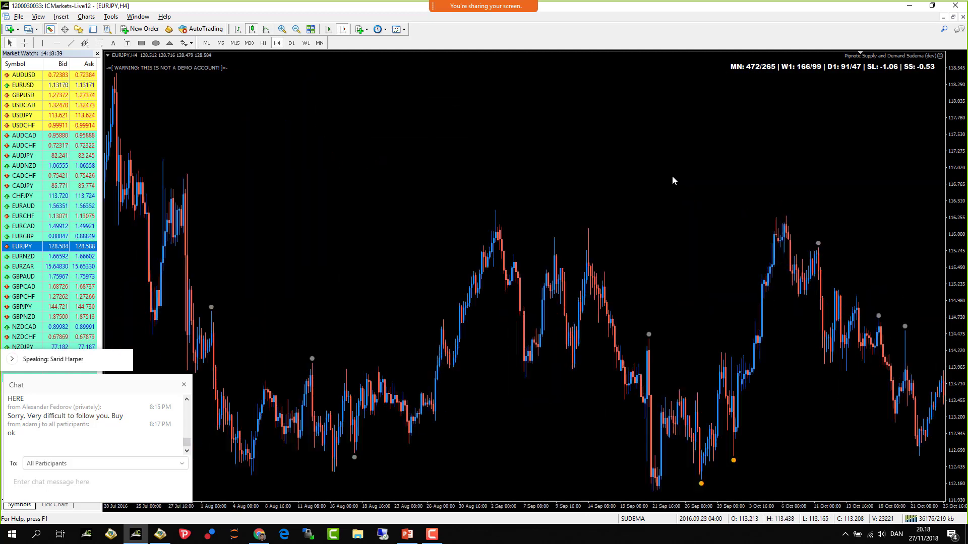
scroll(673, 183, down, 10)
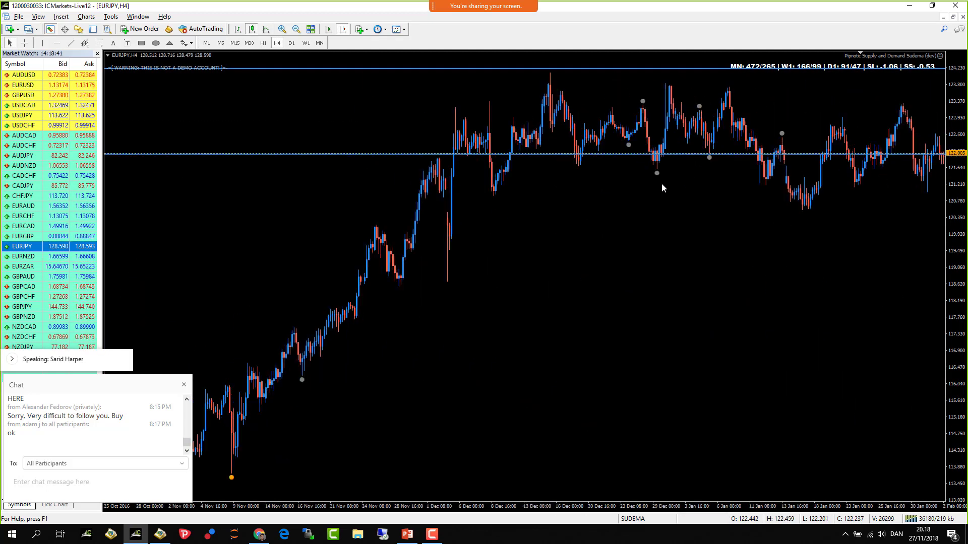
scroll(656, 189, up, 3)
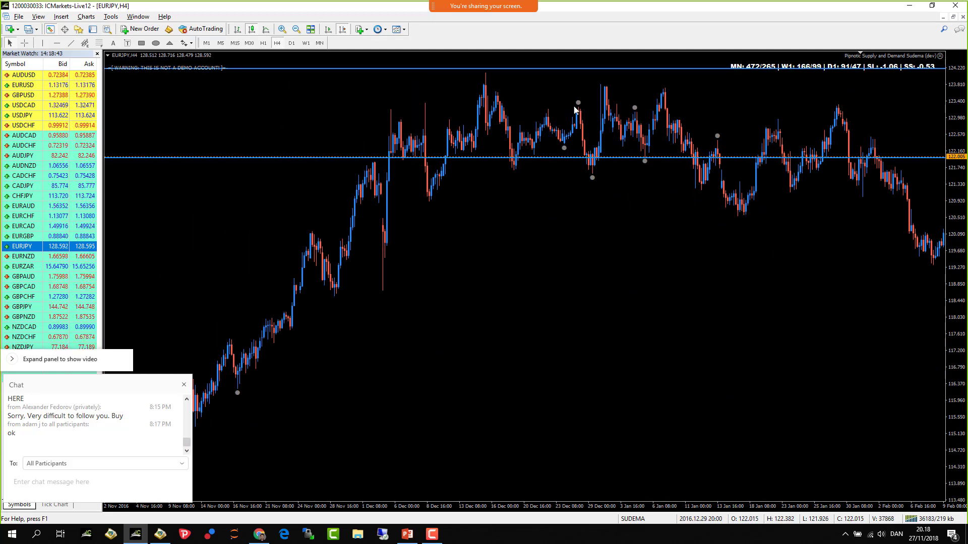
drag(958, 117, 954, 110)
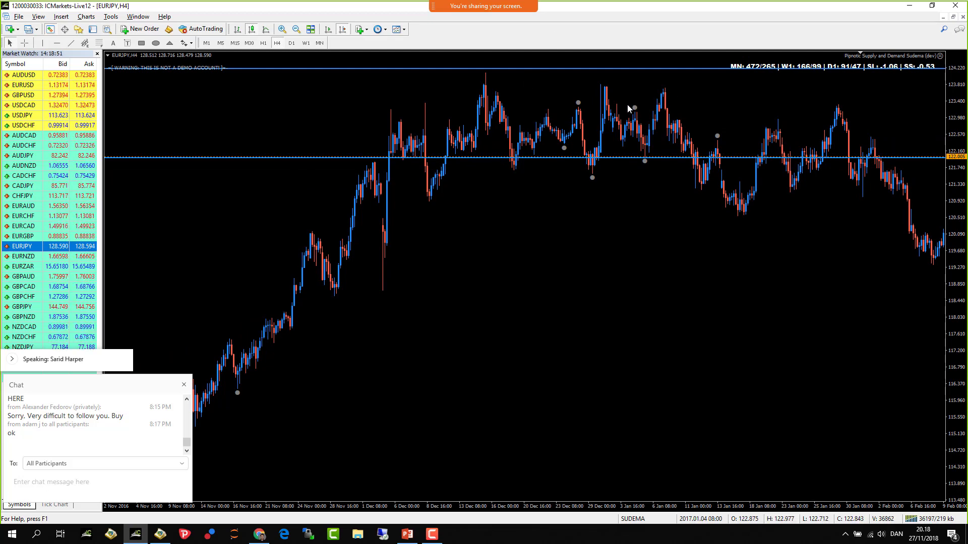
scroll(787, 201, down, 3)
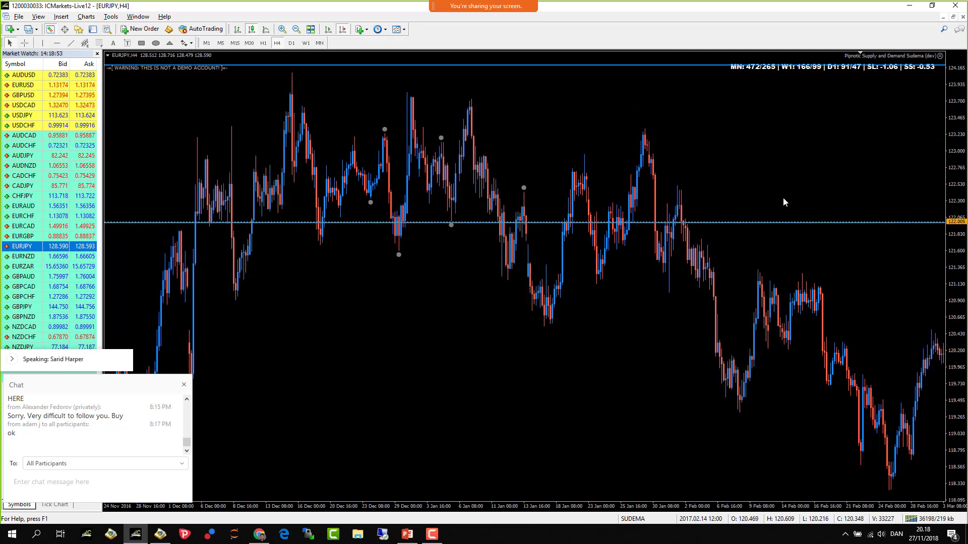
scroll(855, 297, down, 3)
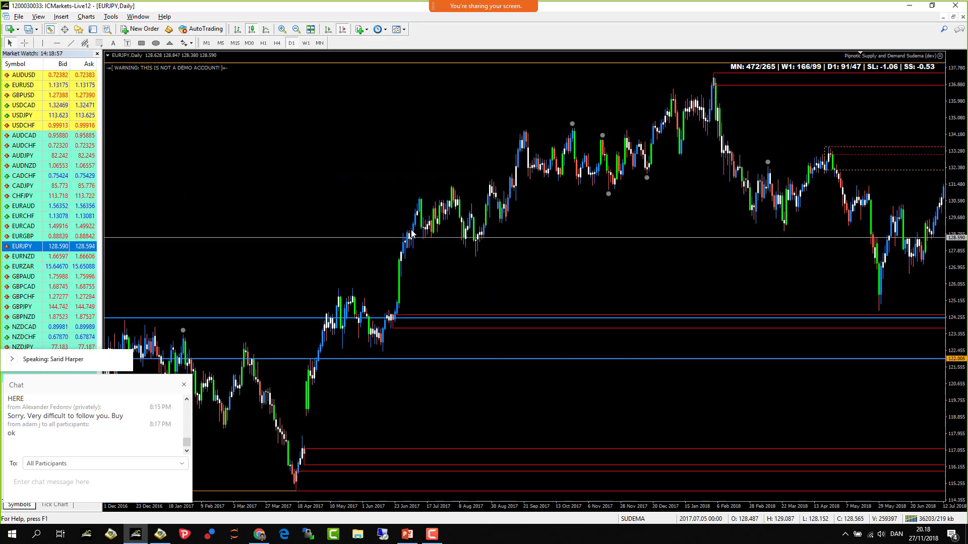
- Raise the 122.005 level line to about 122.673
scroll(411, 232, up, 10)
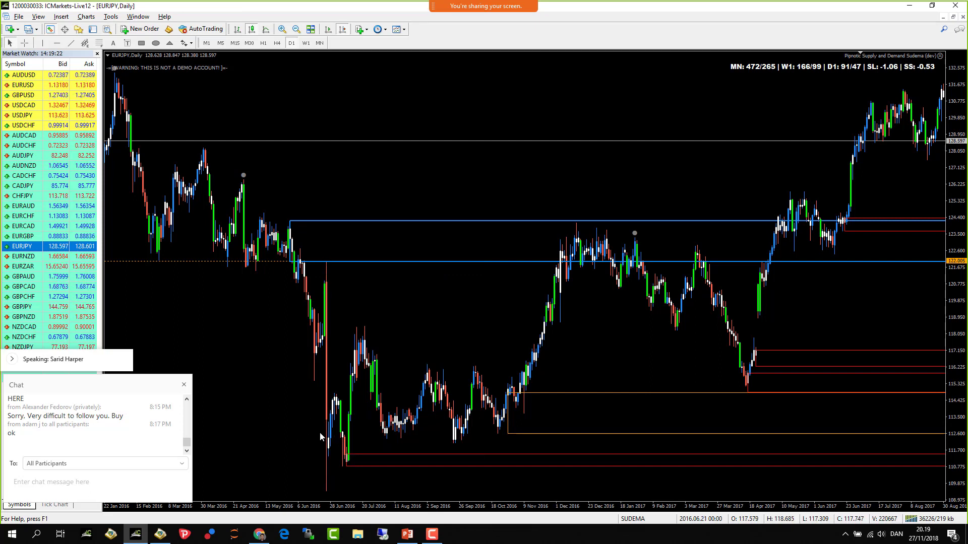
double_click(273, 262)
drag(272, 262, 275, 249)
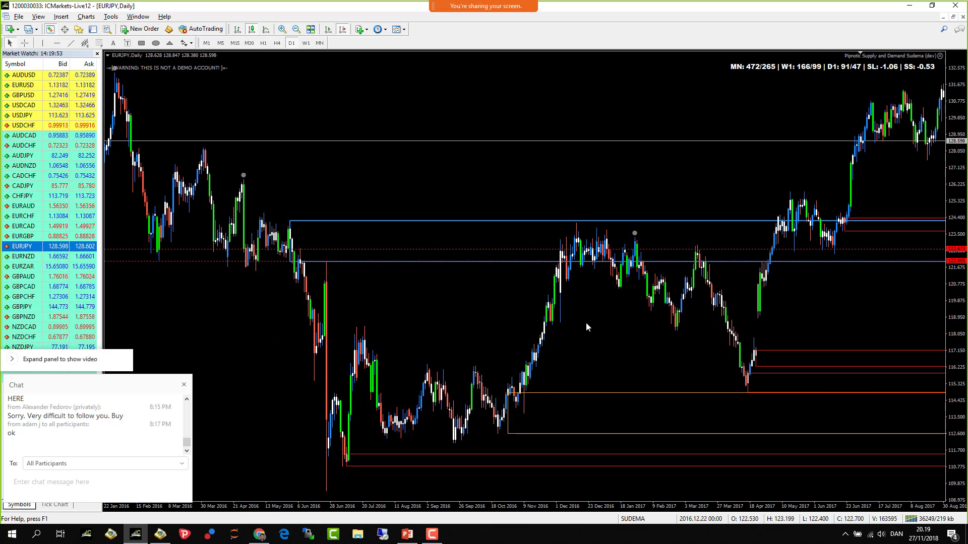
- Delete the blue supply zone and its level line from the daily chart
scroll(587, 324, down, 5)
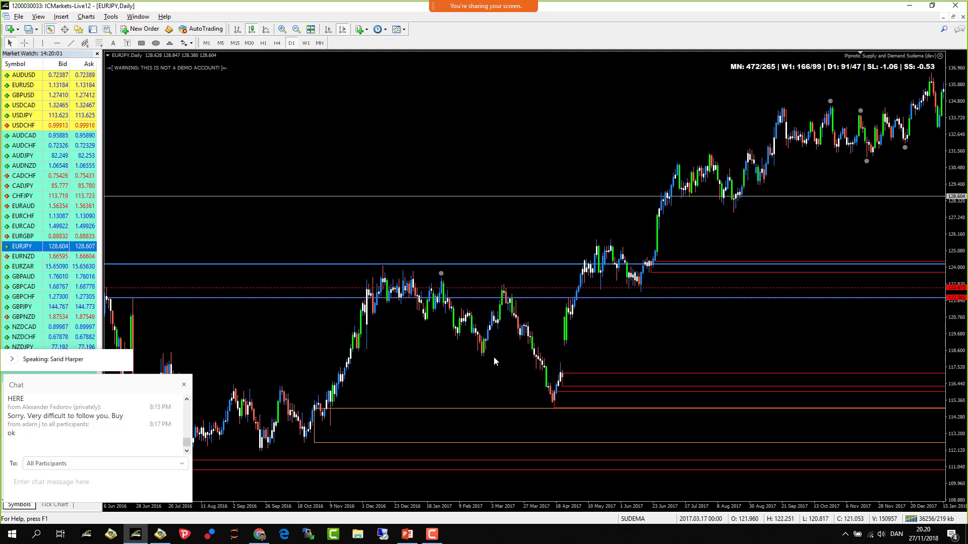
scroll(428, 358, down, 3)
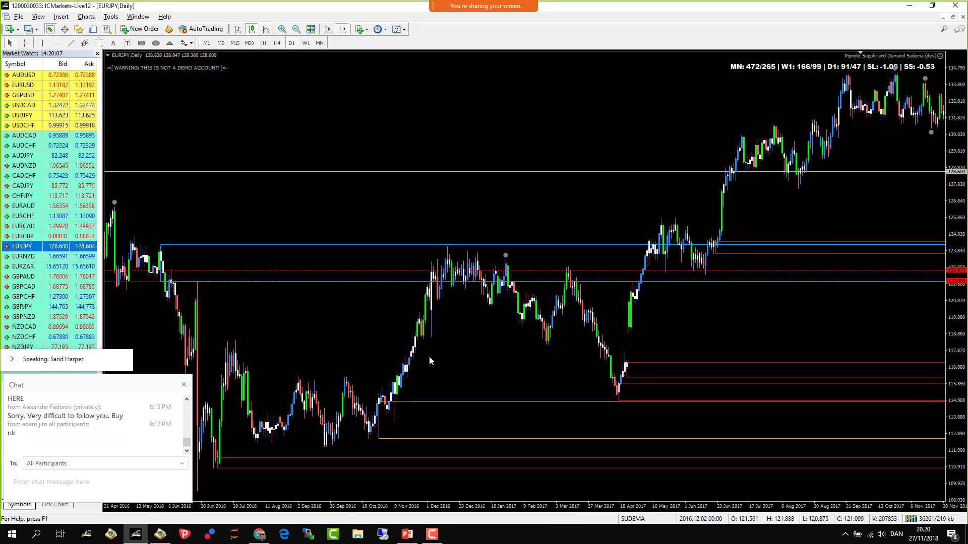
double_click(182, 244)
scroll(139, 275, up, 1)
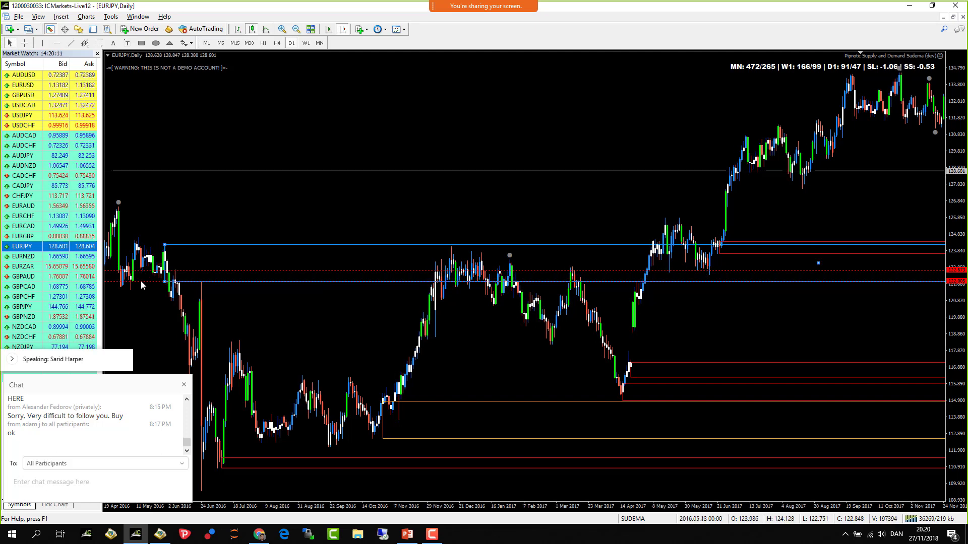
key(Delete)
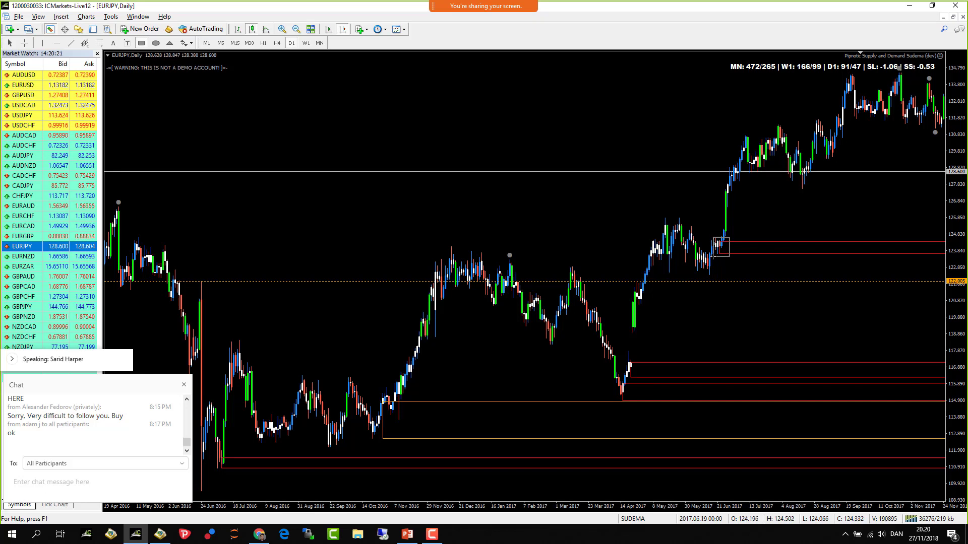
- Stretch the new zone down over the June 2017 base and refresh the chart
drag(713, 256, 709, 276)
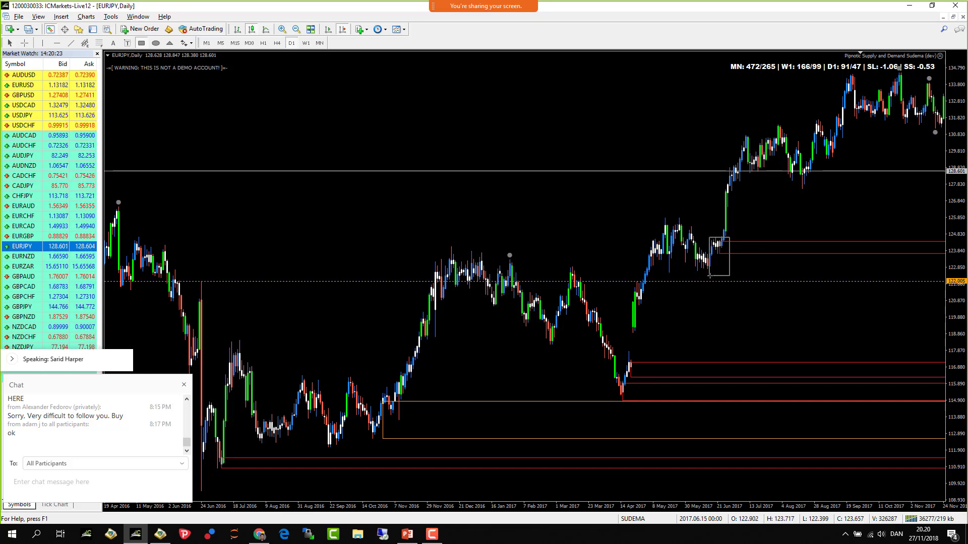
right_click(558, 171)
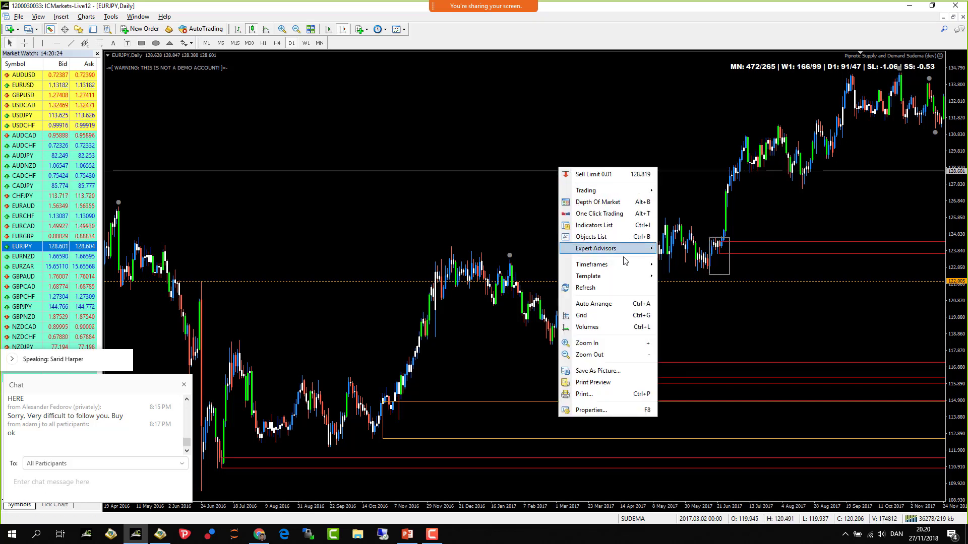
click(625, 288)
scroll(687, 280, down, 10)
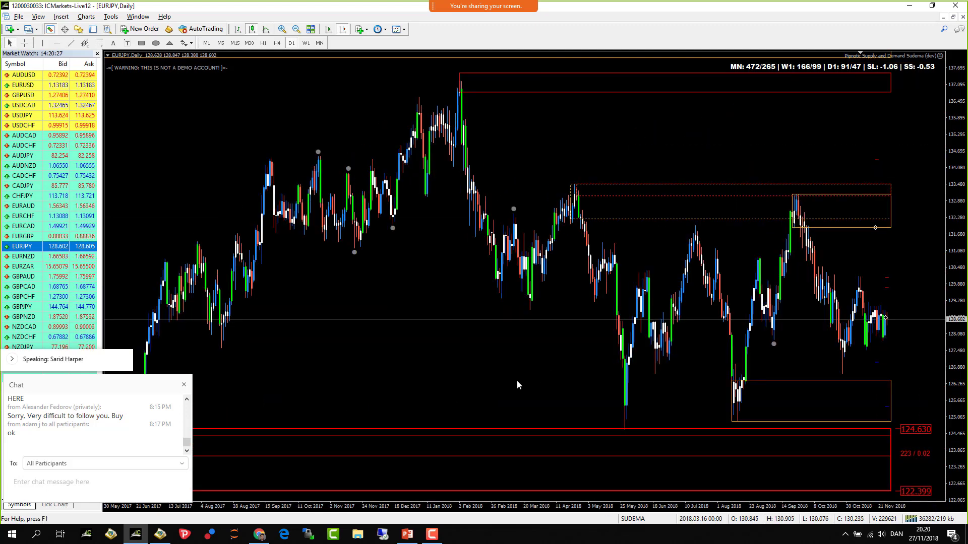
scroll(397, 401, up, 5)
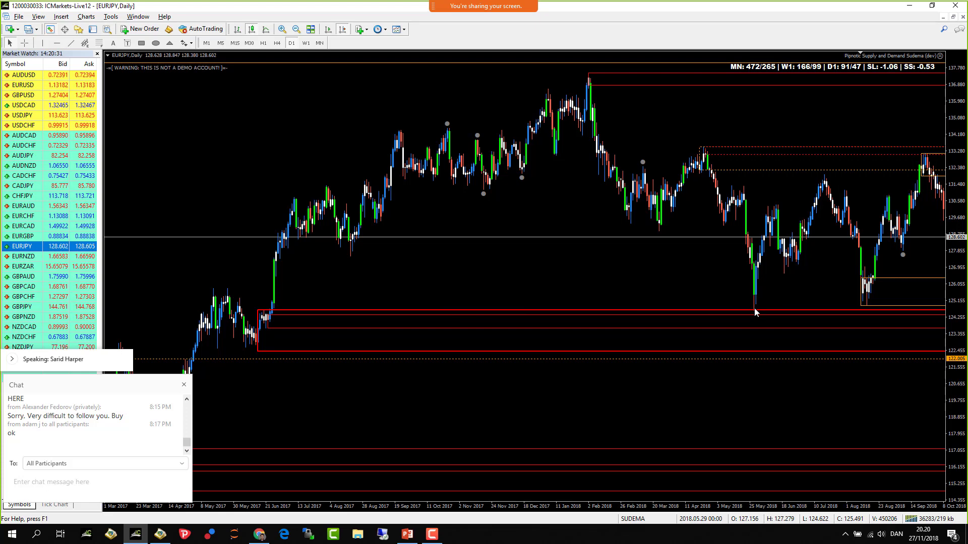
scroll(755, 236, down, 5)
scroll(754, 236, up, 10)
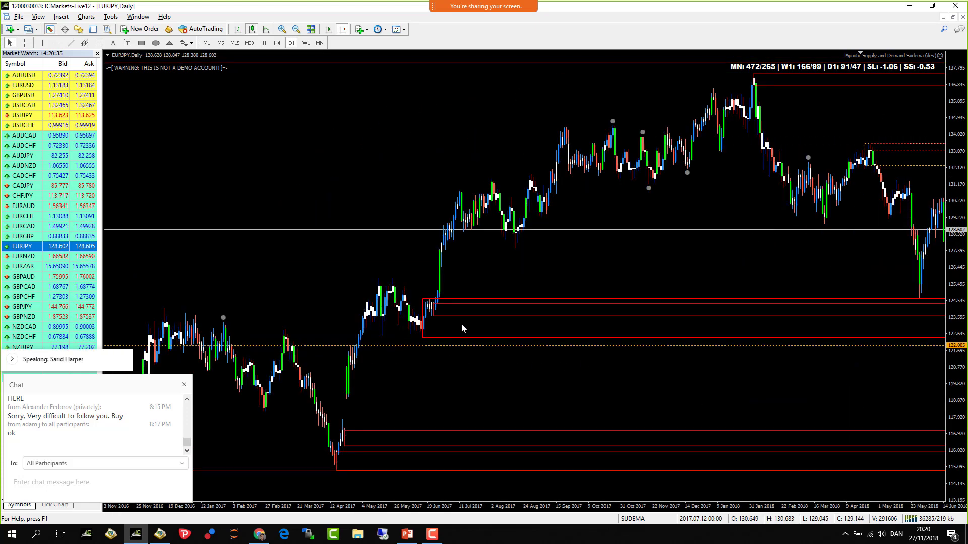
- Delete the stray dashed line and fit the red zone onto the April 2017 base (120.8–121.7)
double_click(423, 337)
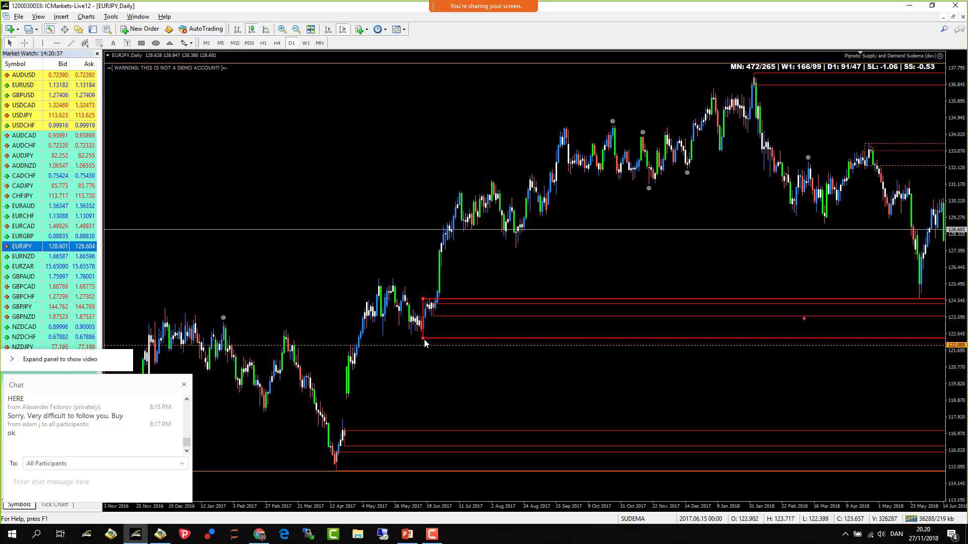
right_click(396, 346)
click(424, 379)
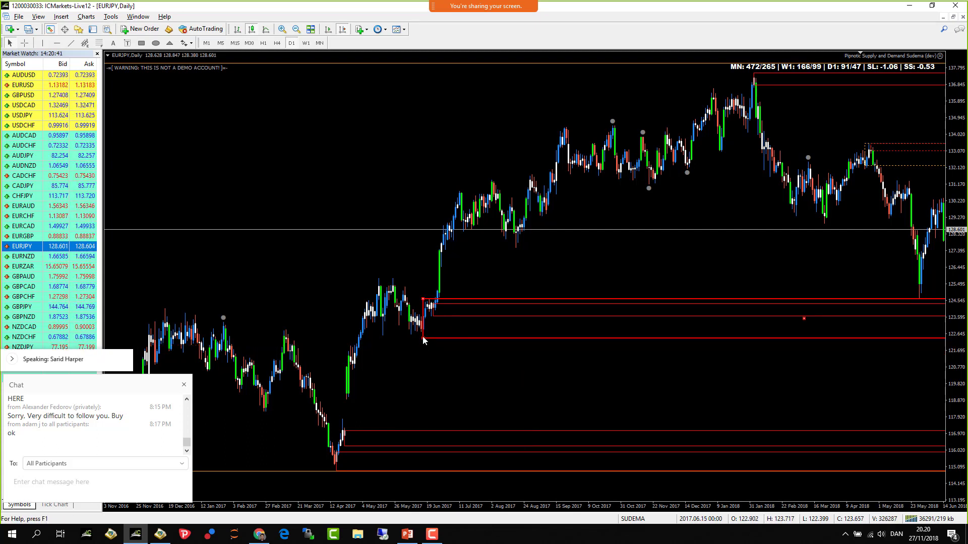
drag(422, 337, 353, 371)
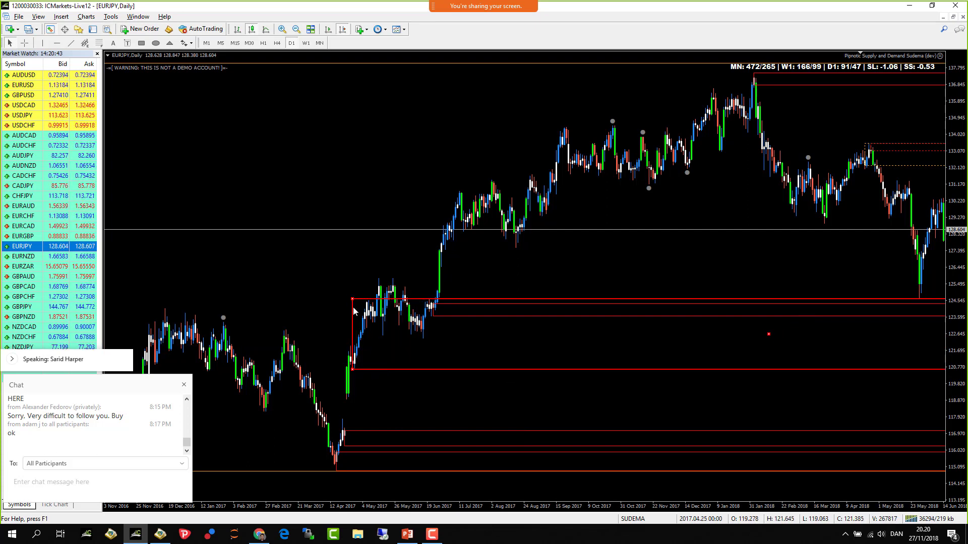
drag(352, 300, 339, 351)
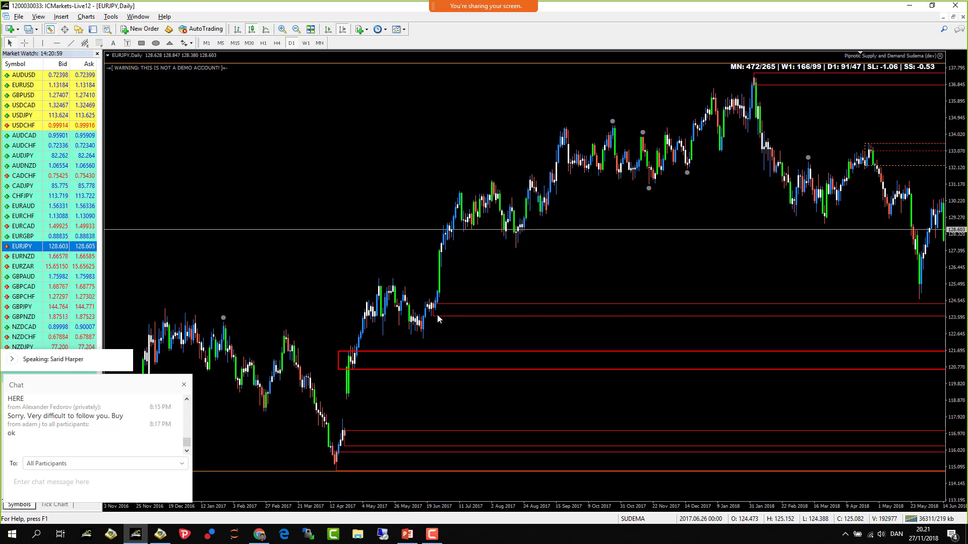
key(End)
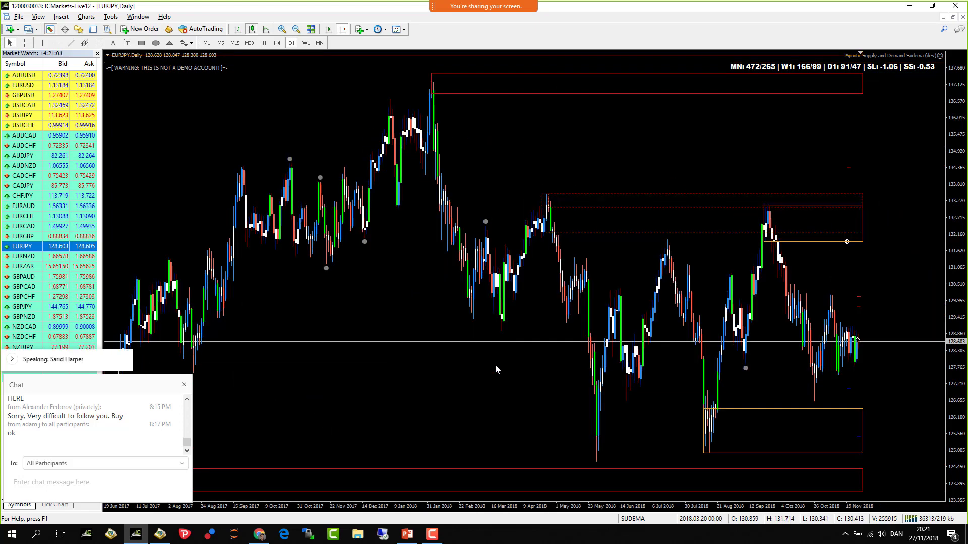
scroll(495, 365, up, 5)
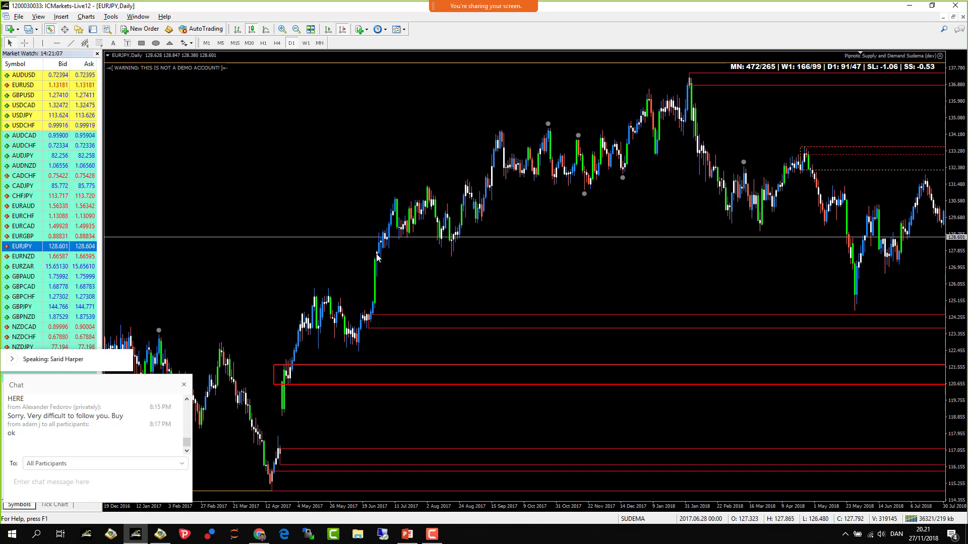
mouse_move(377, 257)
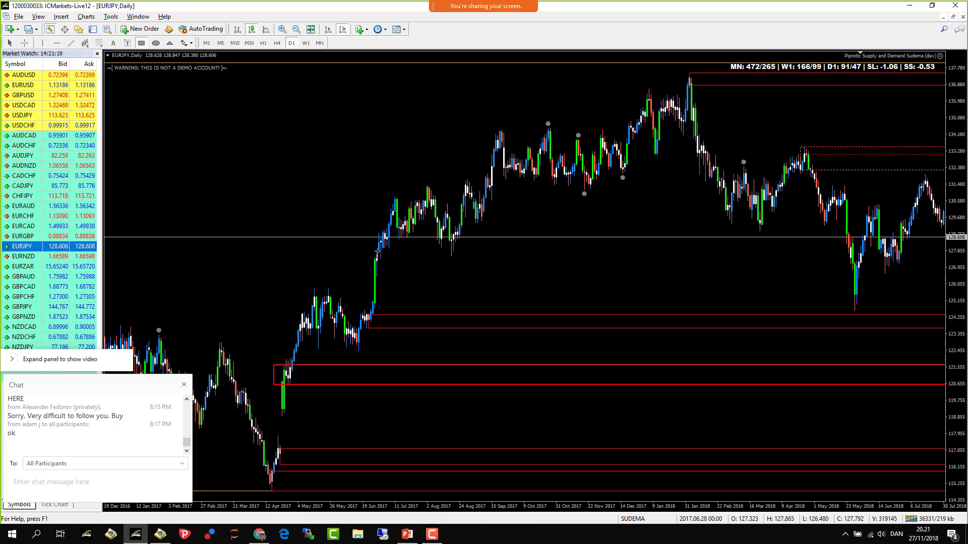
drag(394, 277, 393, 275)
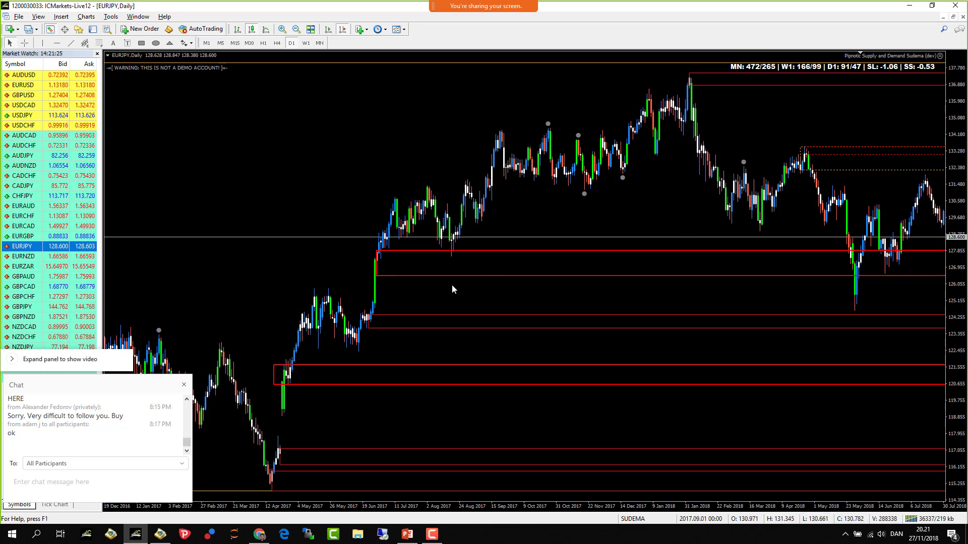
double_click(380, 276)
key(Delete)
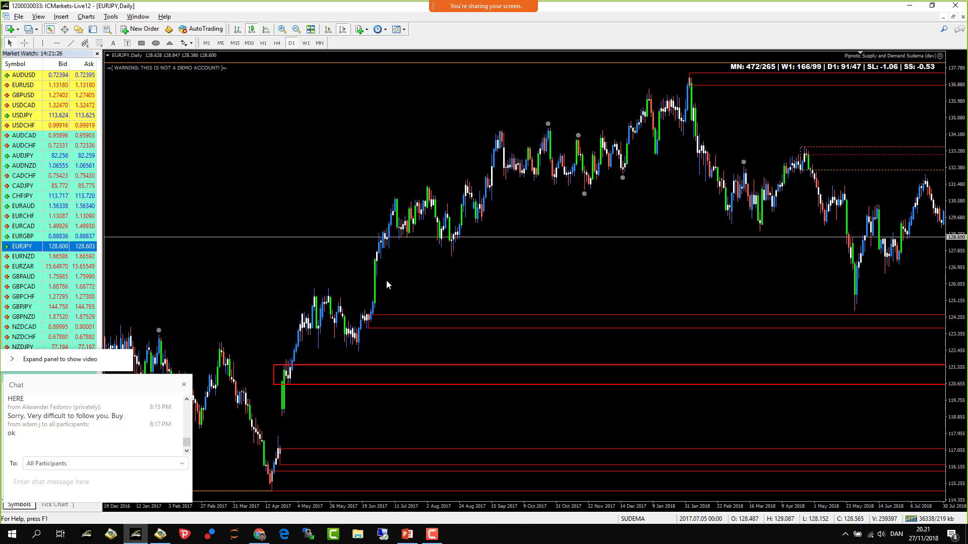
drag(273, 369, 280, 370)
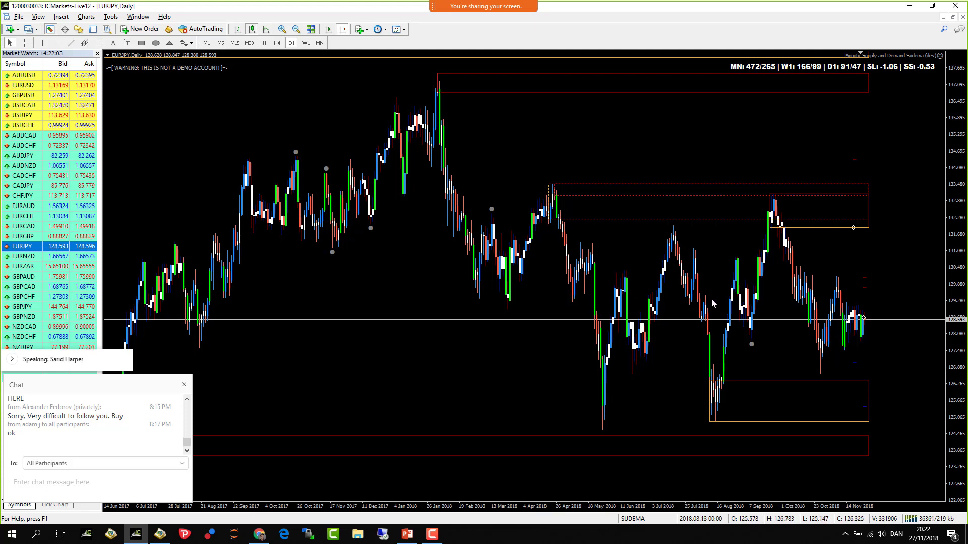
scroll(524, 211, up, 6)
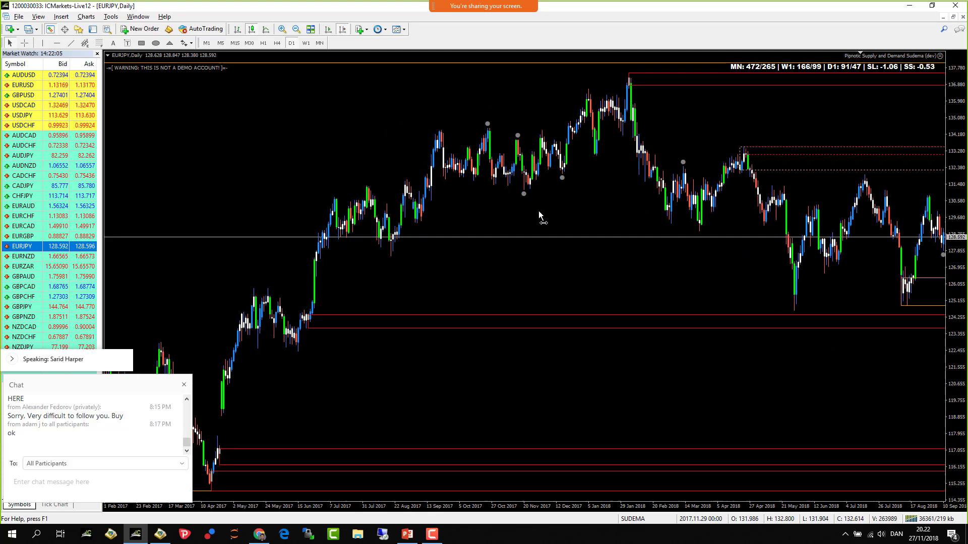
scroll(544, 212, up, 2)
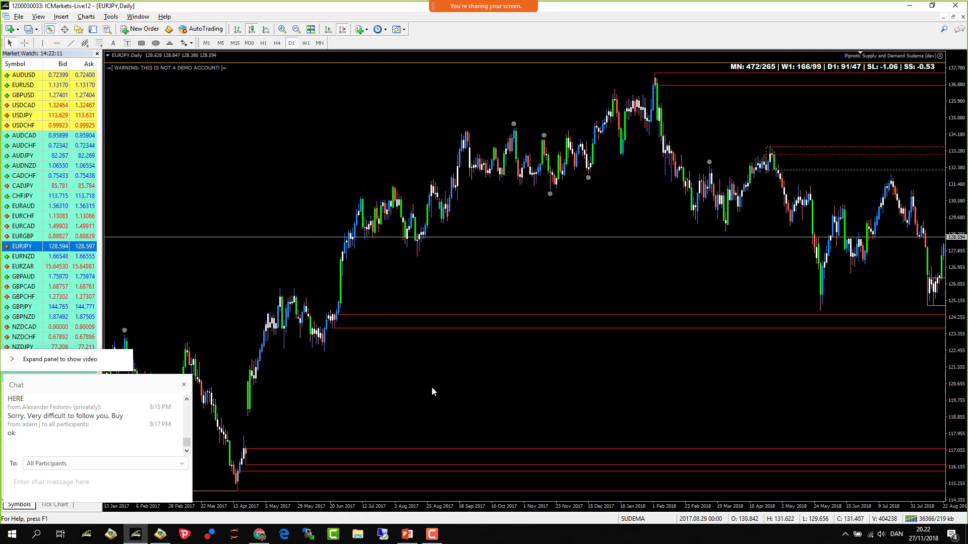
scroll(506, 404, down, 5)
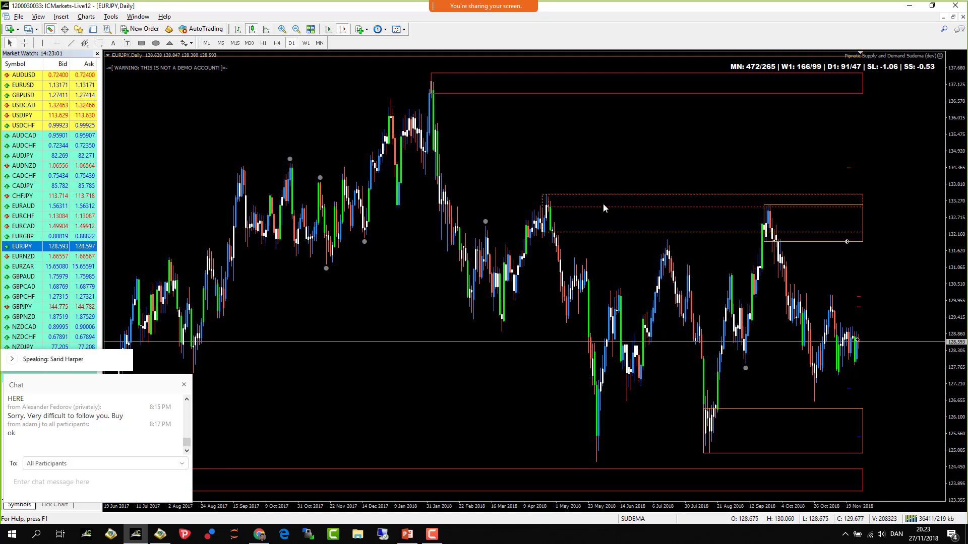
- Place a horizontal line at 132.264 and raise it toward the April 2018 top
click(57, 43)
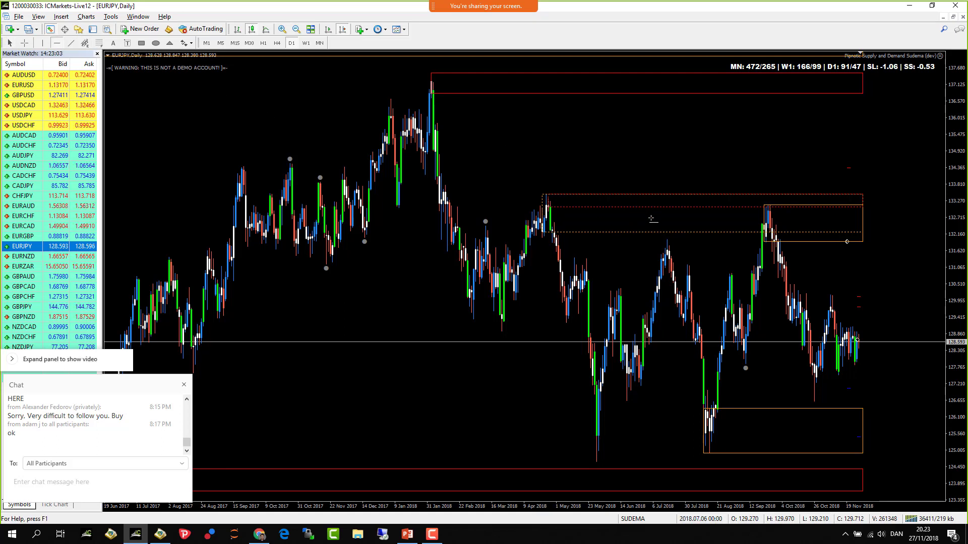
click(644, 232)
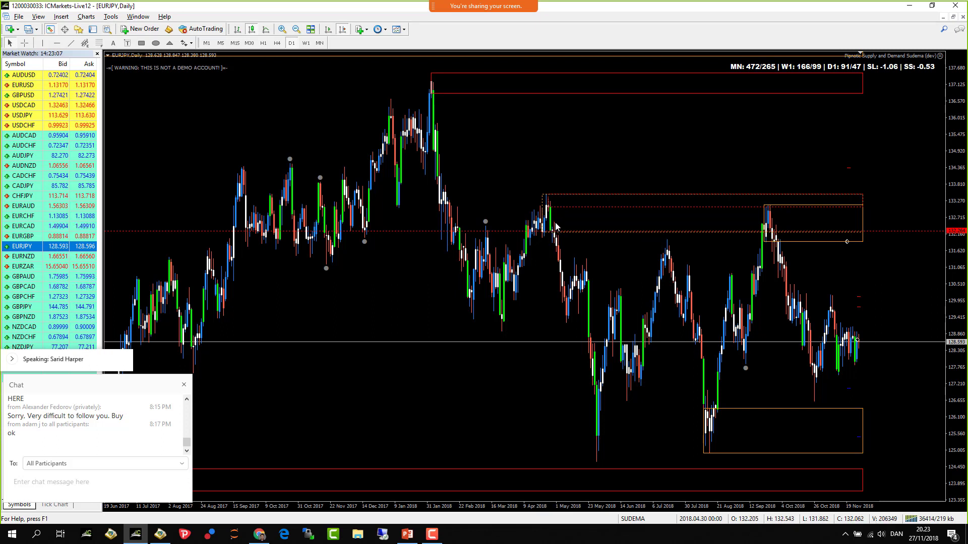
double_click(578, 231)
drag(579, 234, 578, 227)
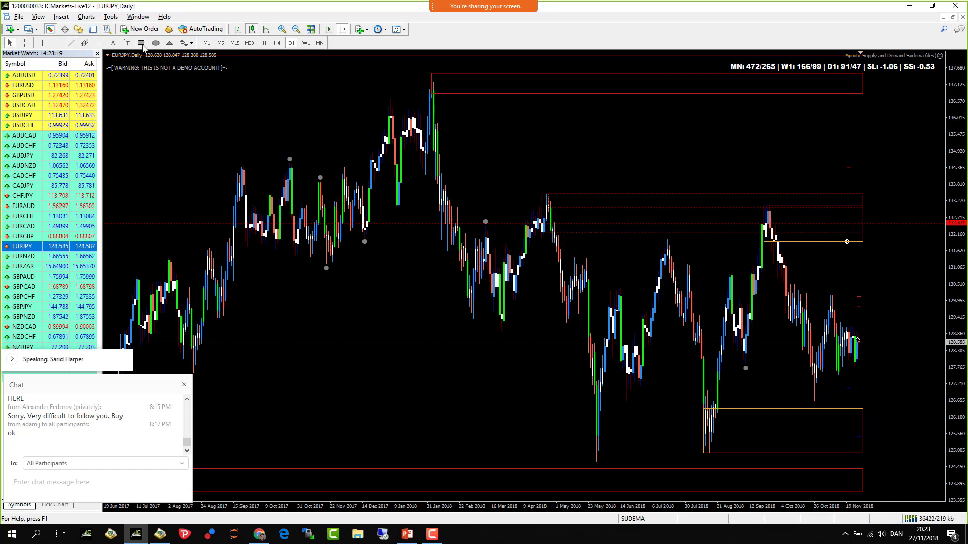
- Draw a red supply zone from 132.543 to 133.498 over the April 2018 top and refresh the chart
mouse_move(555, 223)
mouse_down()
mouse_move(530, 171)
mouse_move(532, 194)
mouse_up()
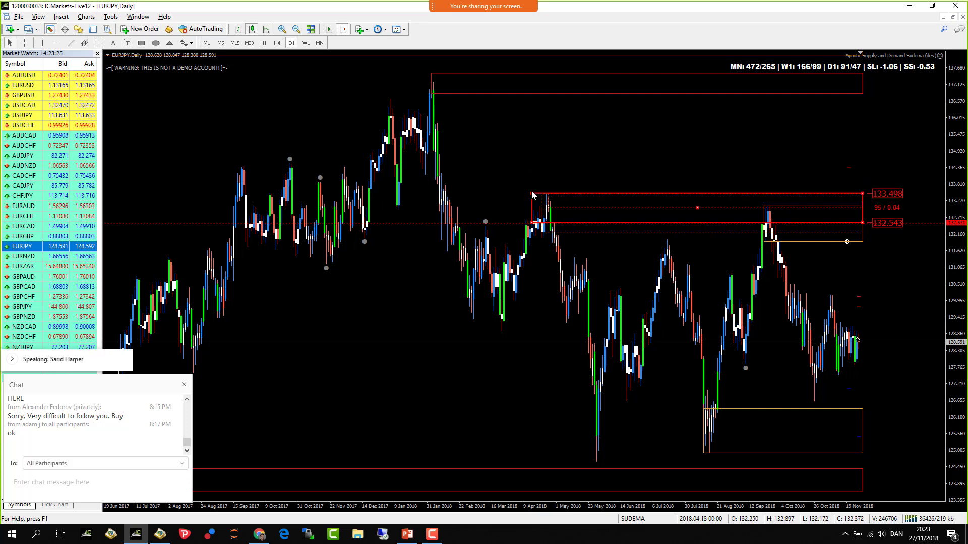
right_click(564, 131)
click(598, 245)
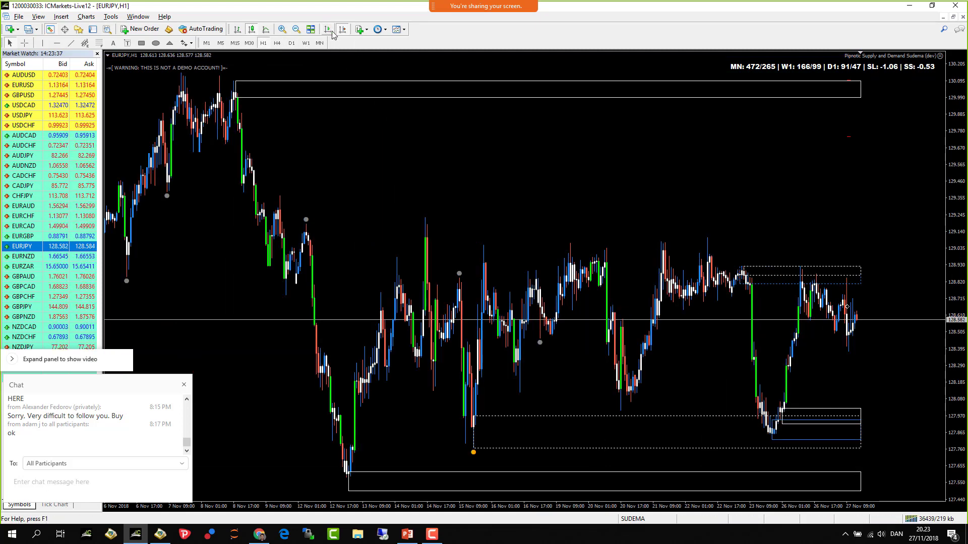
- Nudge the red line up to about 132.542 across the September 2018 hourly tops and compress the price scale
scroll(434, 267, down, 10)
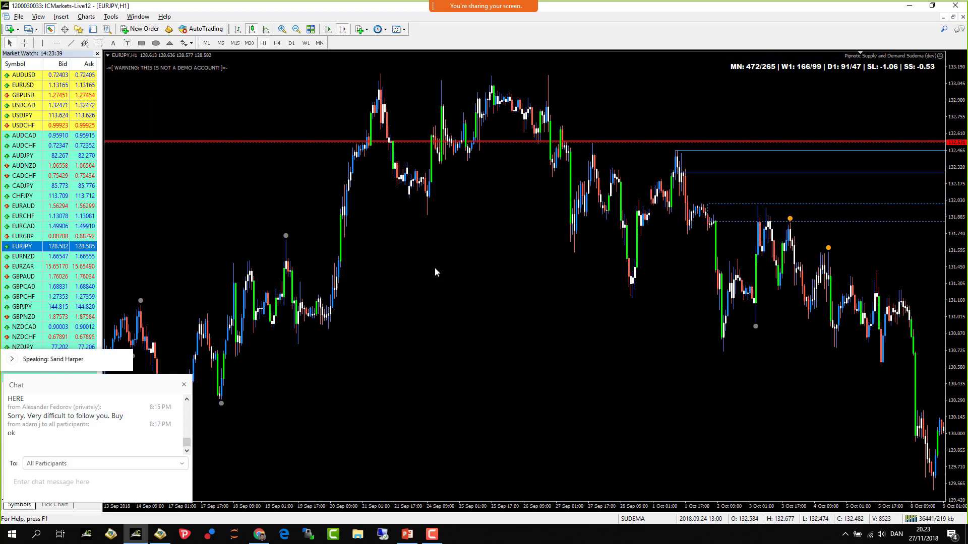
scroll(431, 268, down, 3)
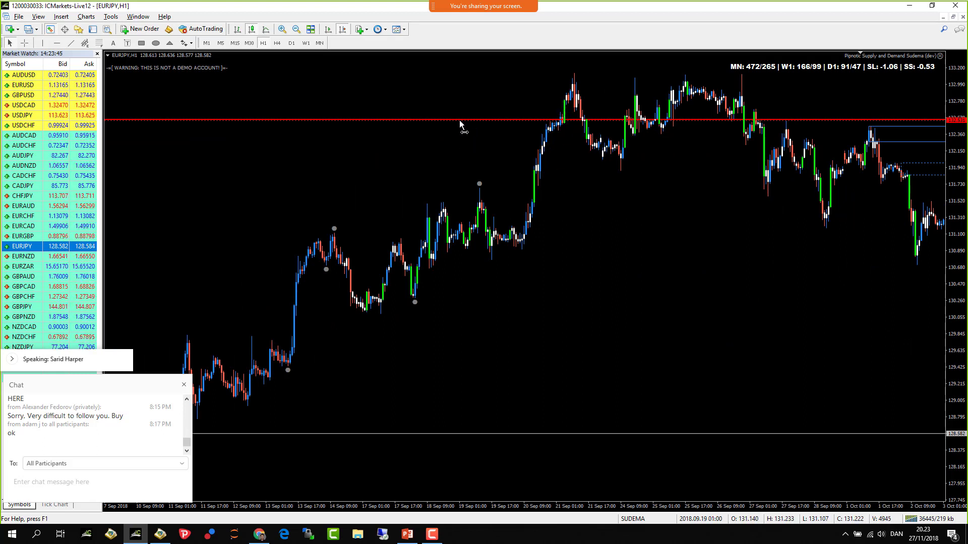
drag(460, 125, 461, 123)
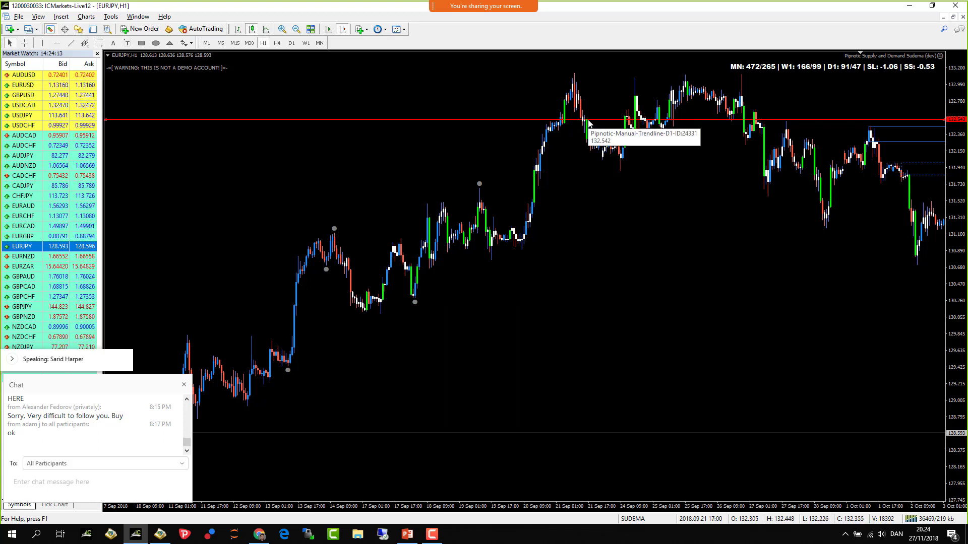
drag(958, 146, 959, 166)
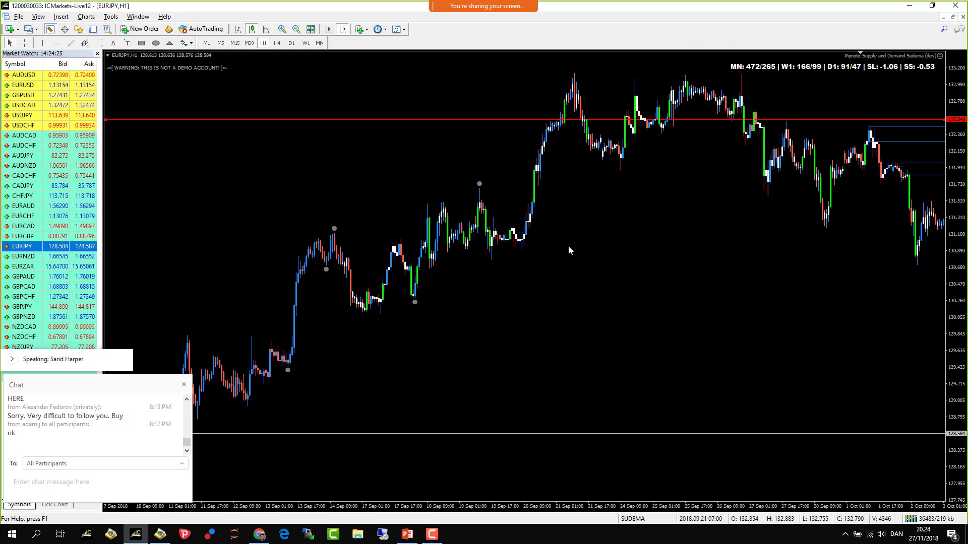
scroll(569, 250, down, 3)
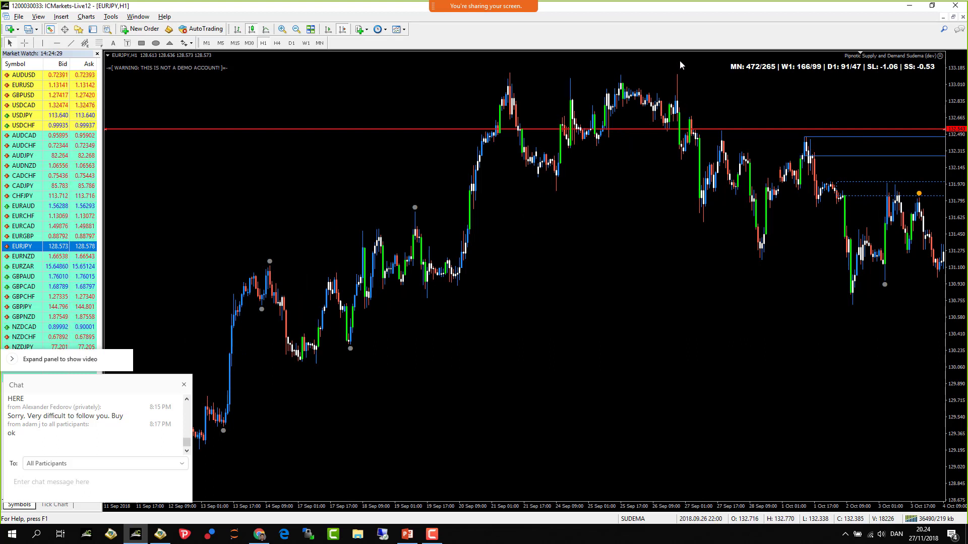
- Place a horizontal line near 133.066 and raise it to 133.119 along the September highs
click(57, 42)
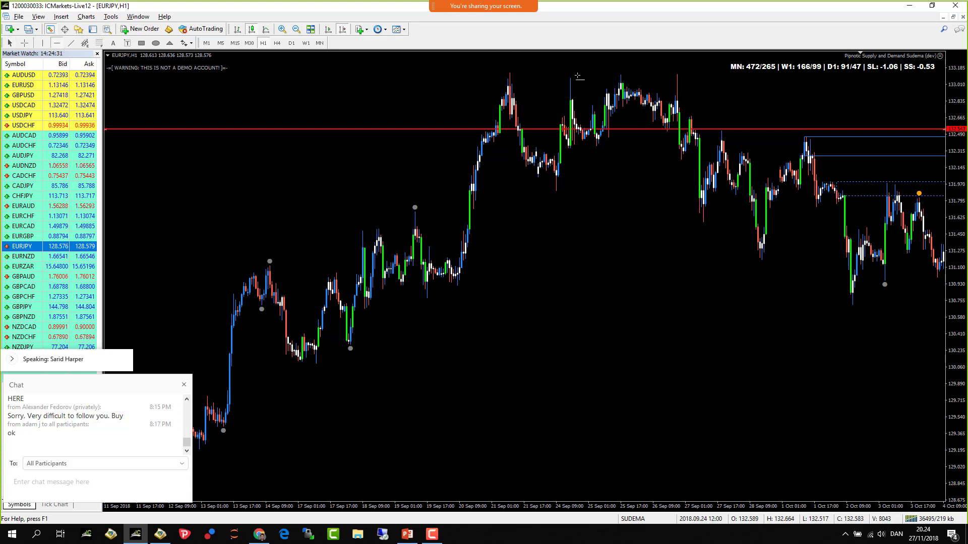
click(579, 79)
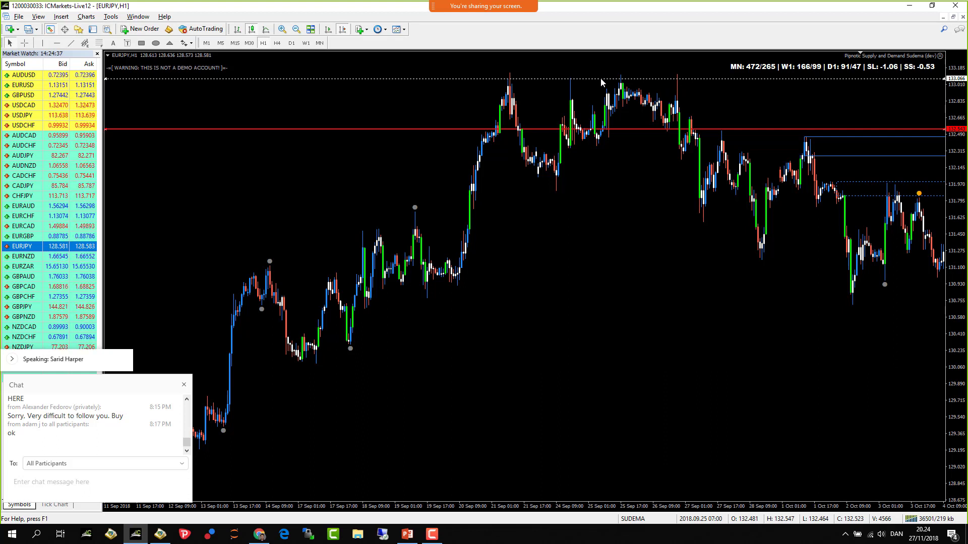
drag(601, 79, 623, 75)
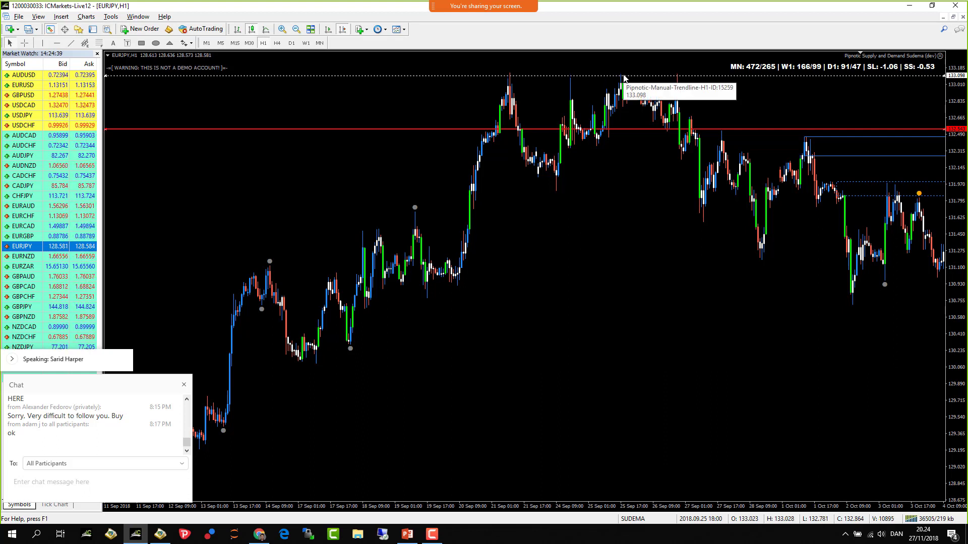
drag(691, 76, 690, 74)
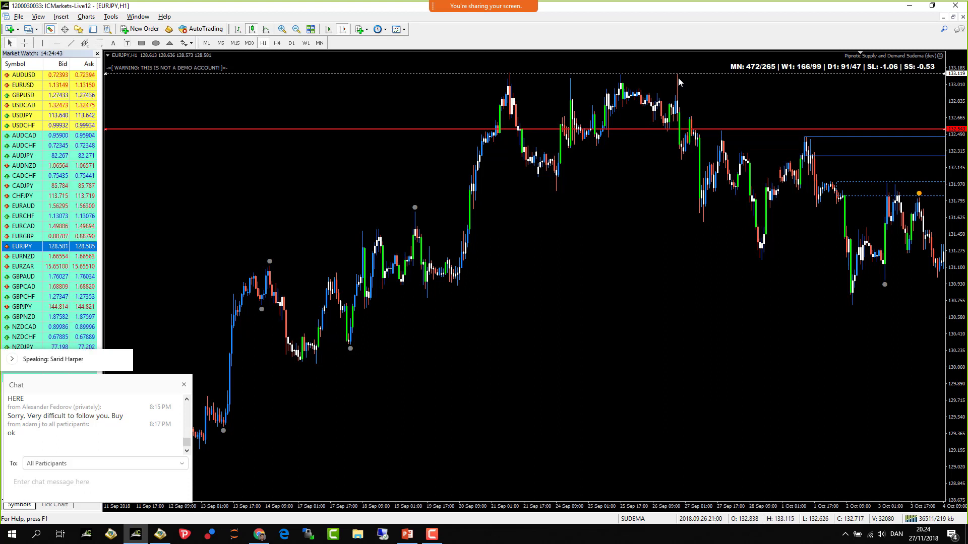
- Sketch a neckline level and an M-shaped price swing on the chart with Zoom annotation
mouse_move(511, 13)
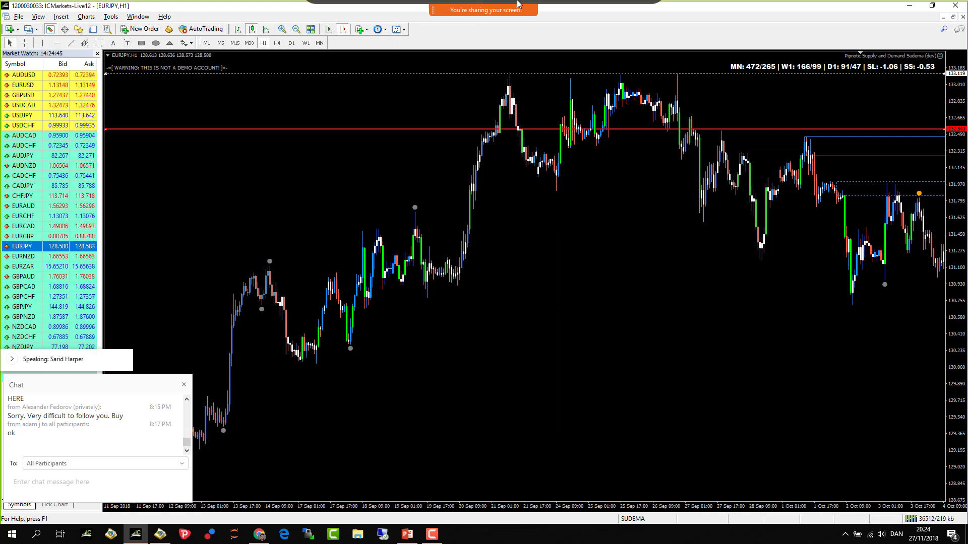
click(609, 15)
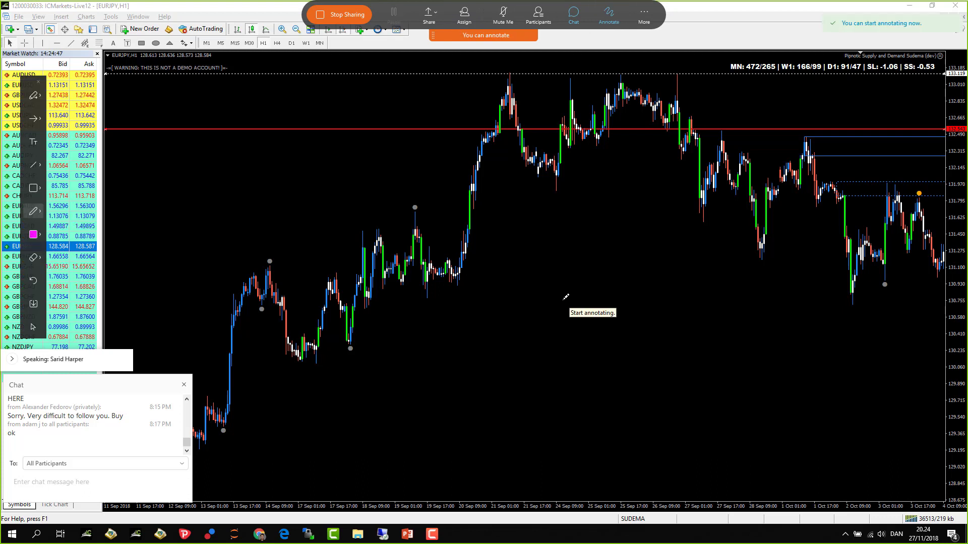
drag(520, 272, 756, 266)
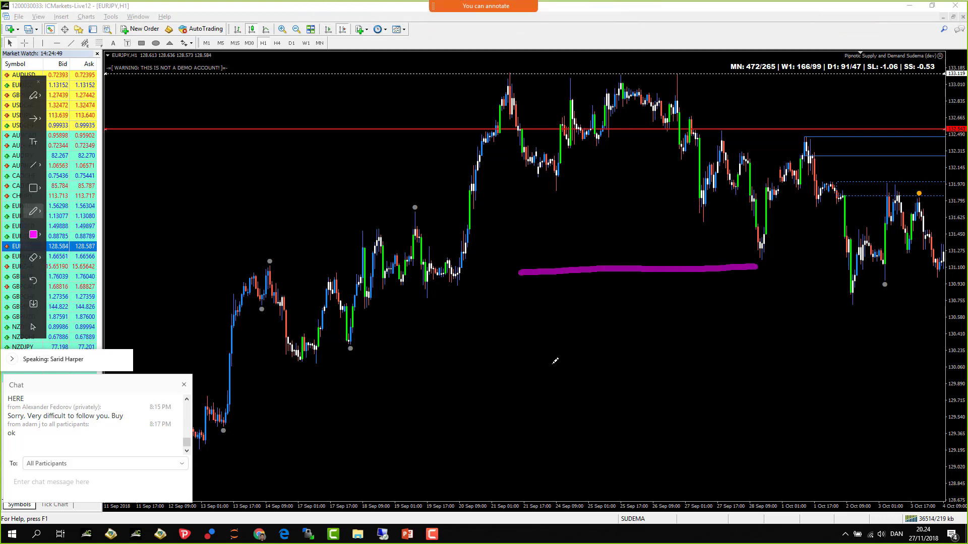
mouse_move(537, 373)
mouse_down()
mouse_move(565, 300)
mouse_move(574, 292)
mouse_move(602, 324)
mouse_move(636, 246)
mouse_move(675, 298)
mouse_move(728, 211)
mouse_move(774, 343)
mouse_move(832, 392)
mouse_up()
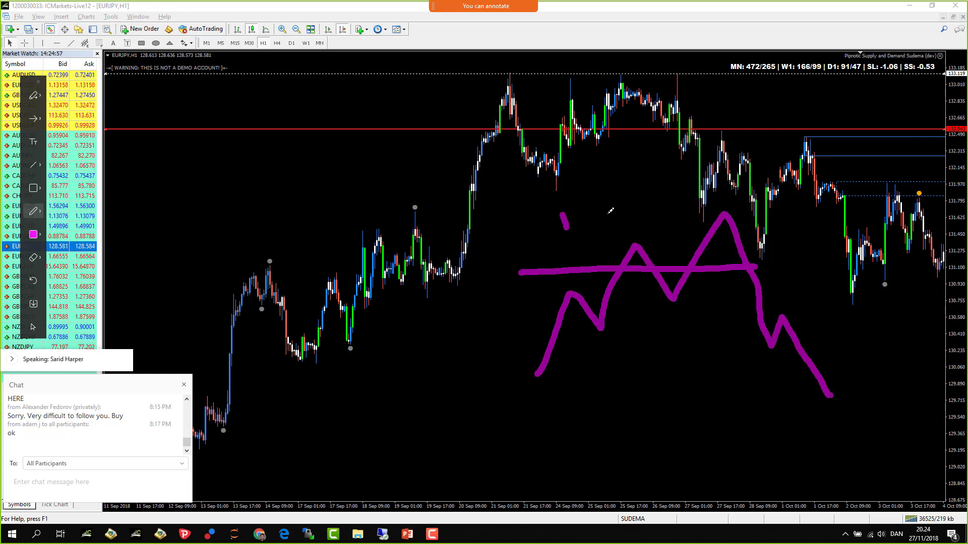
drag(705, 179, 708, 189)
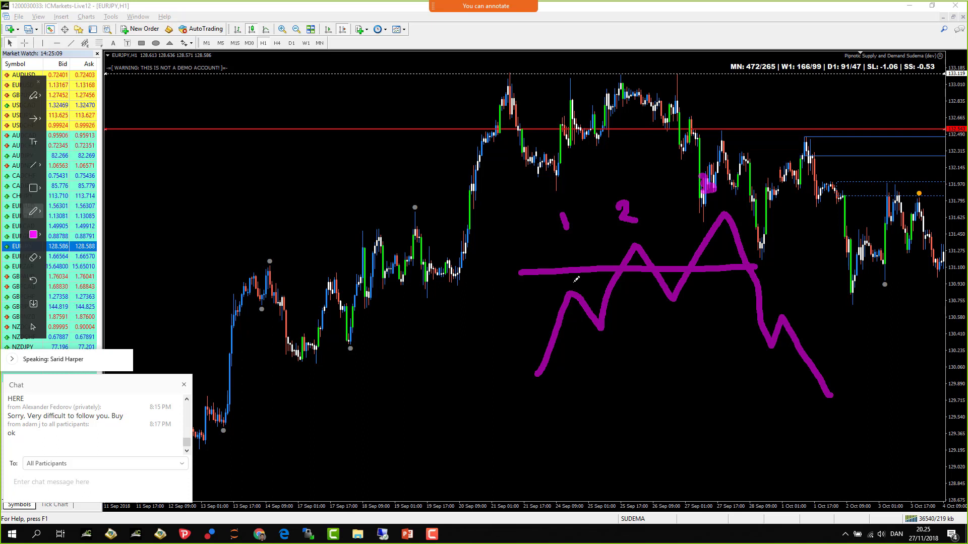
- Draw a stroke under point 1 and a dot under point 2, then clear all annotations
drag(569, 246, 568, 273)
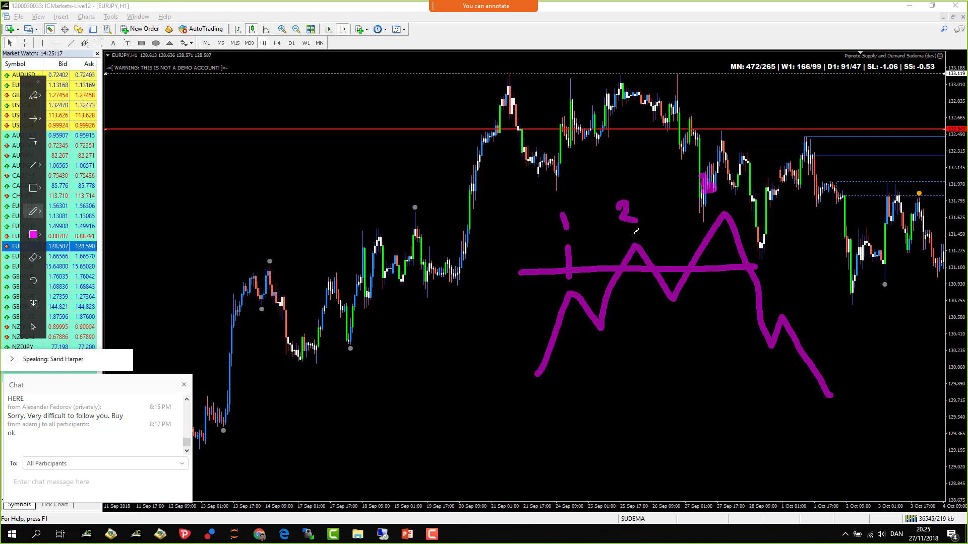
drag(634, 230, 634, 233)
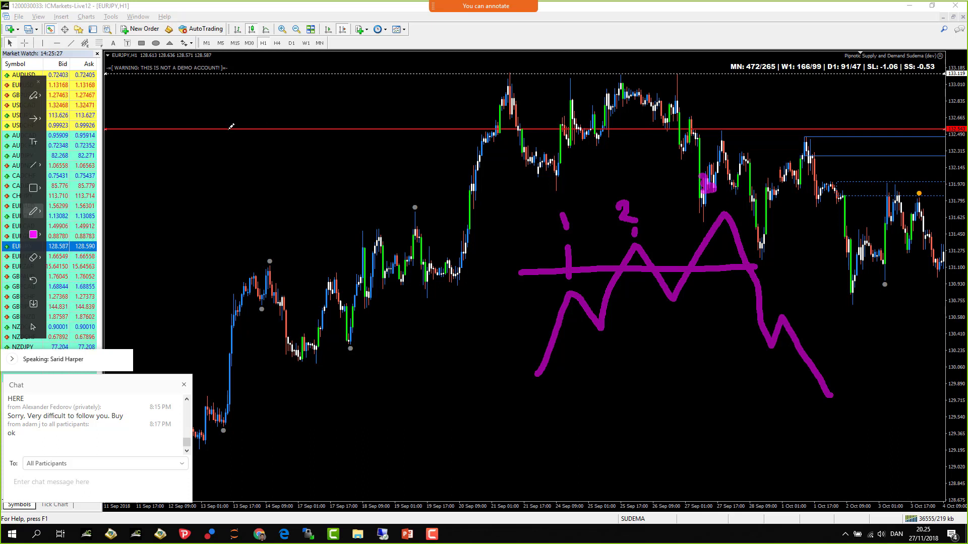
click(39, 82)
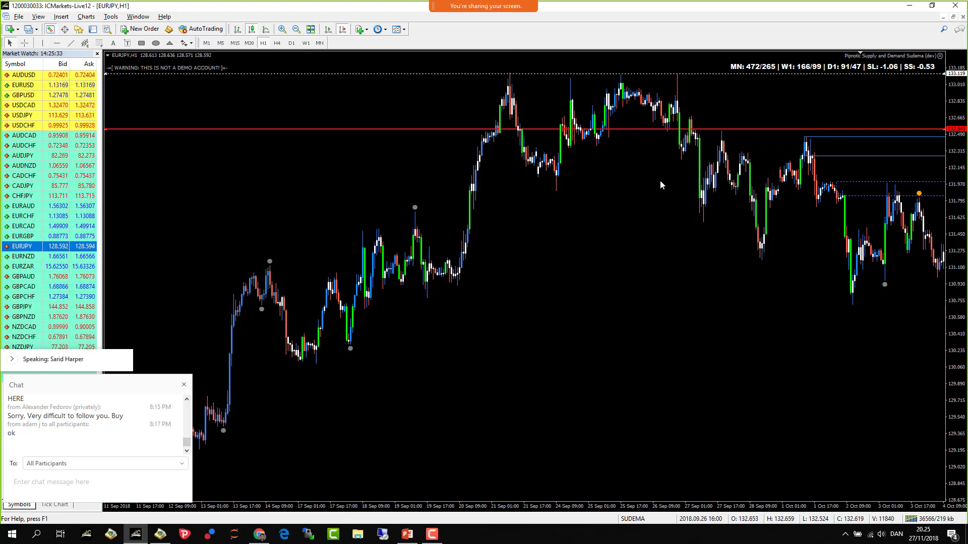
- Adjust the top and bottom edges of the white rectangle near the 1 October top, then delete it
scroll(603, 253, down, 5)
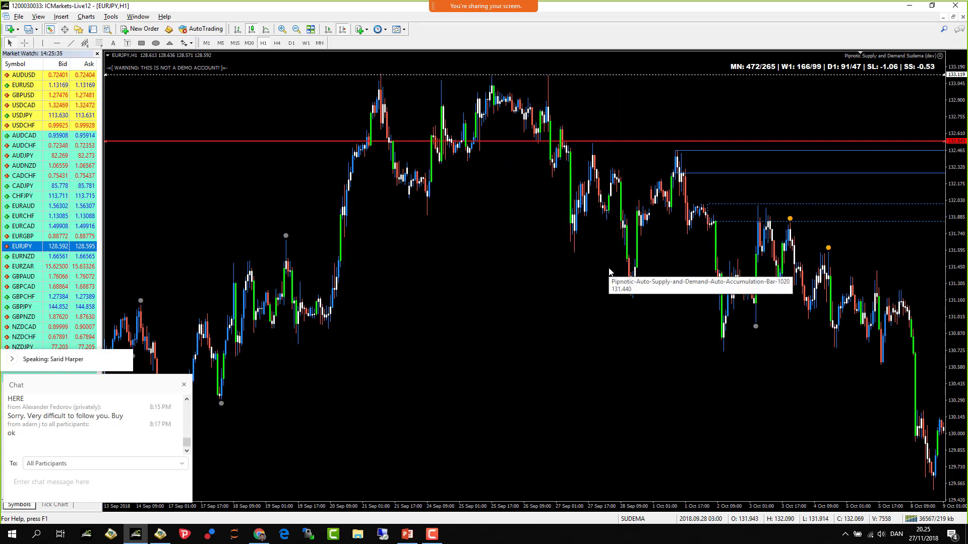
scroll(609, 269, down, 3)
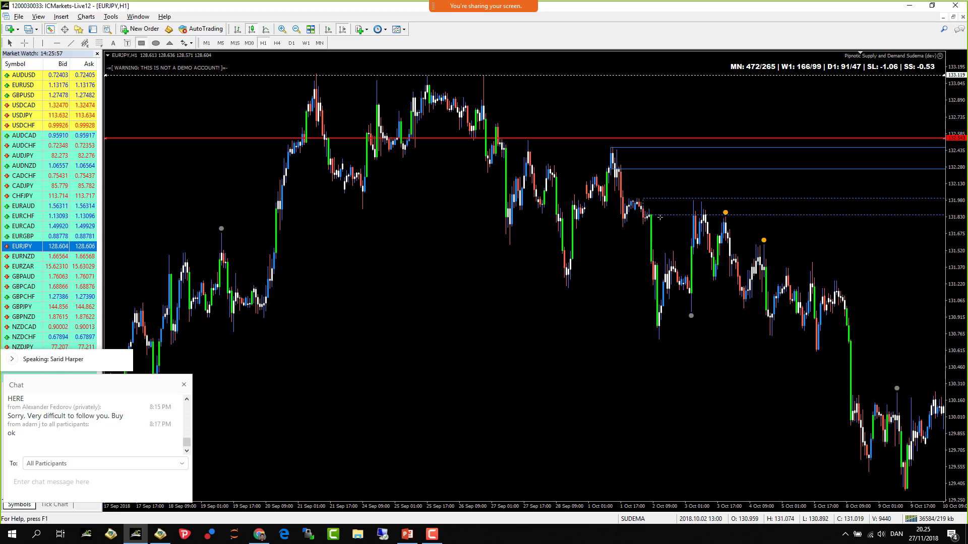
drag(610, 200, 616, 186)
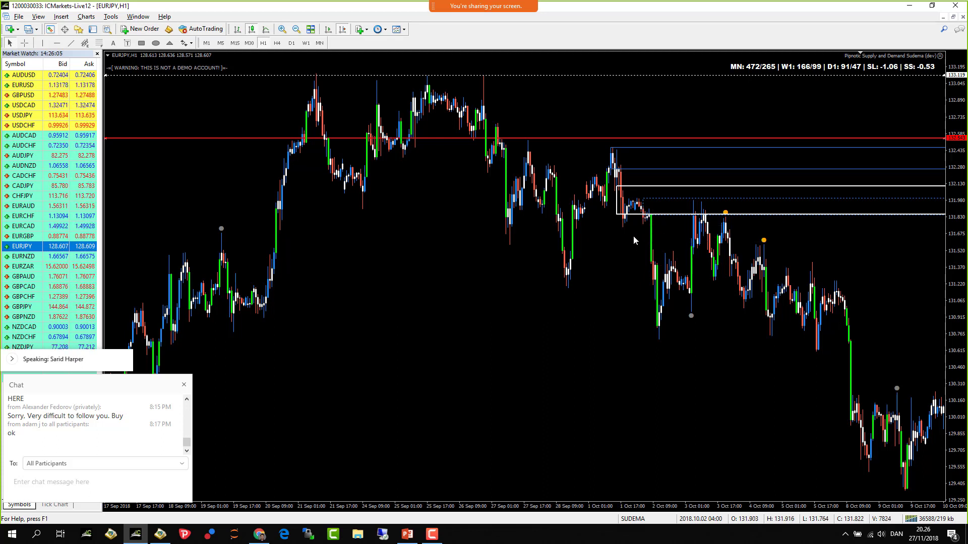
drag(619, 216, 615, 212)
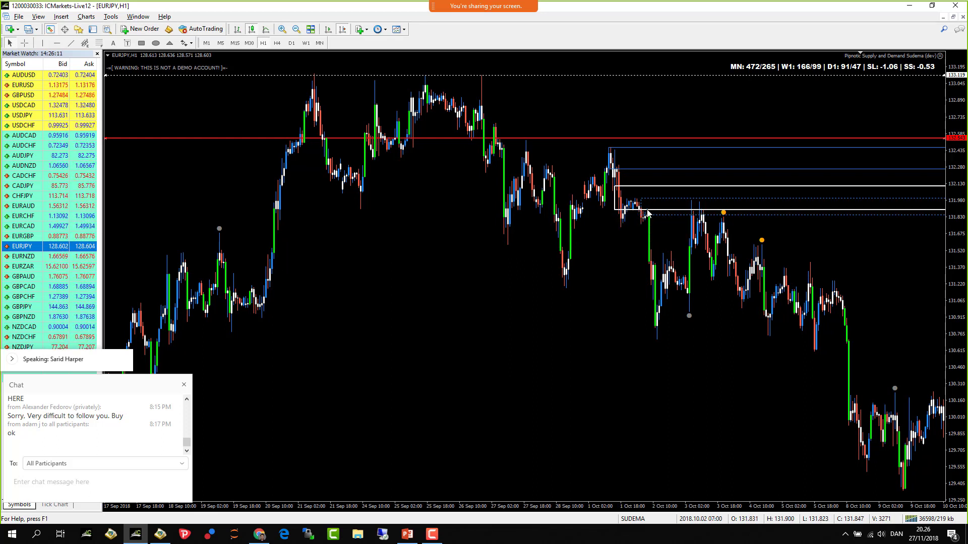
drag(615, 186, 619, 199)
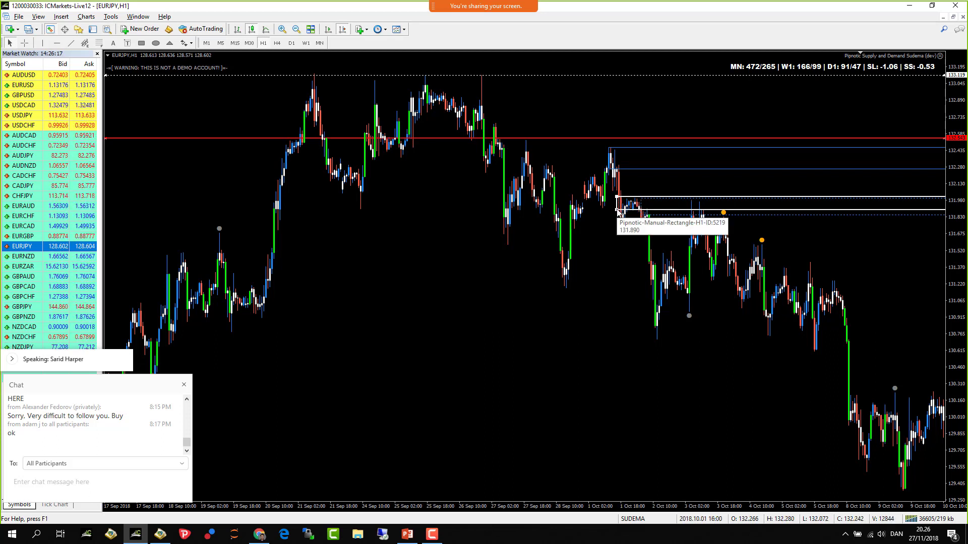
key(Delete)
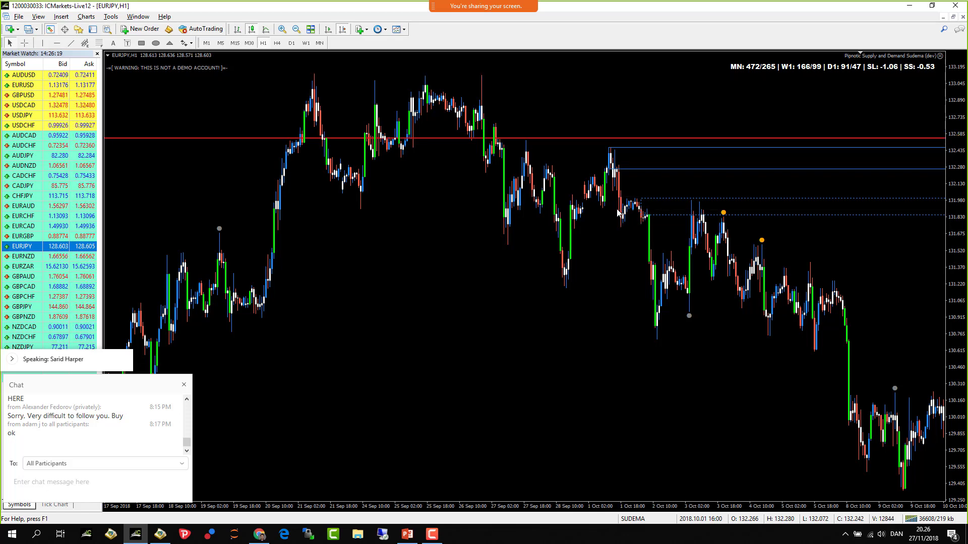
- Zoom into the 8–18 October hourly candles and place a horizontal line at 129.194
scroll(595, 305, down, 10)
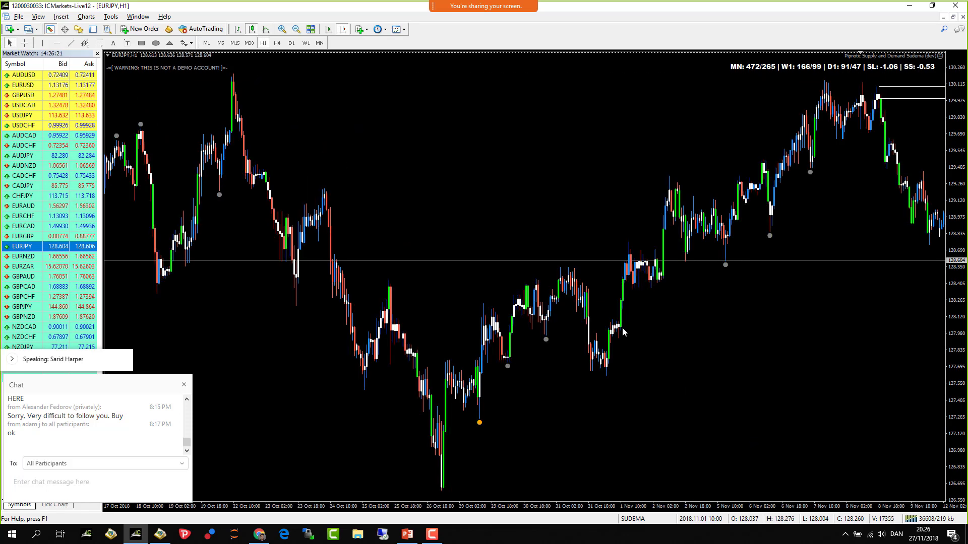
scroll(619, 325, up, 5)
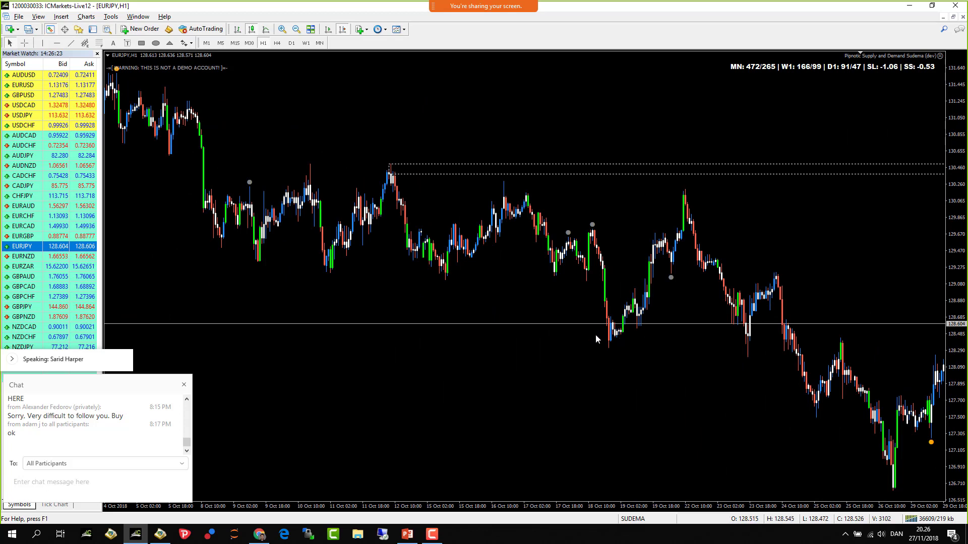
scroll(369, 286, down, 1)
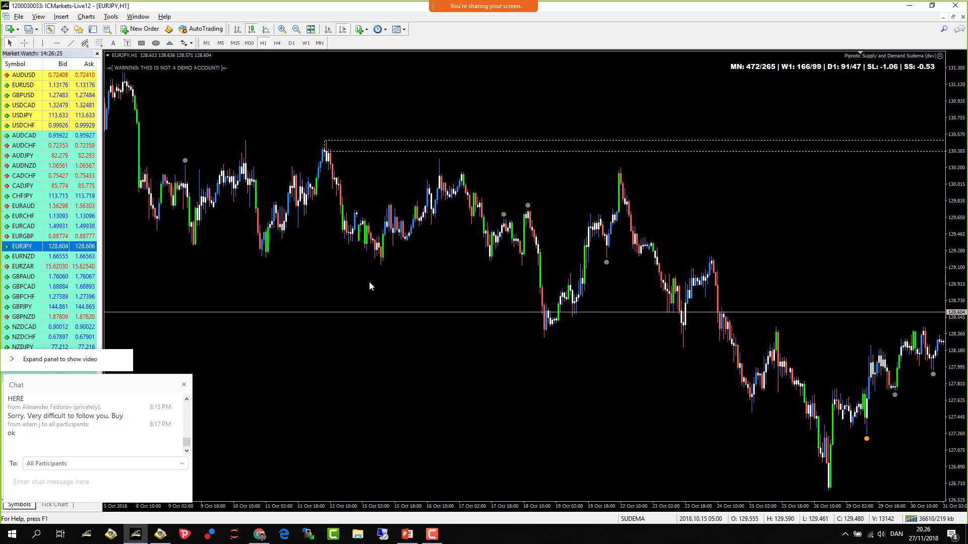
click(282, 29)
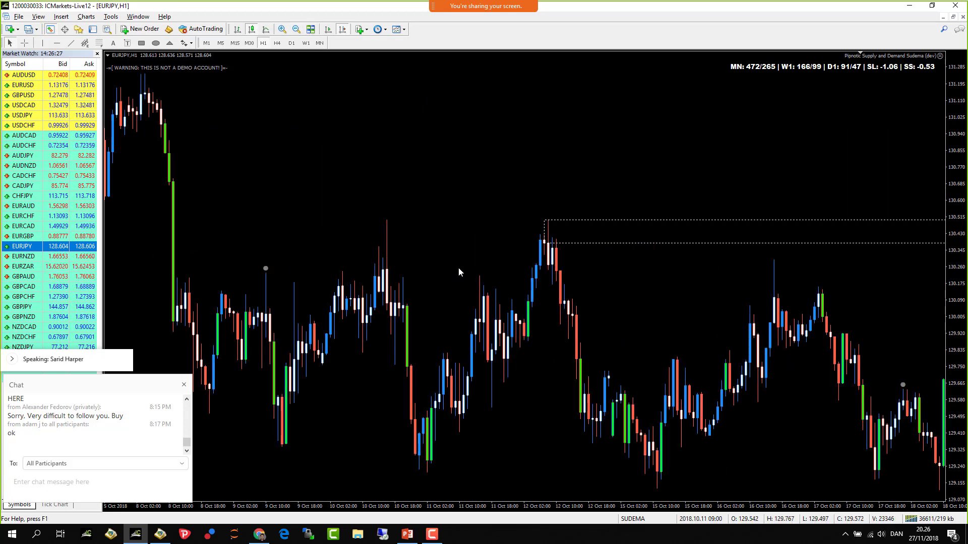
scroll(458, 267, up, 1)
scroll(473, 317, down, 2)
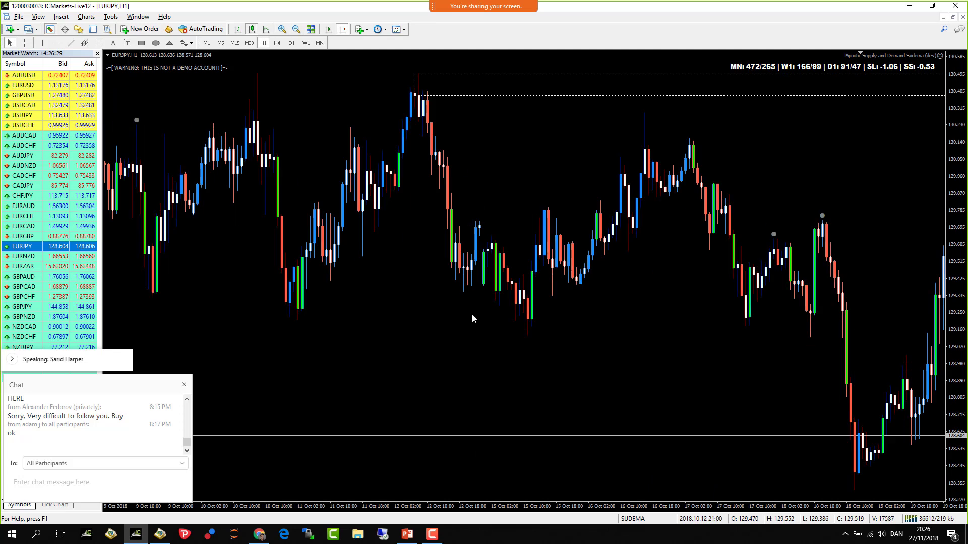
scroll(472, 318, up, 1)
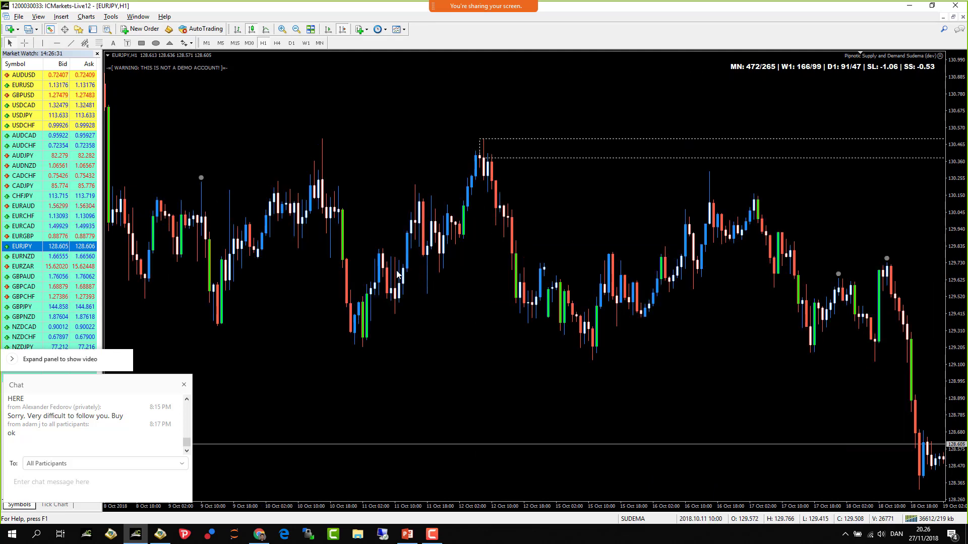
scroll(404, 269, up, 1)
scroll(441, 241, down, 1)
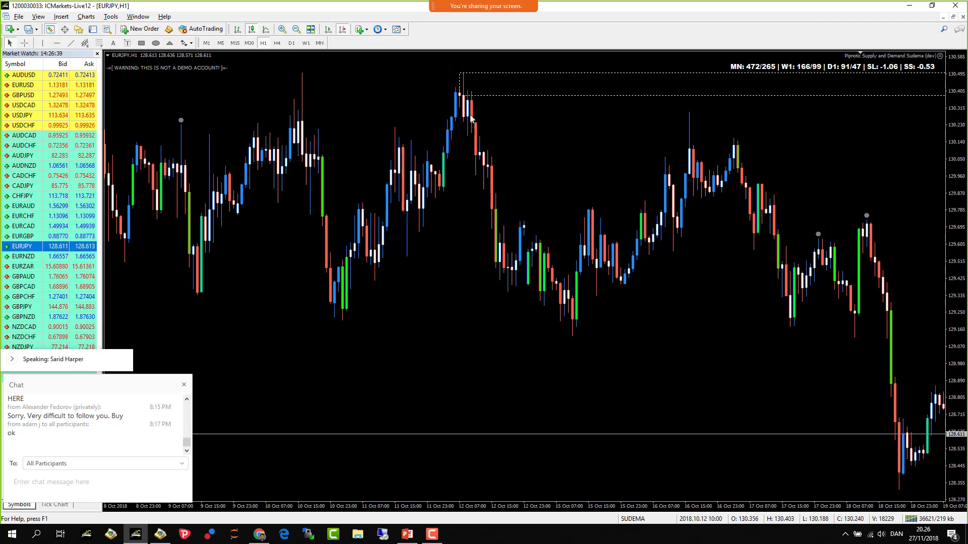
scroll(469, 232, up, 2)
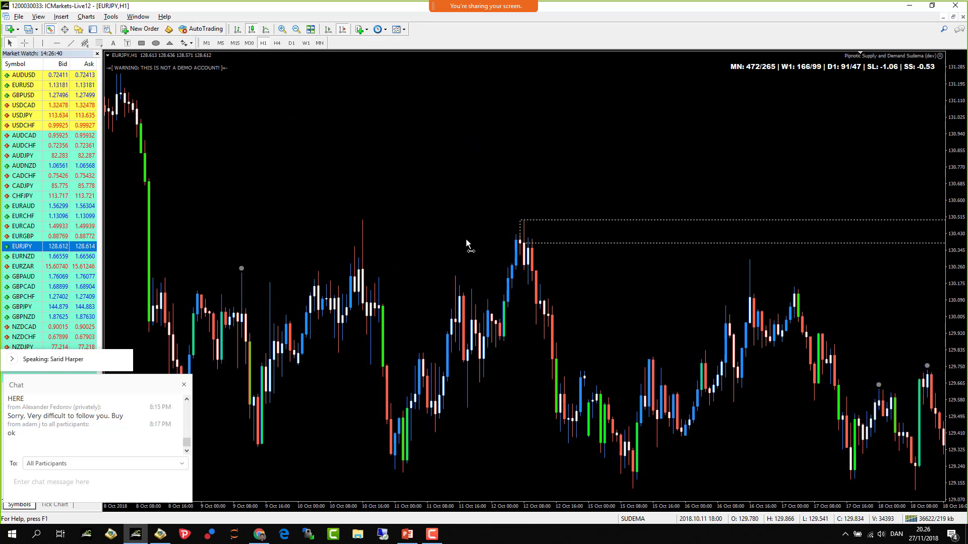
click(57, 43)
click(644, 475)
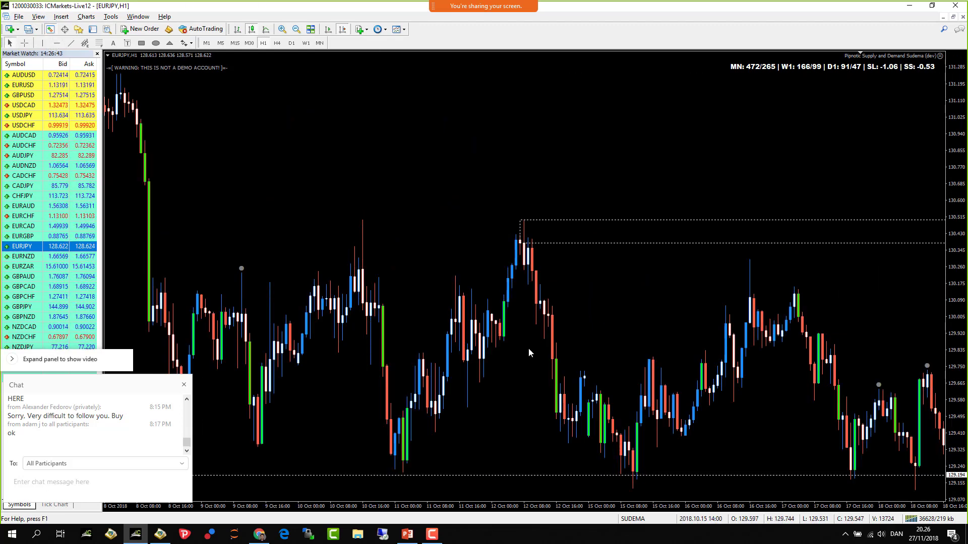
- Add a second horizontal line at 130.492 on the 12 October peak
click(57, 43)
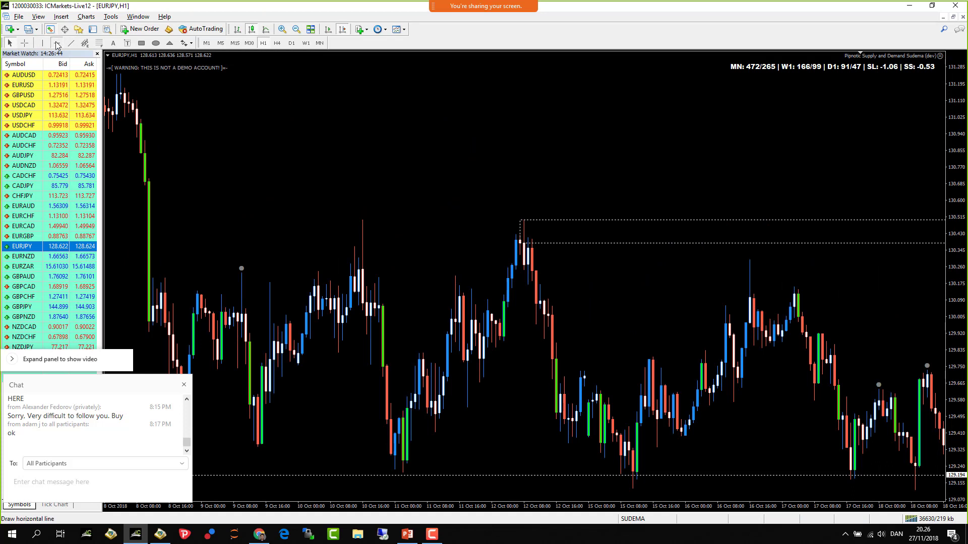
click(532, 221)
click(646, 208)
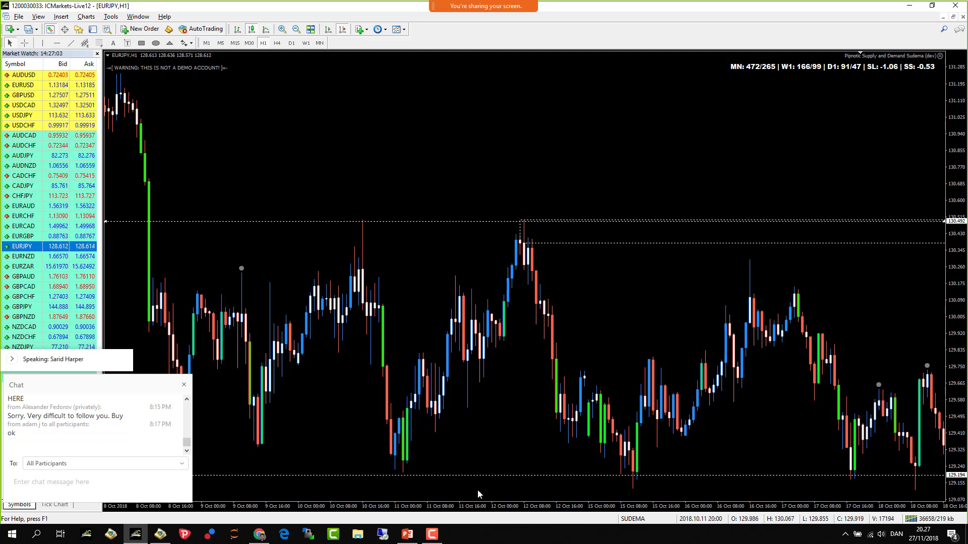
- Delete the 130.492 and 129.194 lines, then zoom out to view 19 October–13 November 2018
key(Delete)
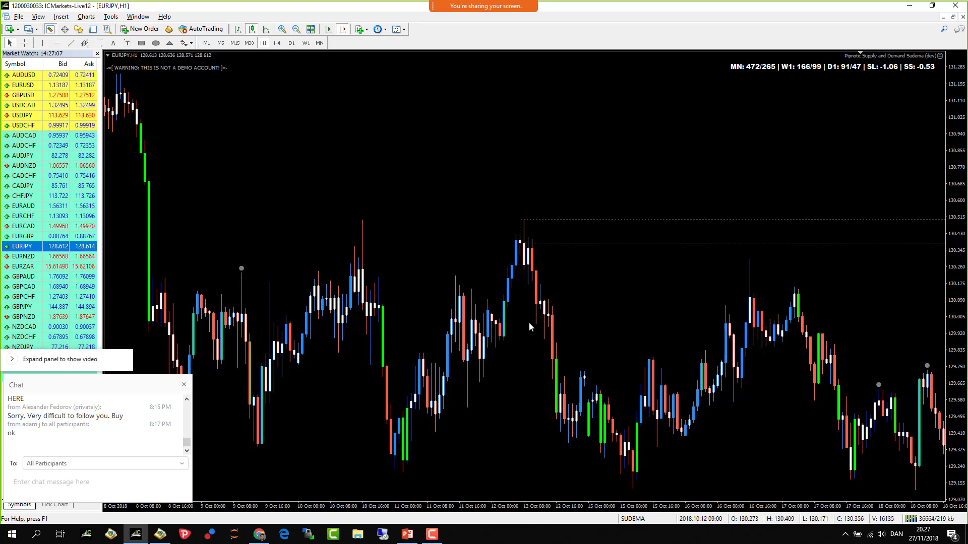
click(295, 31)
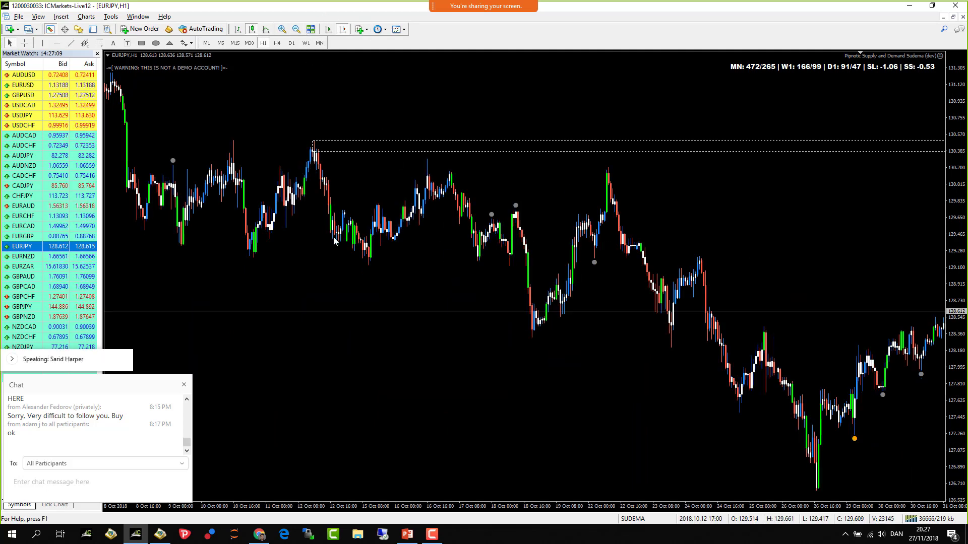
scroll(200, 186, down, 5)
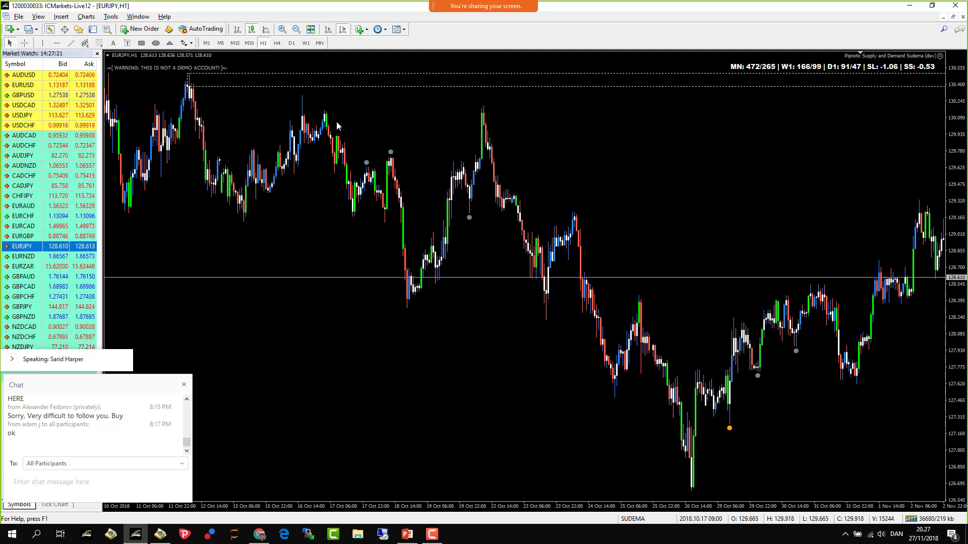
drag(337, 121, 387, 197)
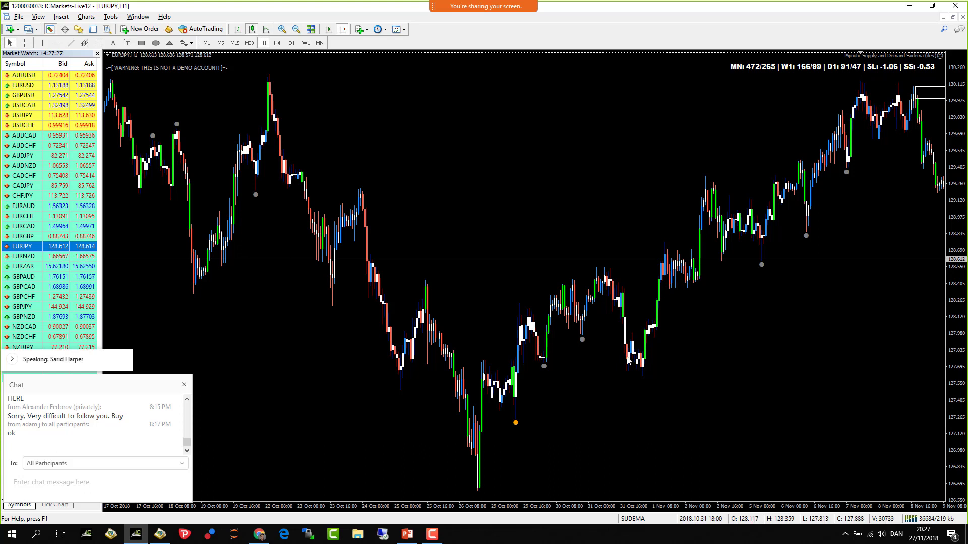
mouse_move(645, 358)
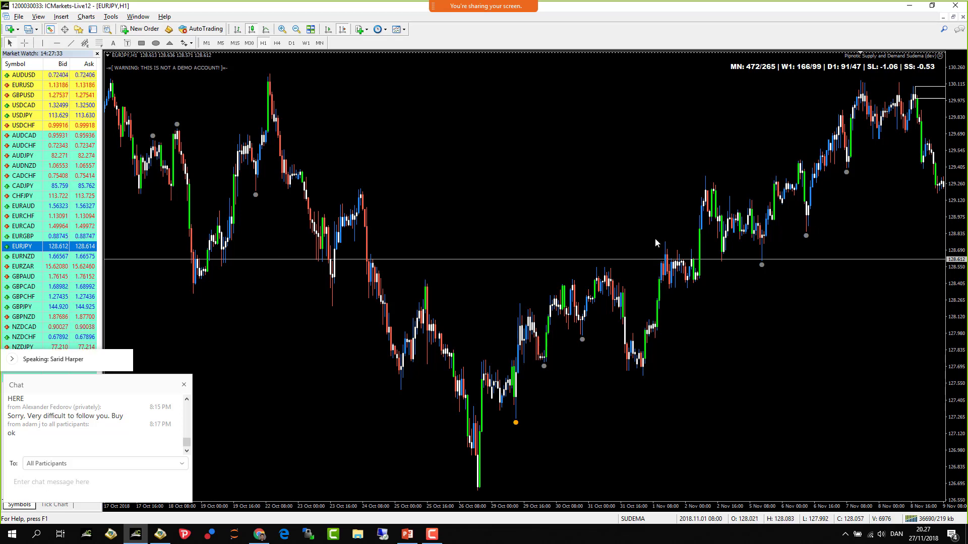
scroll(759, 353, down, 3)
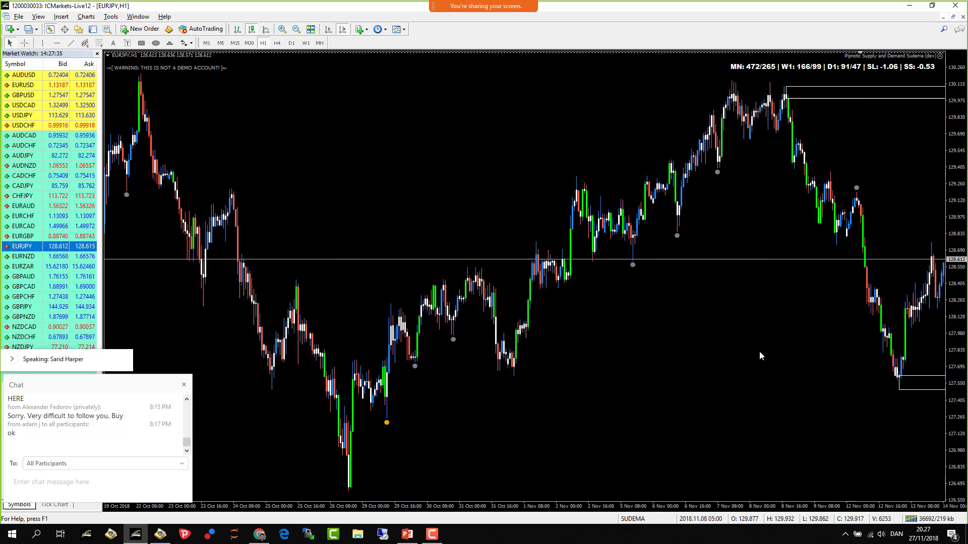
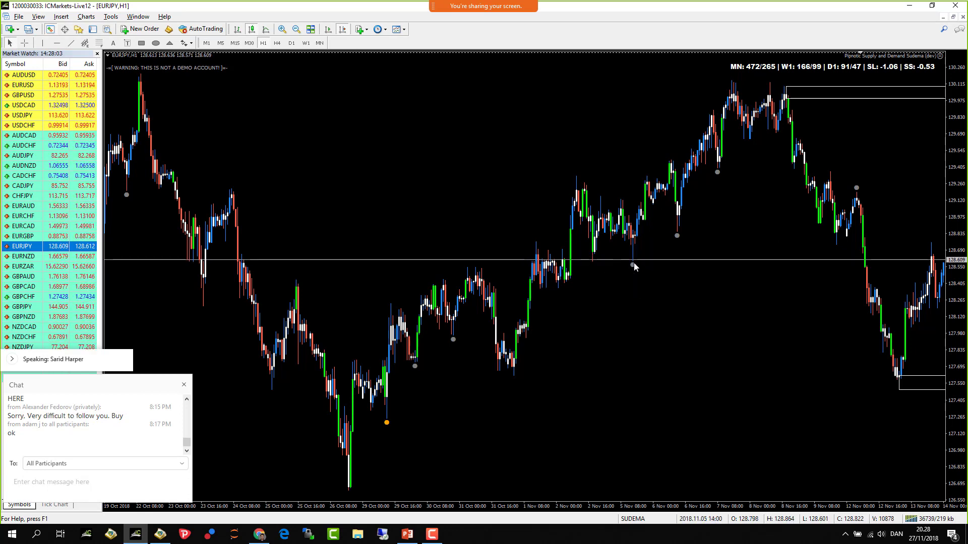
- Scroll the hourly EURJPY chart forward toward the latest candles
mouse_move(633, 262)
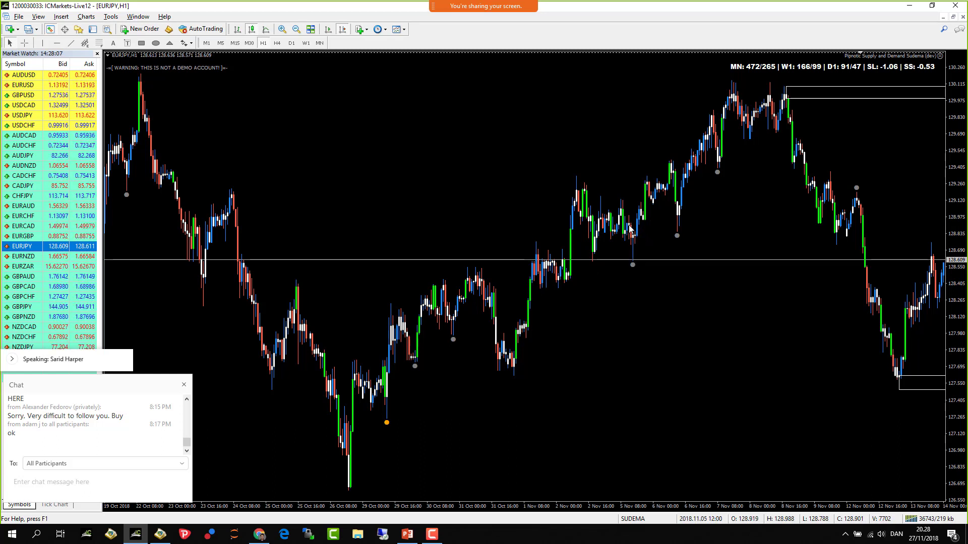
mouse_move(631, 239)
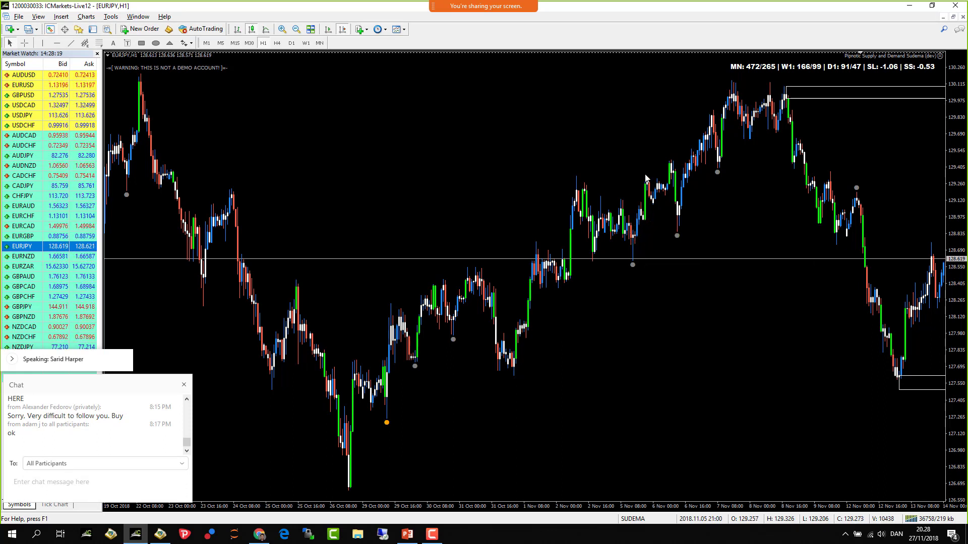
scroll(615, 240, down, 5)
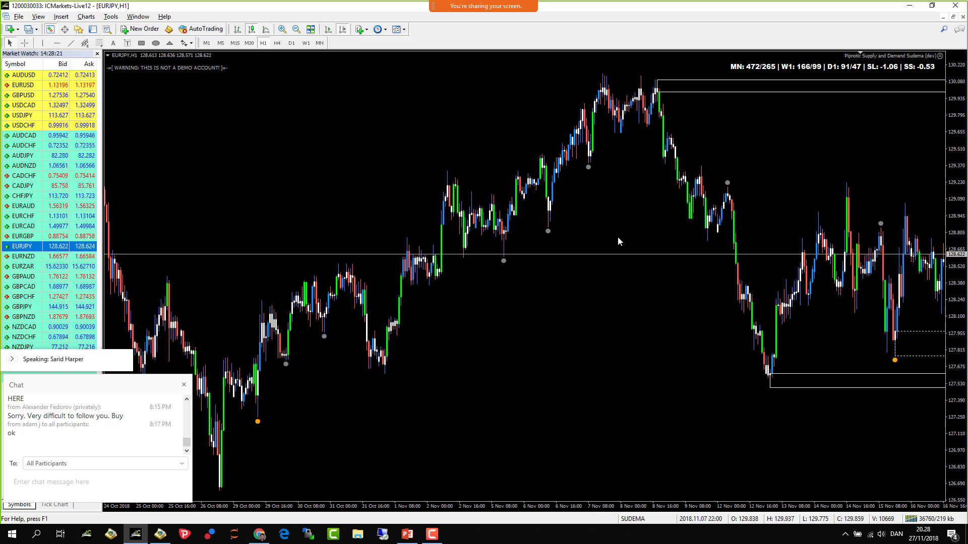
scroll(602, 224, down, 5)
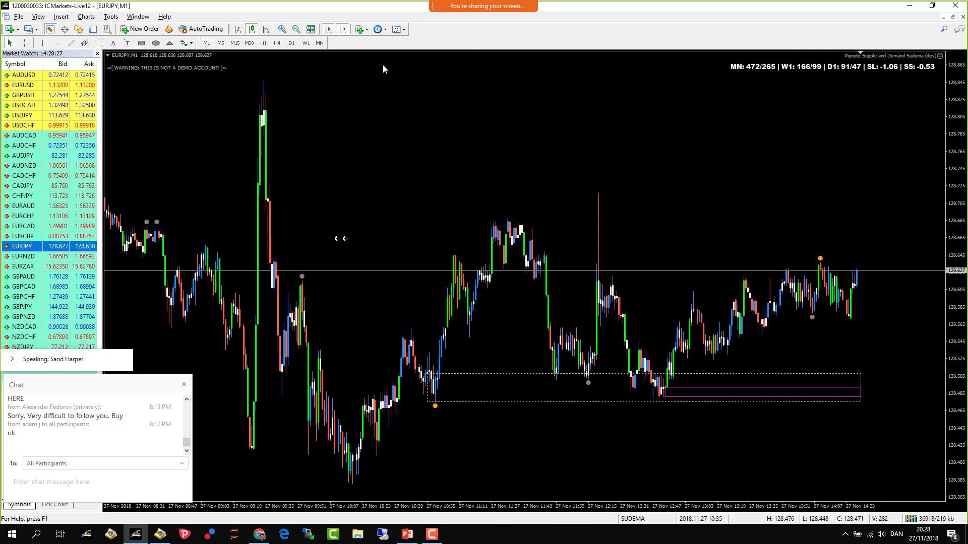
- Switch EURJPY to the M5 timeframe and zoom in on the candles
click(221, 43)
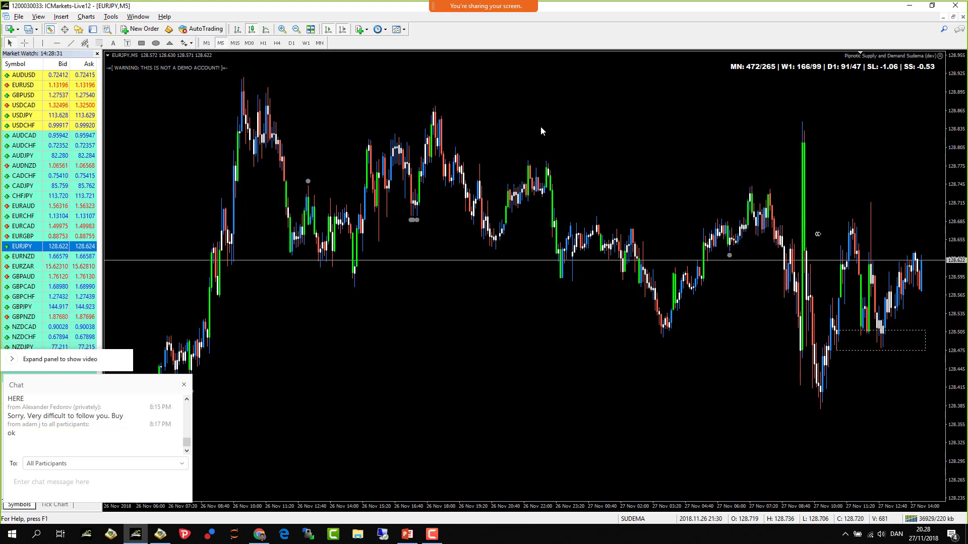
scroll(566, 134, down, 3)
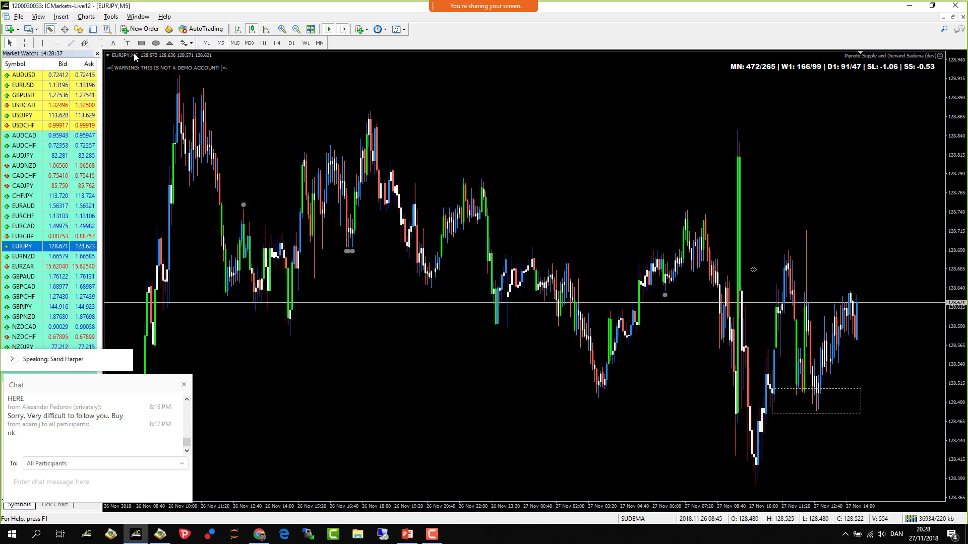
click(282, 29)
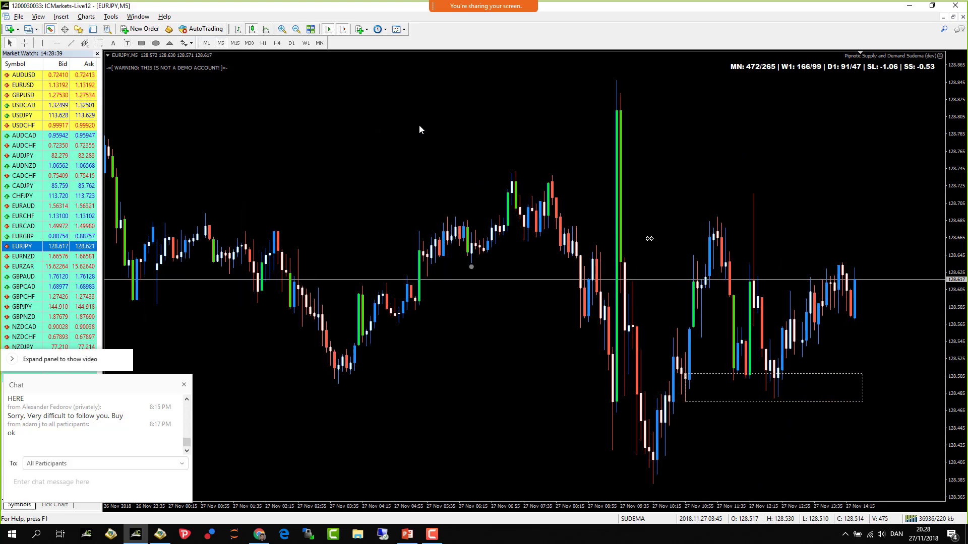
- Draw a horizontal price line at 128.714
scroll(497, 177, up, 5)
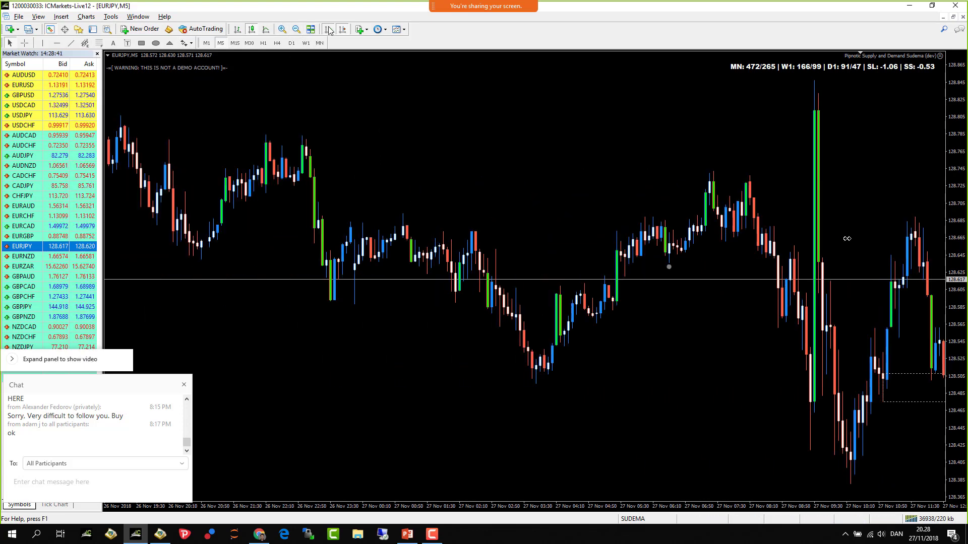
scroll(386, 134, up, 3)
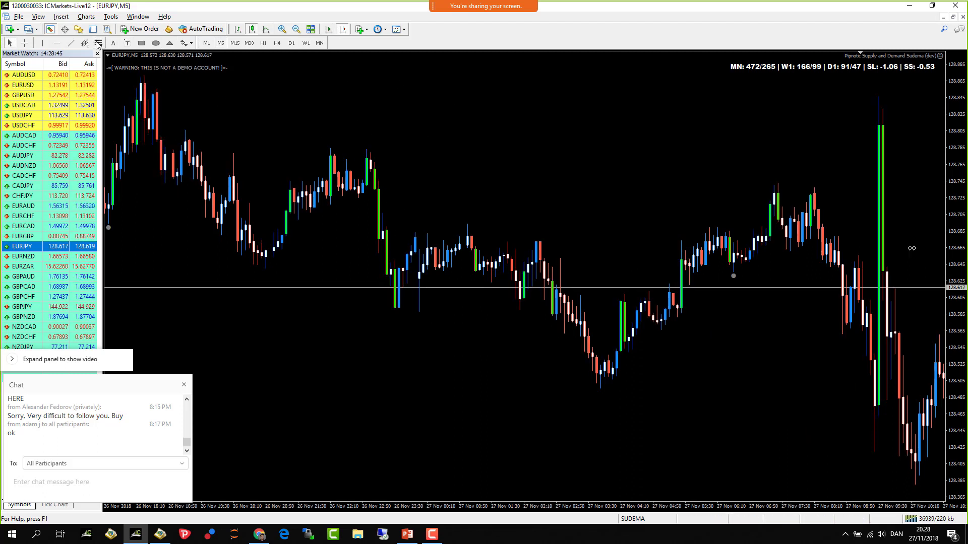
click(57, 42)
click(314, 206)
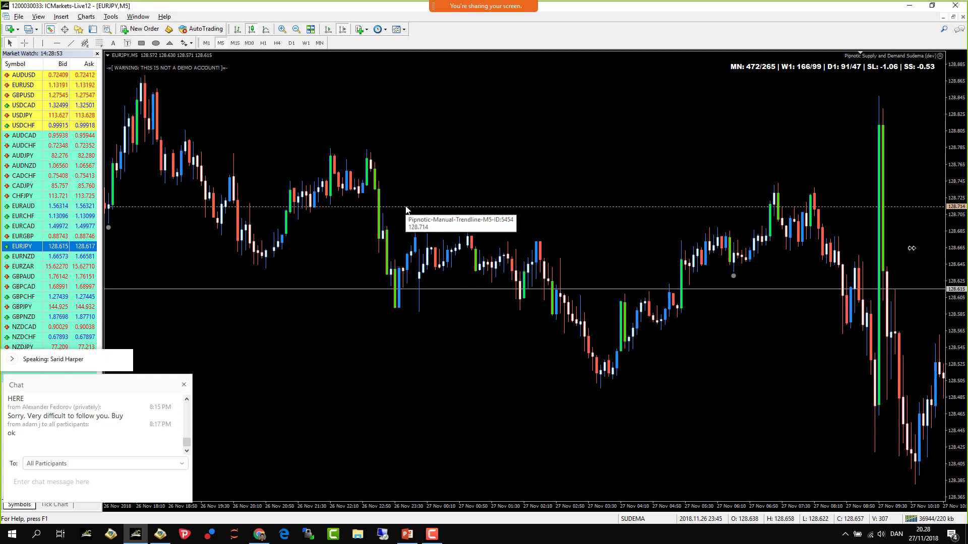
- Raise the horizontal line to about 128.745 and pan back to earlier bars
drag(401, 209, 388, 186)
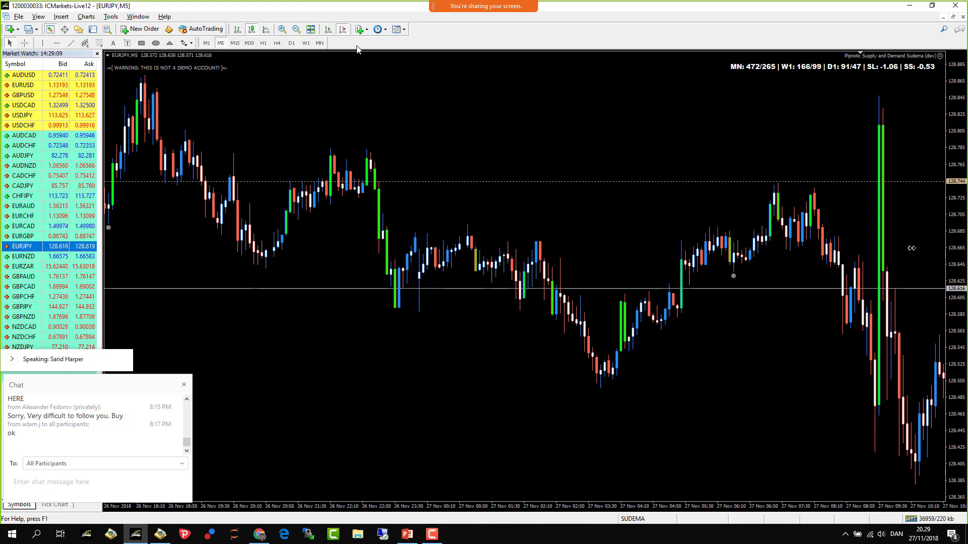
click(296, 29)
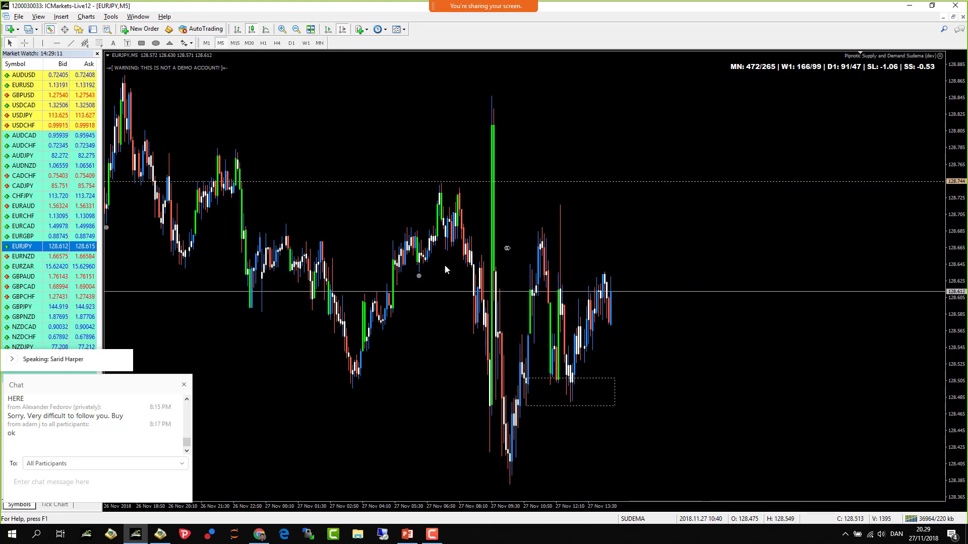
scroll(395, 281, up, 5)
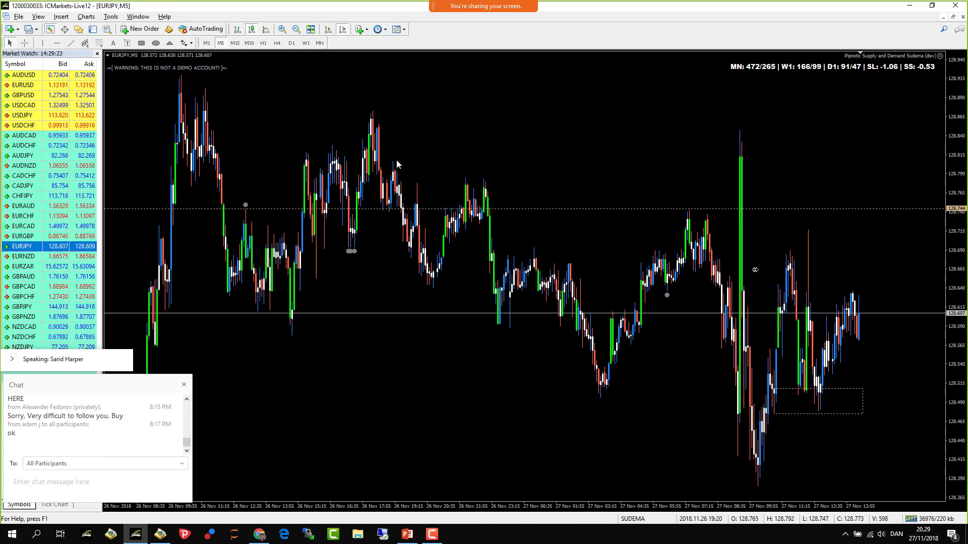
drag(390, 137, 445, 126)
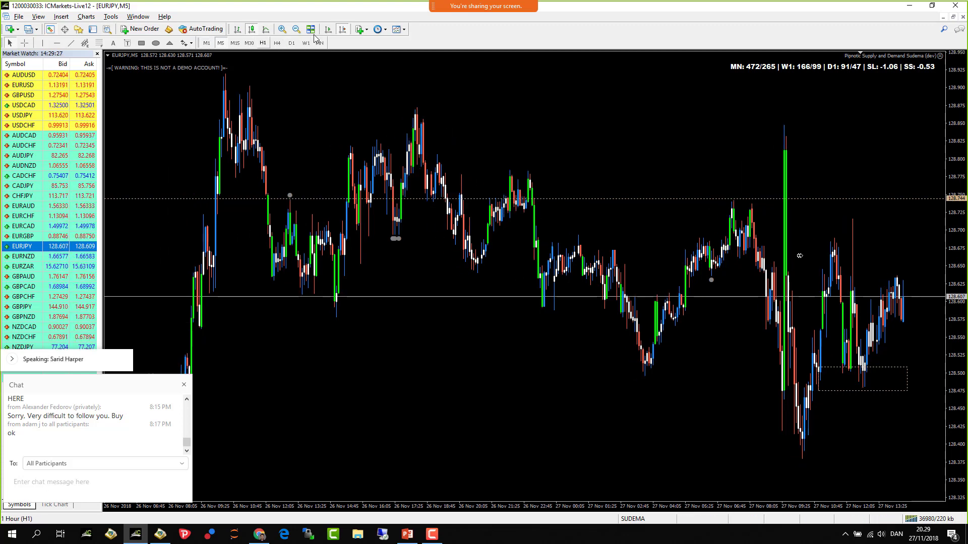
- Add a second horizontal line at 128.805, then zoom back out
click(282, 28)
scroll(420, 117, down, 5)
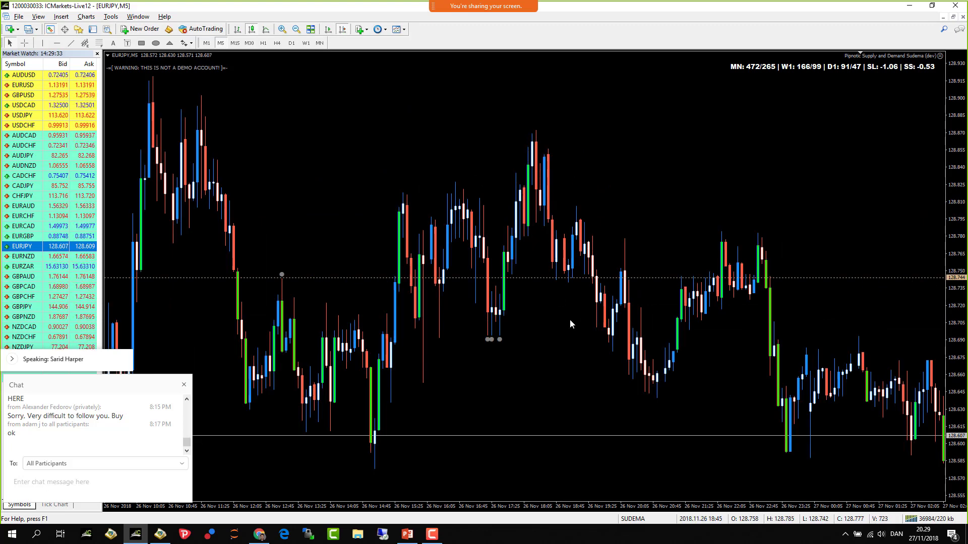
click(56, 43)
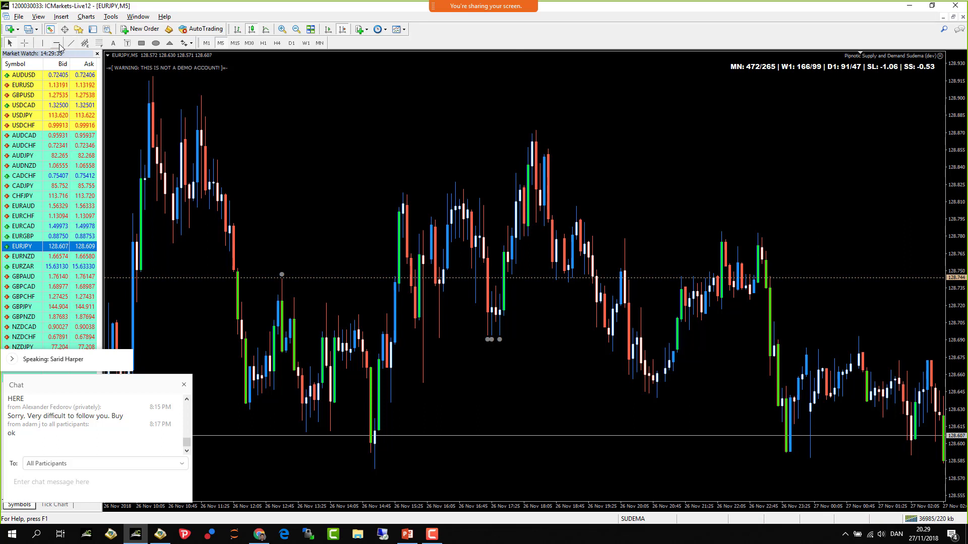
click(547, 207)
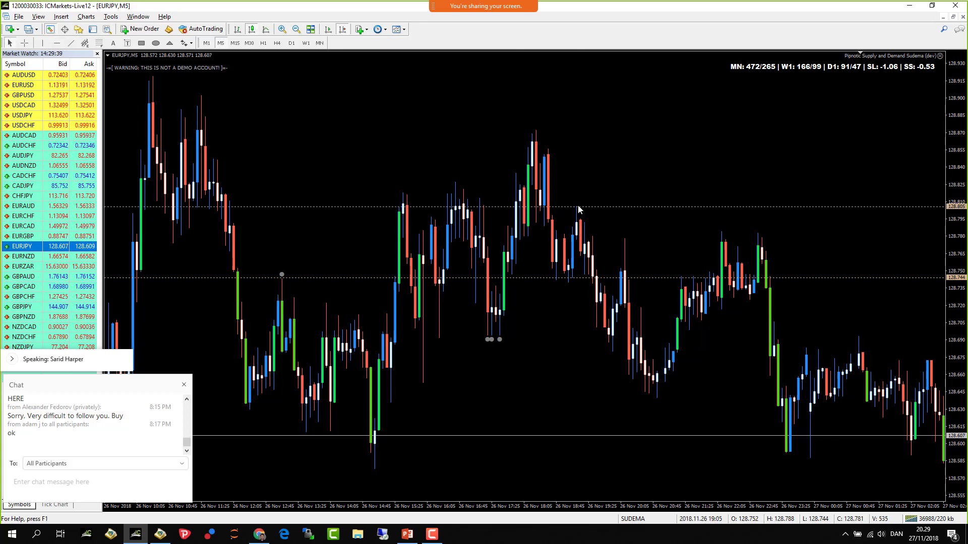
click(297, 29)
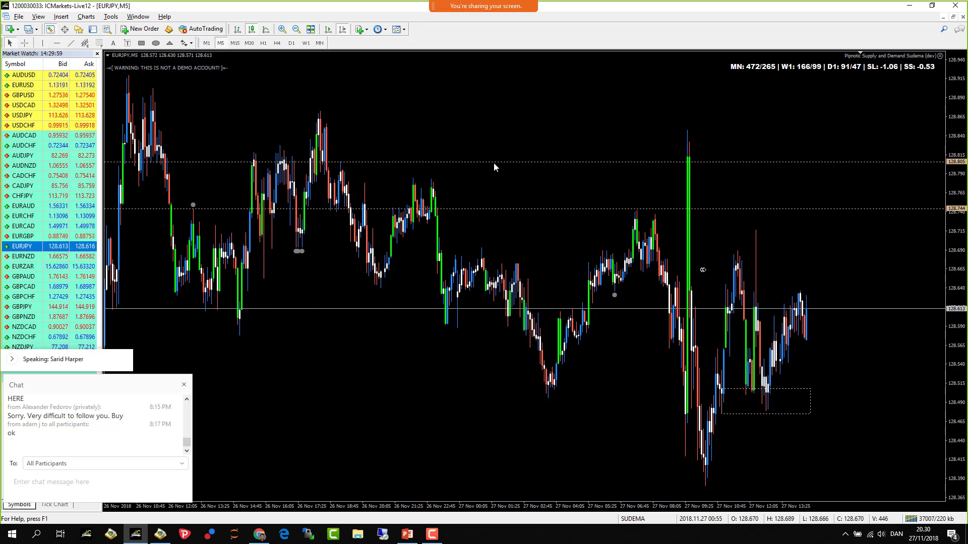
- Turn on annotation and draw magenta lines across the top of the chart
mouse_move(504, 6)
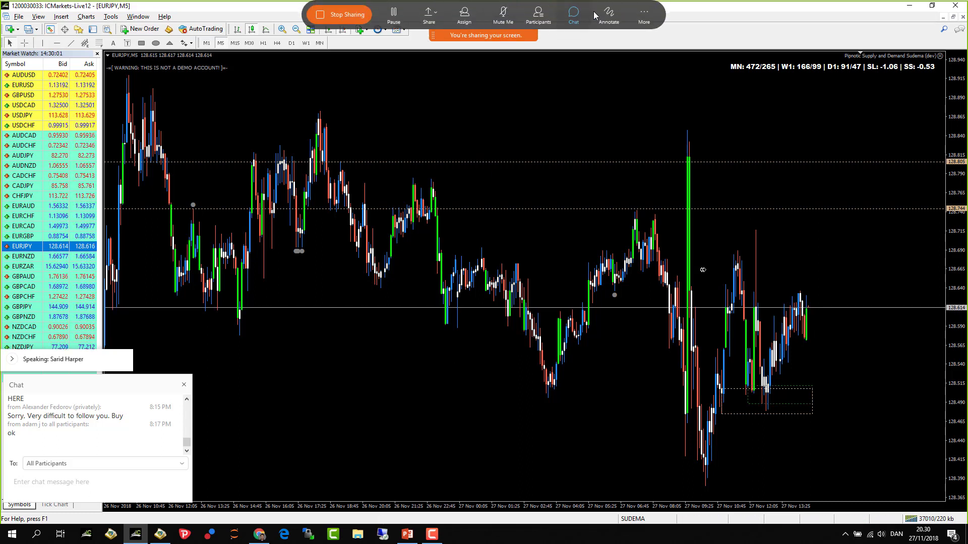
click(608, 15)
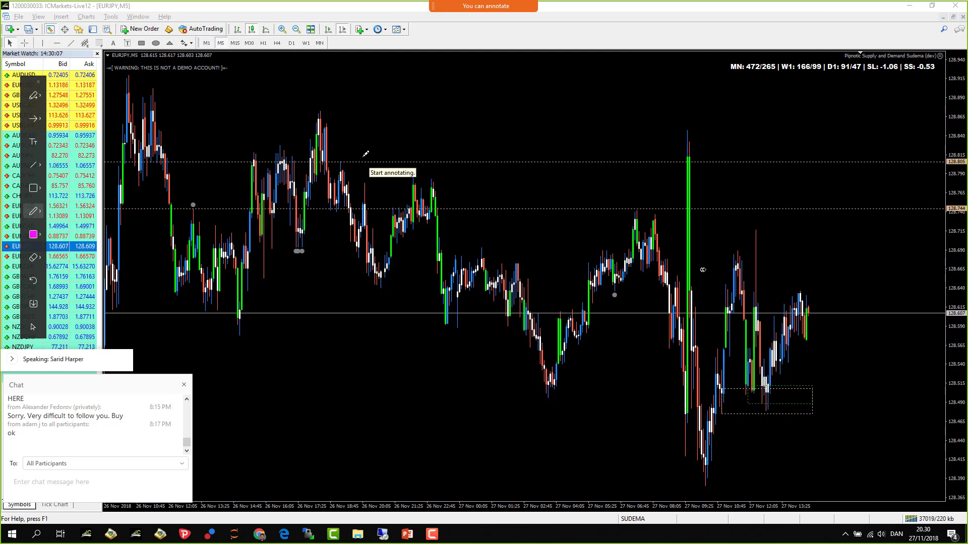
drag(345, 158, 552, 157)
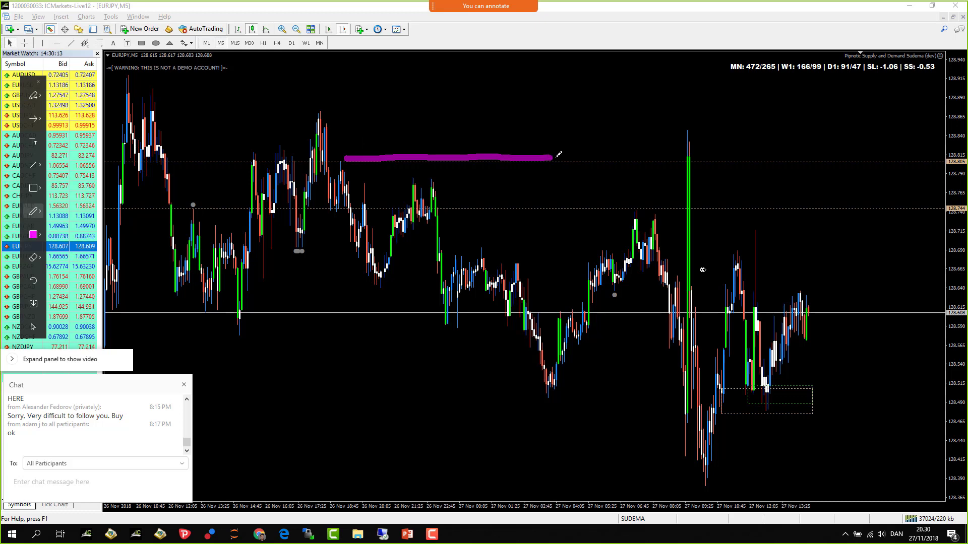
drag(555, 157, 734, 157)
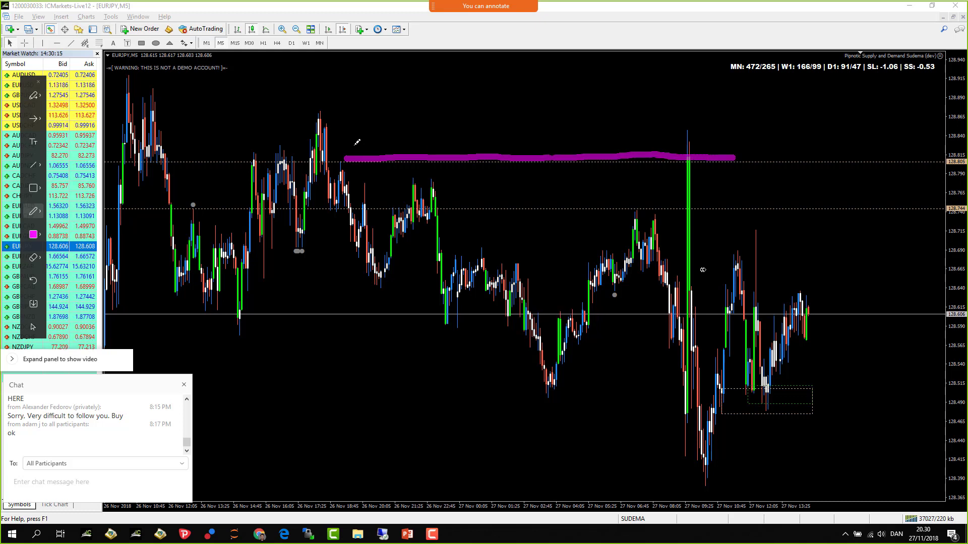
mouse_move(343, 146)
mouse_down()
mouse_move(729, 141)
mouse_move(576, 127)
mouse_move(347, 130)
mouse_move(735, 115)
mouse_move(509, 102)
mouse_move(339, 106)
mouse_up()
- Write 'Yum!' beside the lines and draw a fork shape beneath them
drag(764, 108, 877, 130)
drag(898, 91, 903, 114)
drag(899, 139, 900, 144)
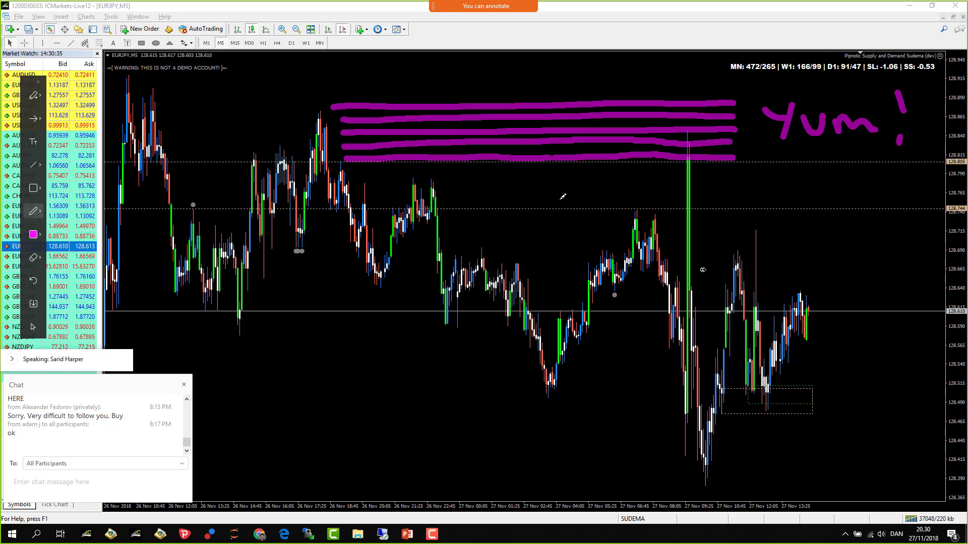
mouse_move(520, 173)
mouse_down()
mouse_move(535, 191)
mouse_move(571, 167)
mouse_move(548, 181)
mouse_move(550, 199)
mouse_up()
drag(553, 251, 550, 269)
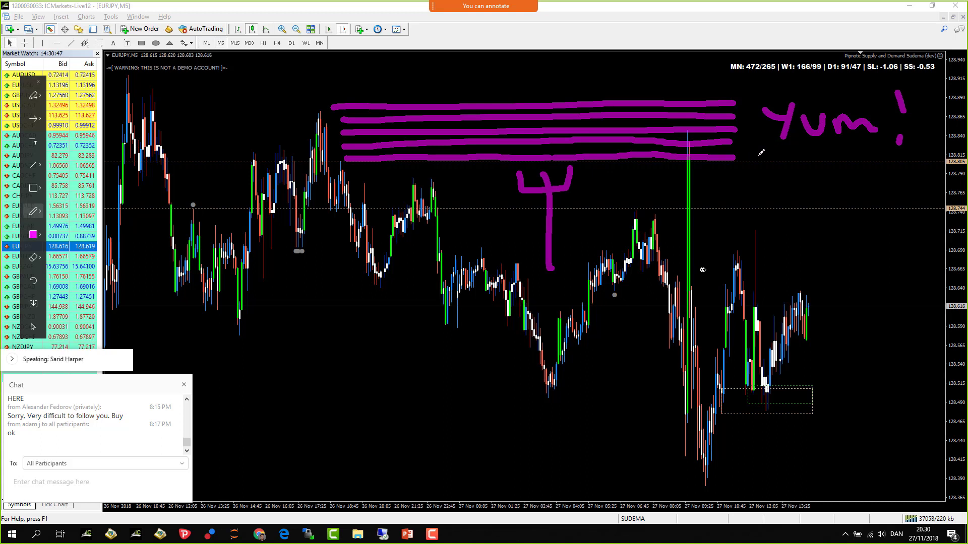
click(752, 156)
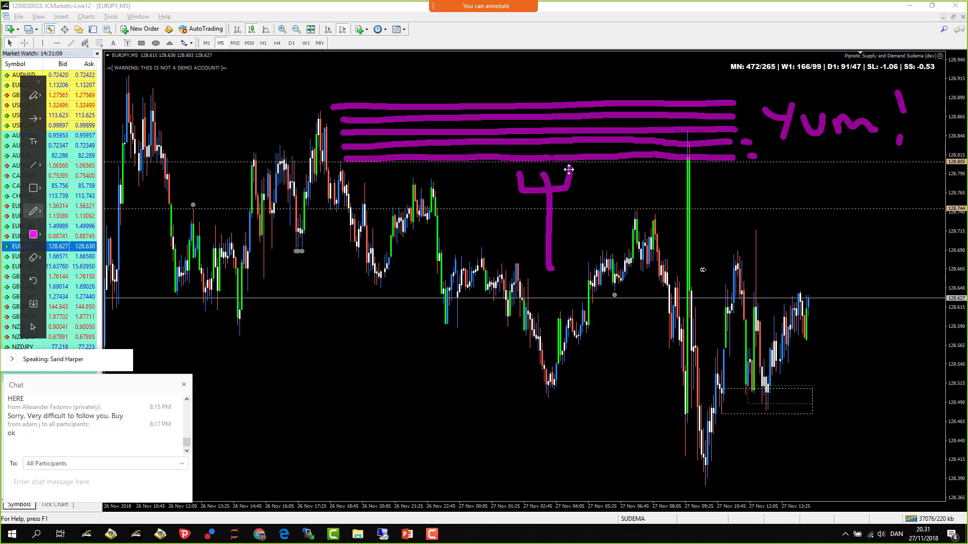
- Touch up the fork, extending its stem and redrawing its cup edge
drag(545, 158, 546, 132)
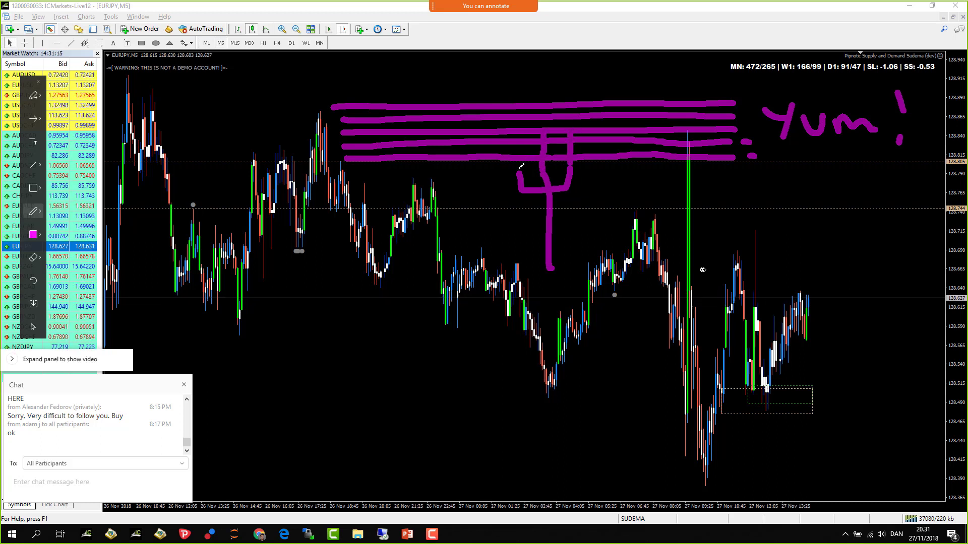
click(518, 173)
click(521, 165)
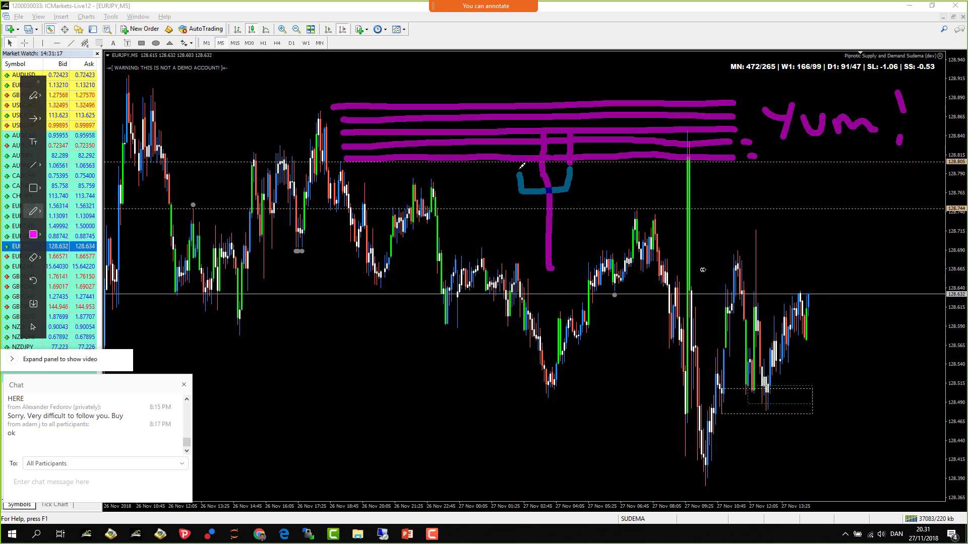
drag(523, 162, 516, 132)
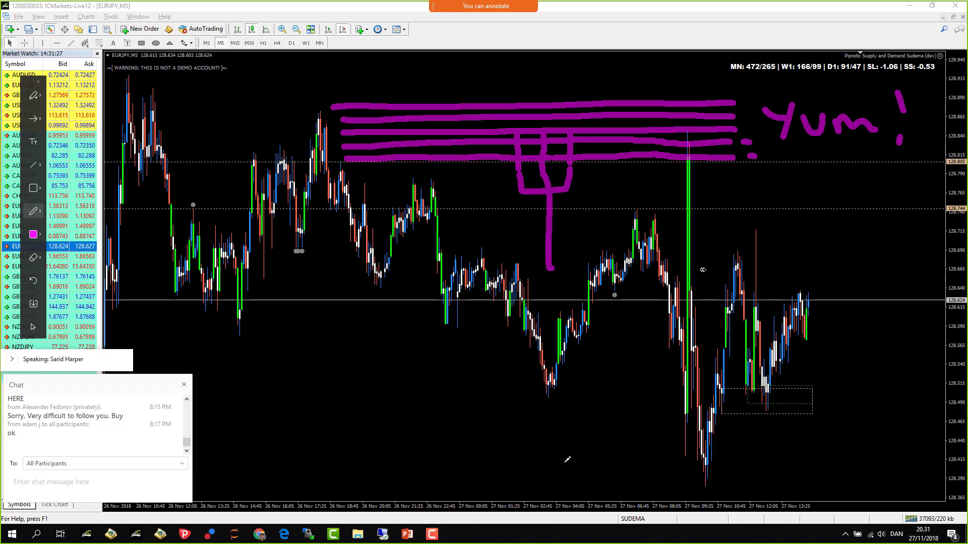
- Draw stacked lines under the chart's lowest candles near 128.41
drag(561, 463, 771, 456)
drag(575, 478, 778, 466)
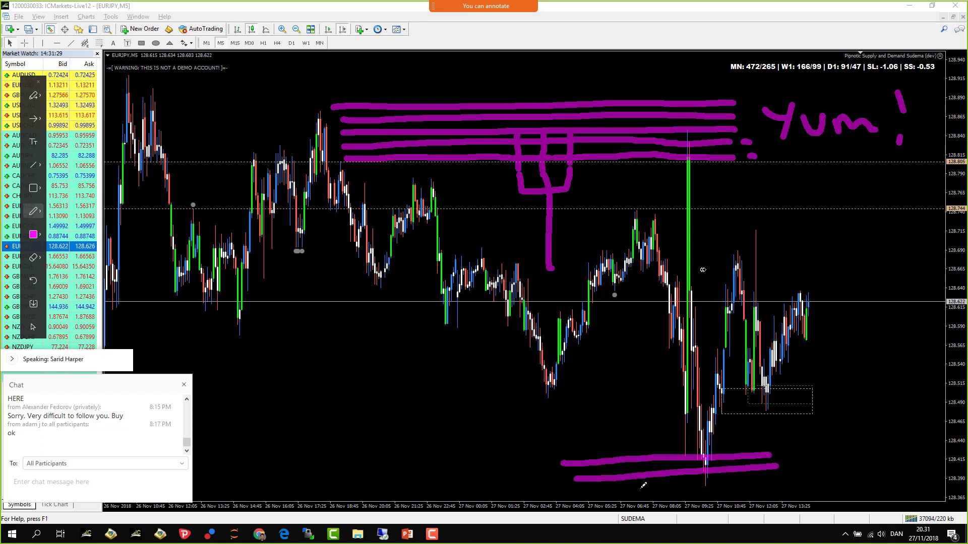
drag(640, 489, 746, 485)
mouse_move(645, 383)
mouse_down()
mouse_move(646, 441)
mouse_move(619, 437)
mouse_move(677, 420)
mouse_move(674, 448)
mouse_up()
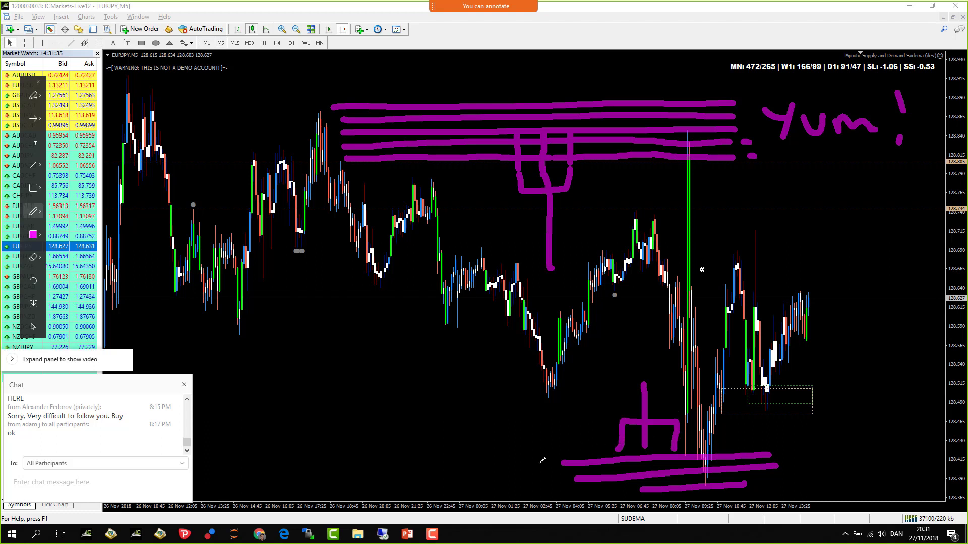
- Add short dashes by the lower lines, a box below the candles and a V stroke
mouse_move(536, 463)
mouse_down()
mouse_move(598, 493)
mouse_move(631, 491)
mouse_up()
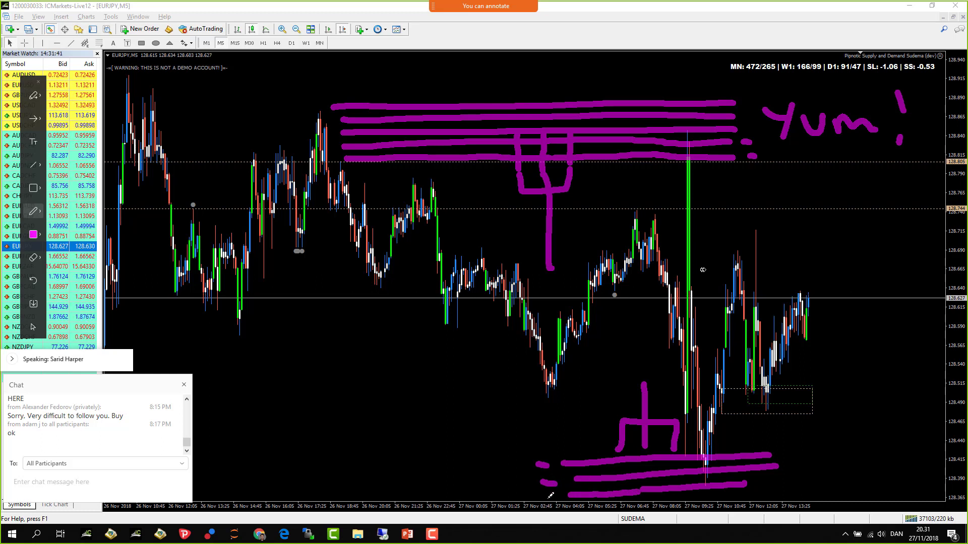
drag(548, 493, 556, 495)
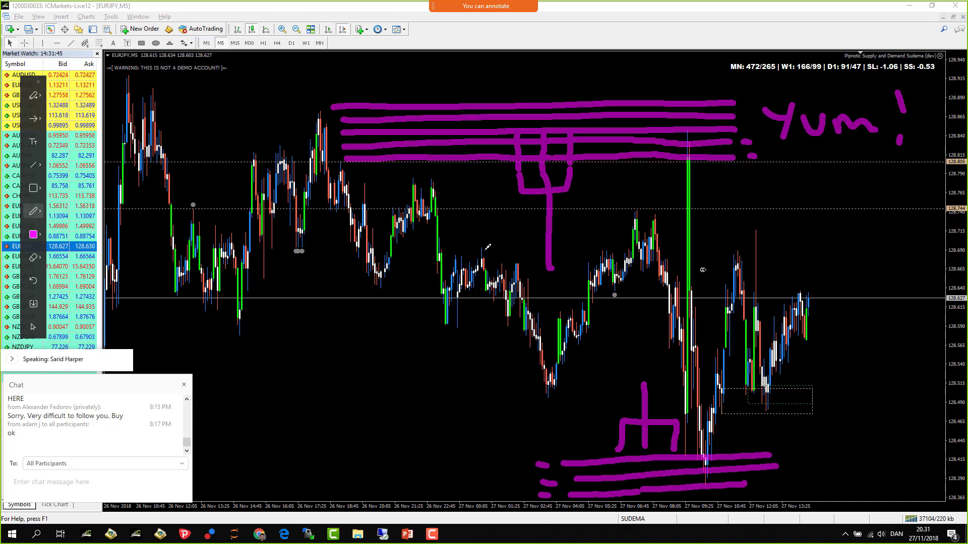
mouse_move(291, 336)
mouse_down()
mouse_move(404, 361)
mouse_move(310, 325)
mouse_move(286, 334)
mouse_move(297, 353)
mouse_move(356, 385)
mouse_move(391, 383)
mouse_move(399, 351)
mouse_up()
drag(438, 405, 447, 420)
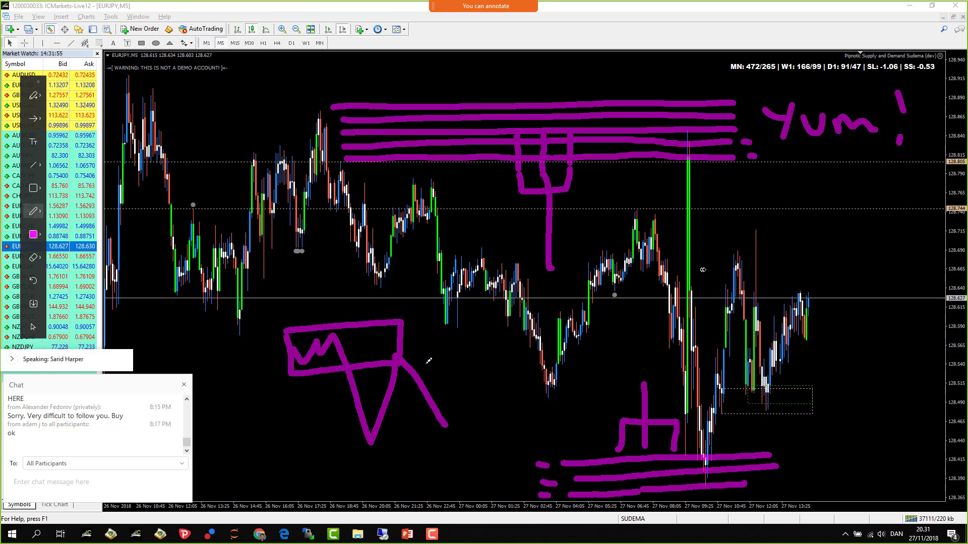
- Sketch a W inside a widened box, then clear all annotations and show EURJPY on H4
key(ctrl+z)
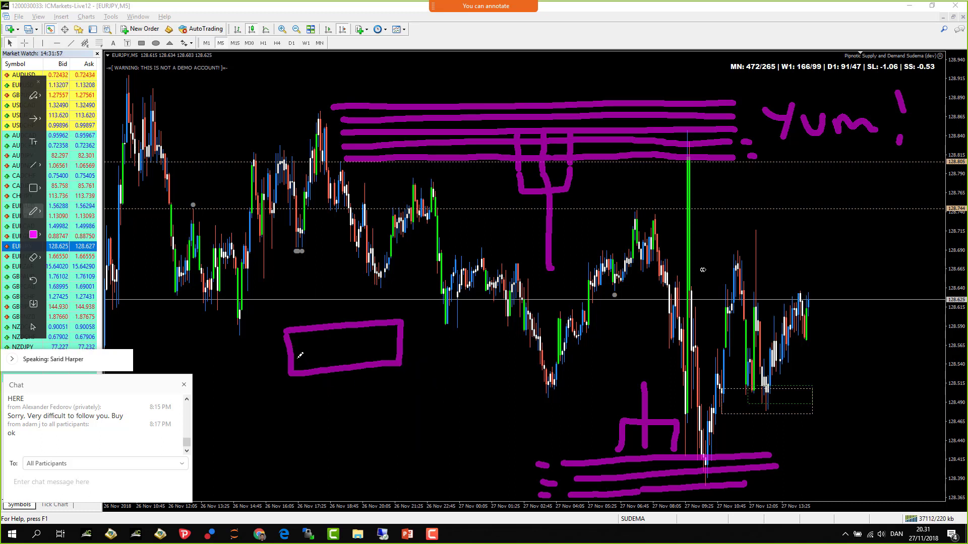
mouse_move(297, 349)
mouse_down()
mouse_move(302, 367)
mouse_move(368, 346)
mouse_move(394, 470)
mouse_move(423, 379)
mouse_move(452, 473)
mouse_up()
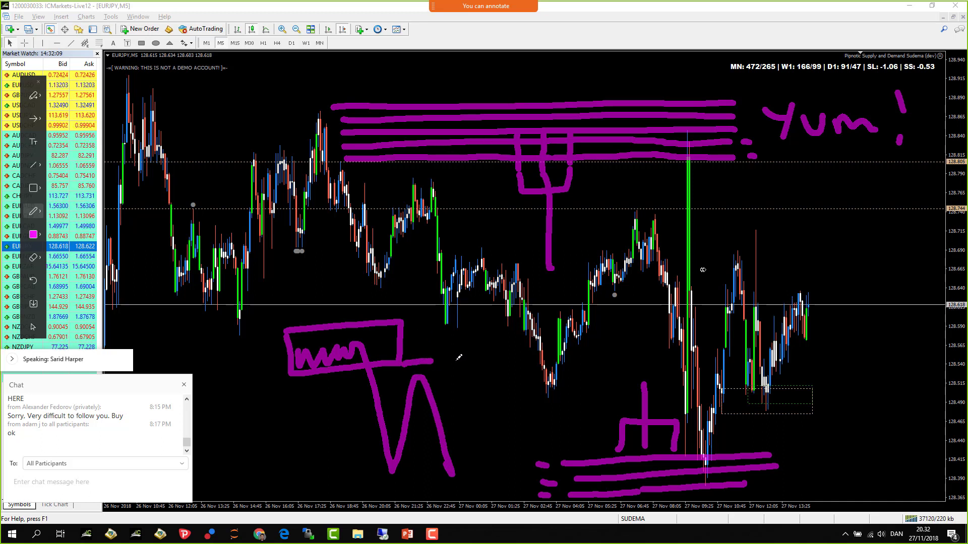
mouse_move(432, 360)
mouse_down()
mouse_move(534, 349)
mouse_move(483, 310)
mouse_move(393, 318)
mouse_up()
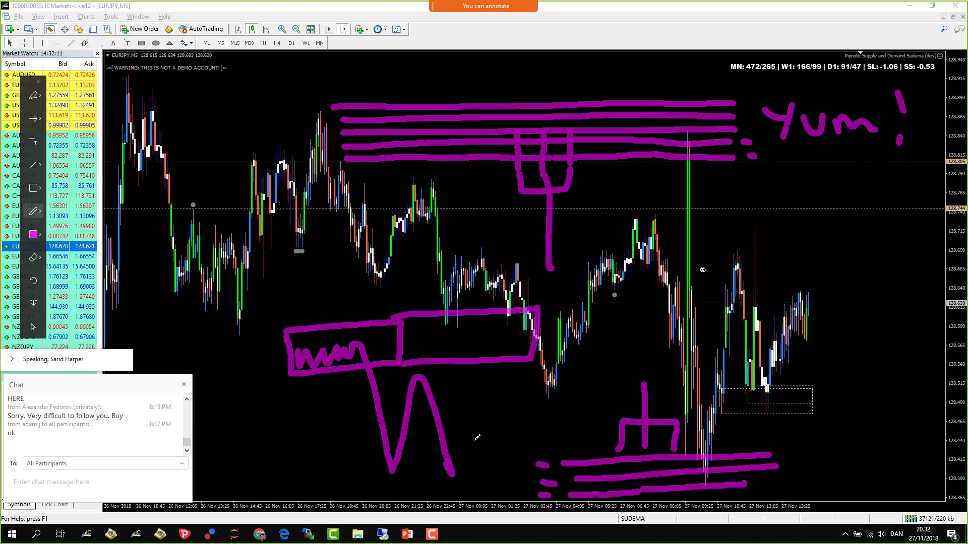
drag(460, 467, 483, 391)
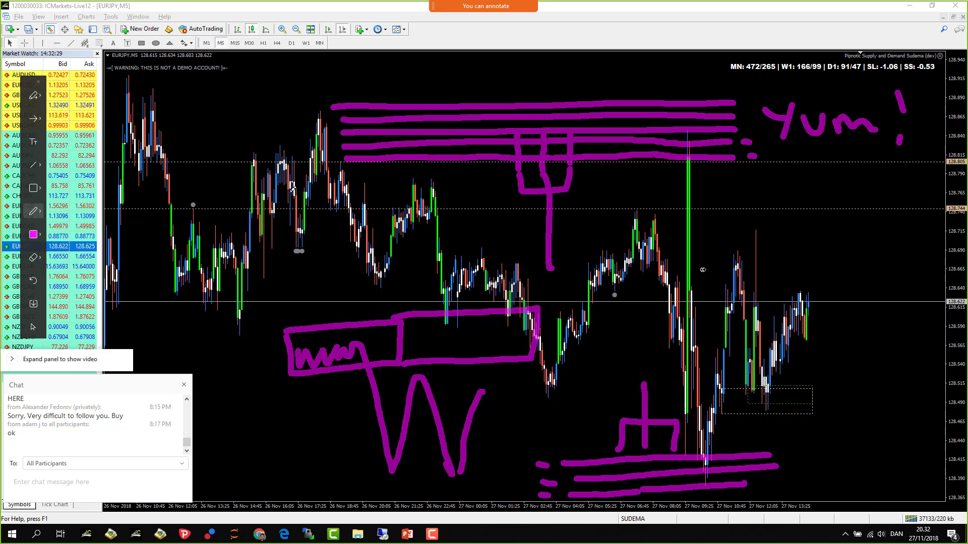
click(38, 81)
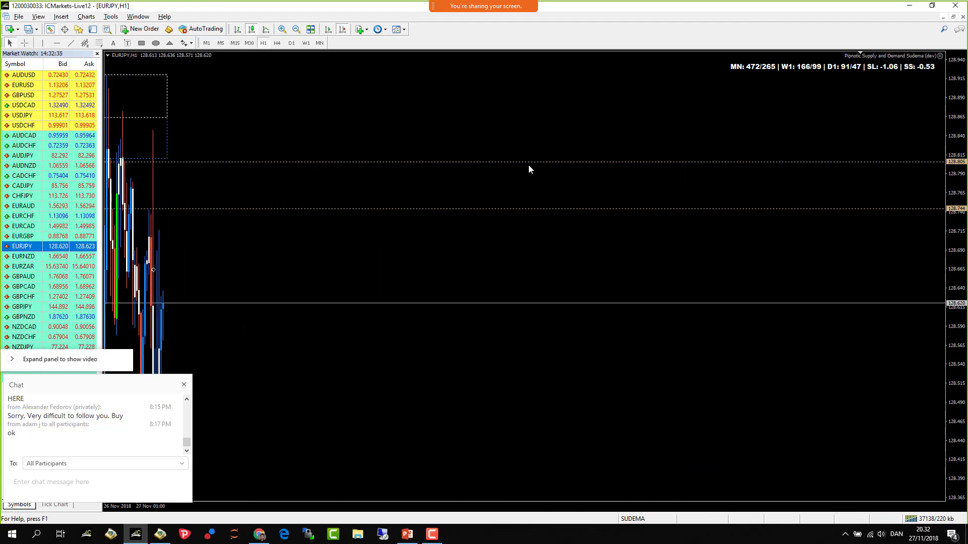
click(276, 44)
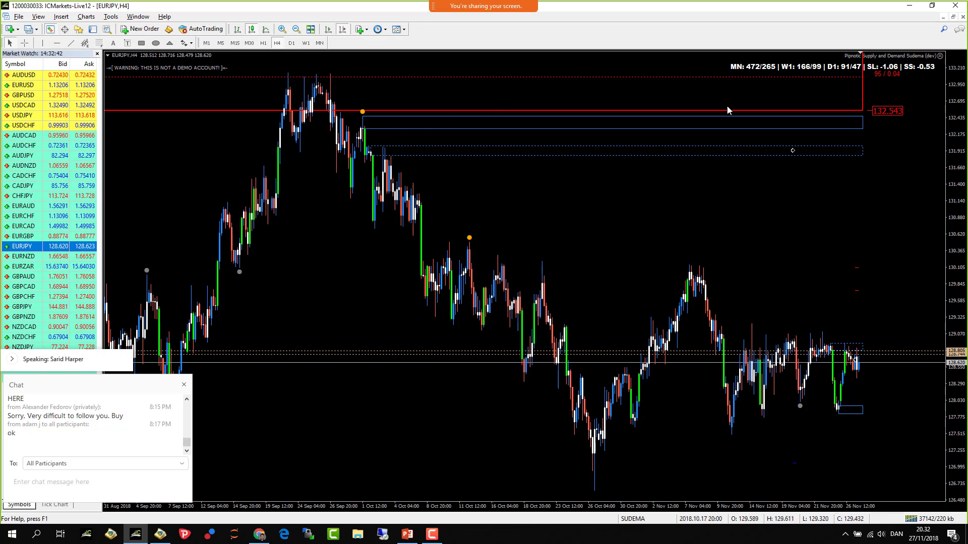
- Dismiss the measurement line and open the Terminal's Trade tab of pending orders with Ctrl+T
scroll(863, 112, up, 1)
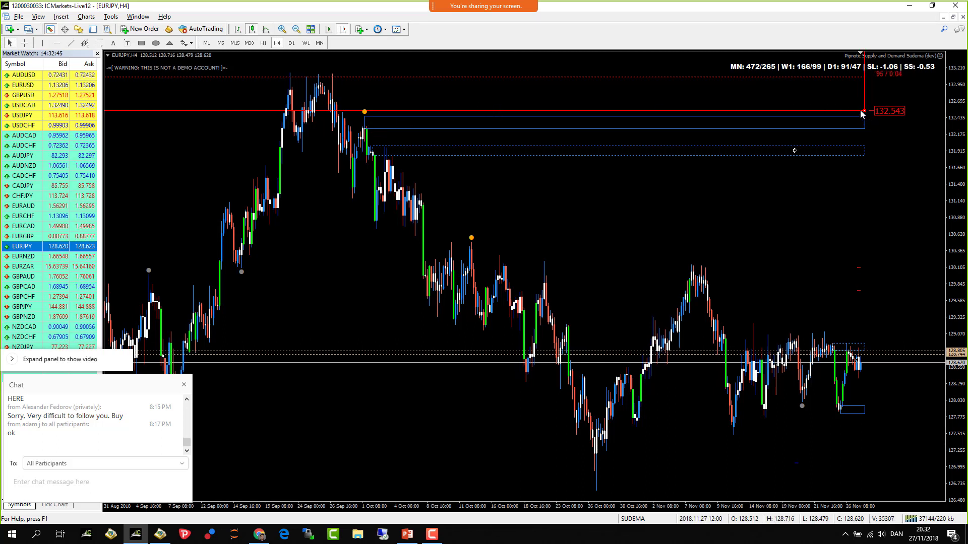
drag(861, 111, 860, 113)
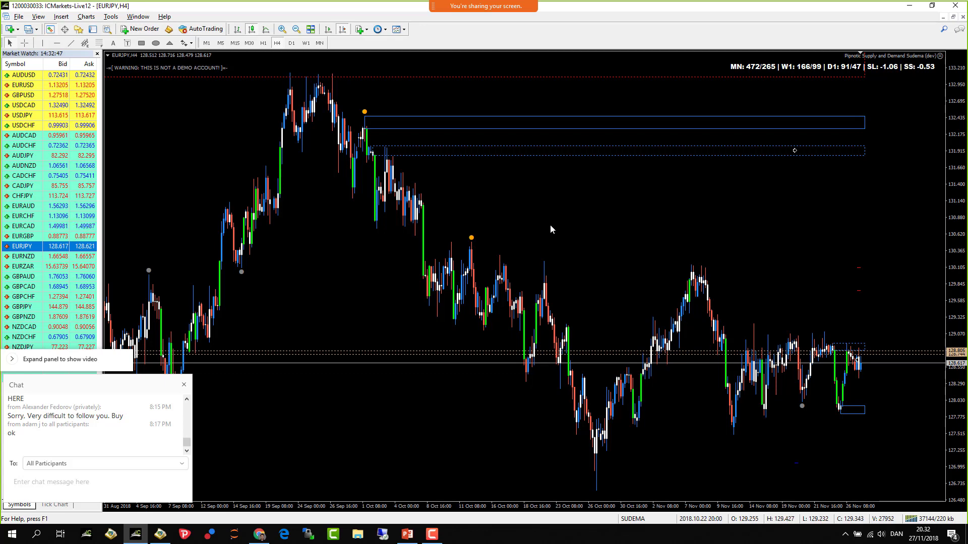
key(ctrl+t)
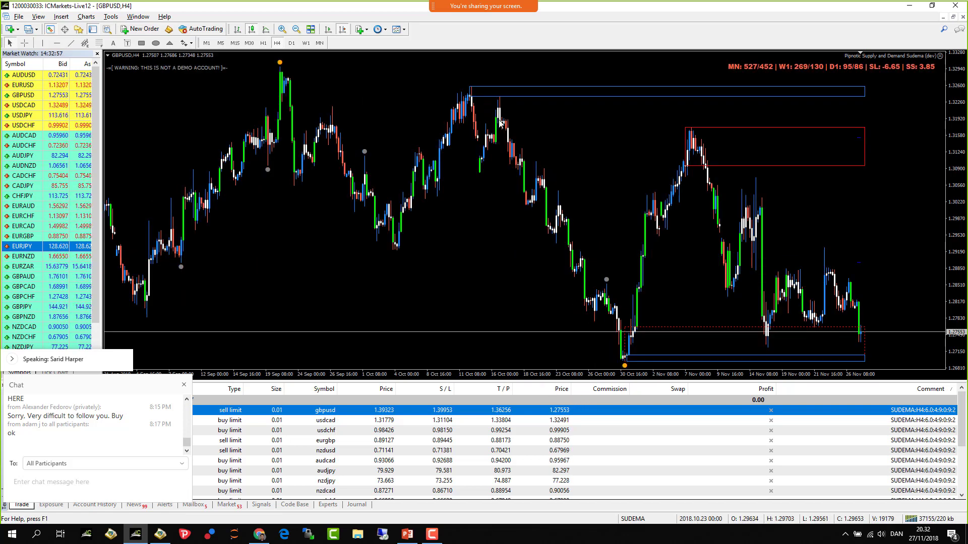
- Browse earlier GBPUSD history, then drag the usdcad pending order onto the chart
click(296, 29)
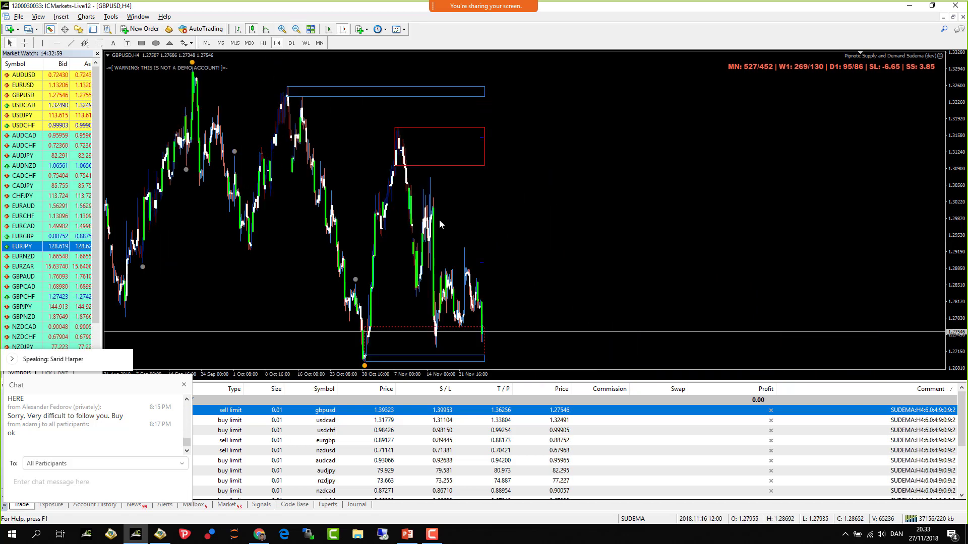
scroll(726, 216, left, 10)
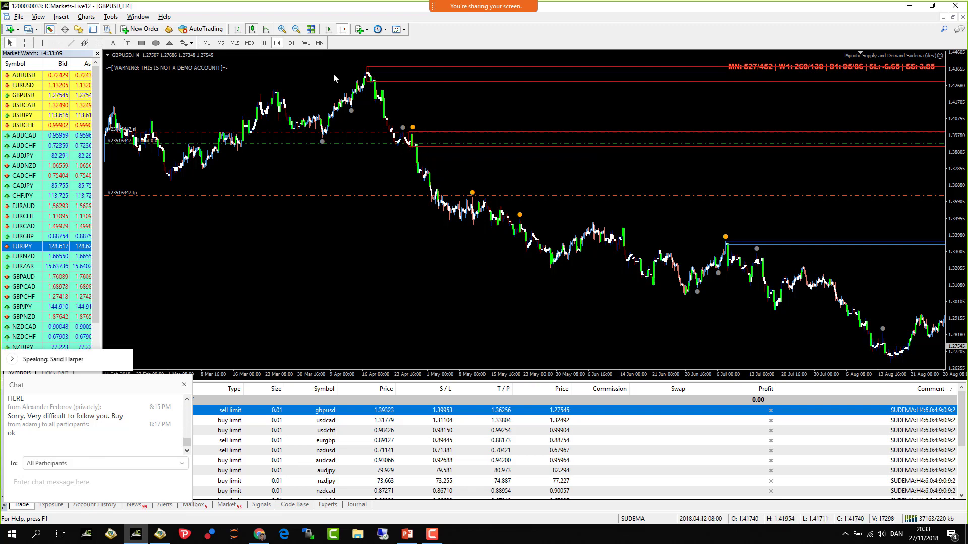
click(282, 29)
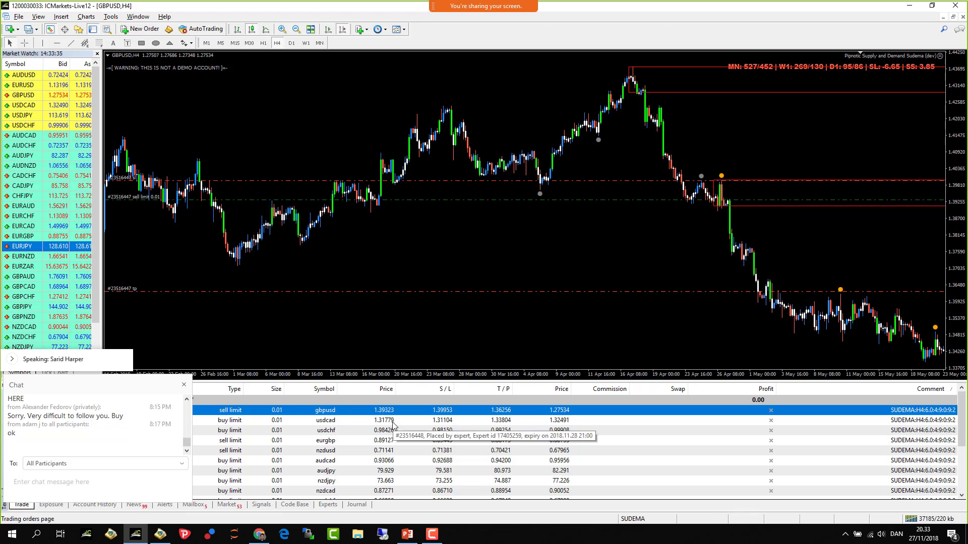
drag(394, 422, 406, 392)
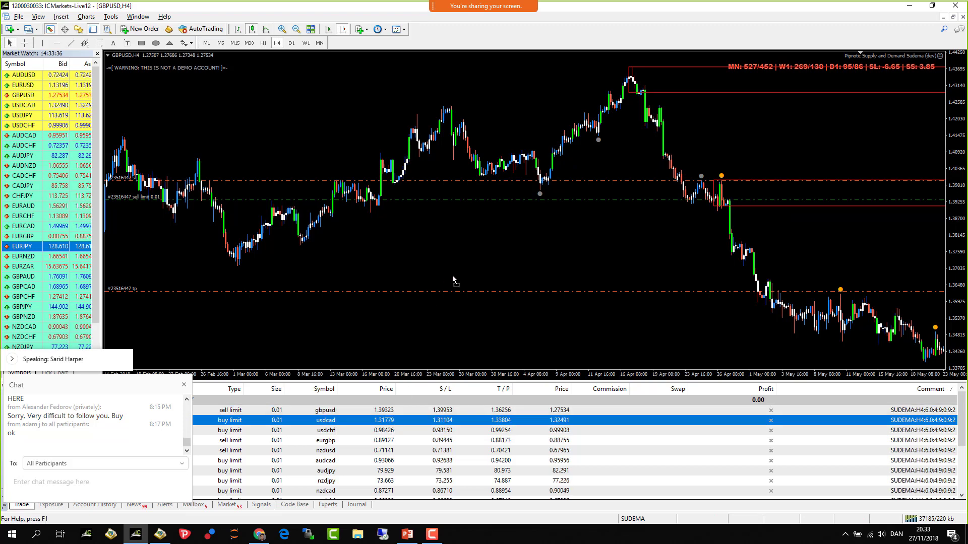
drag(453, 278, 455, 277)
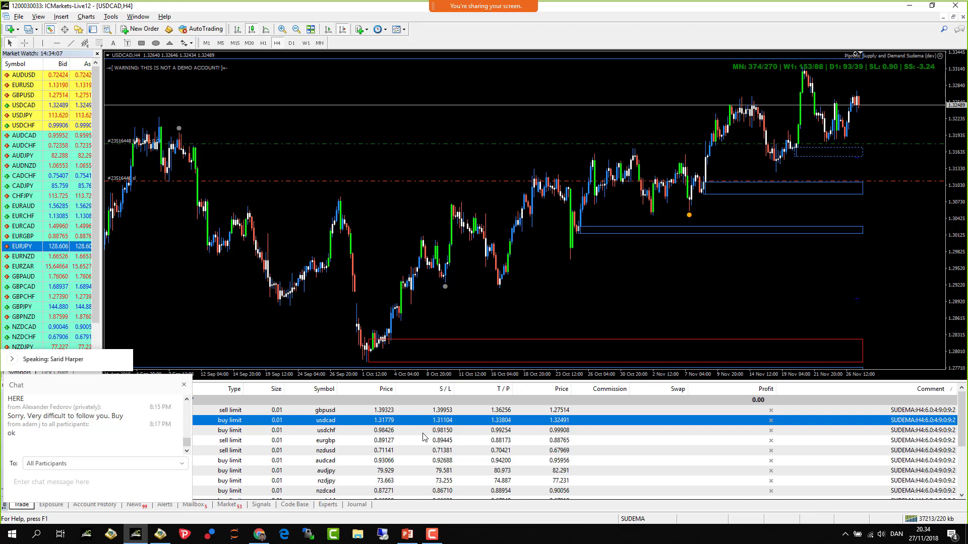
- Show the USDCHF 4-hour chart with its 0.01-lot buy limit at 0.98426
click(347, 432)
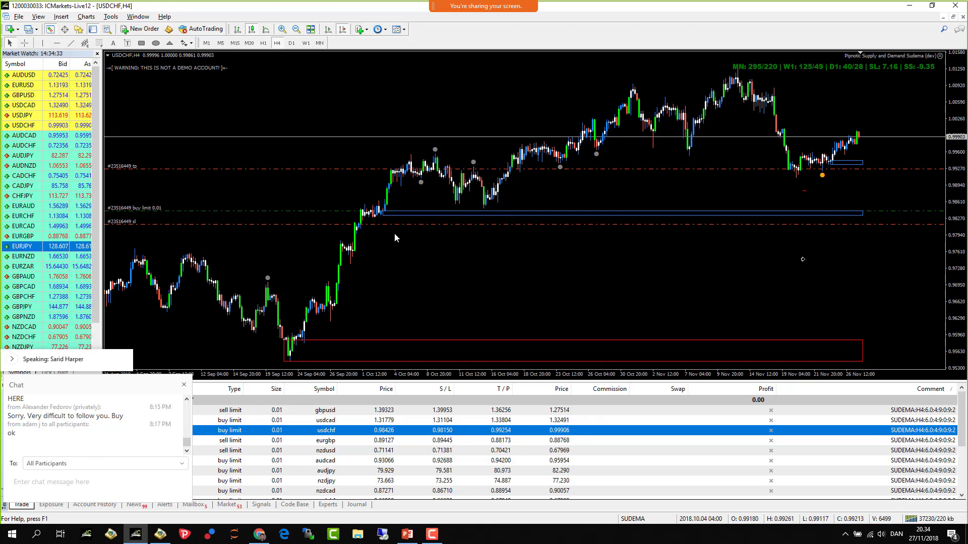
- Zoom in on USDCHF and annotate two upper and two lower zone lines
click(283, 28)
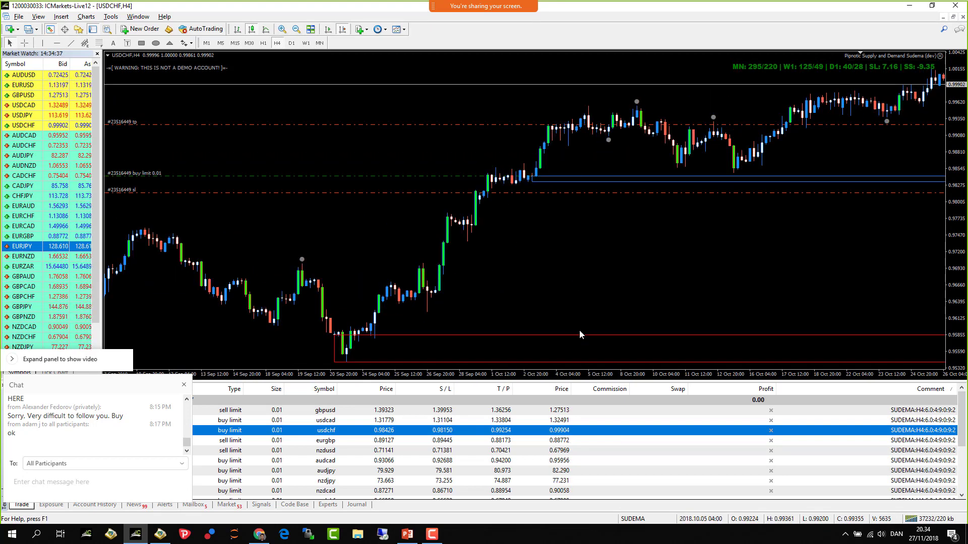
mouse_move(547, 19)
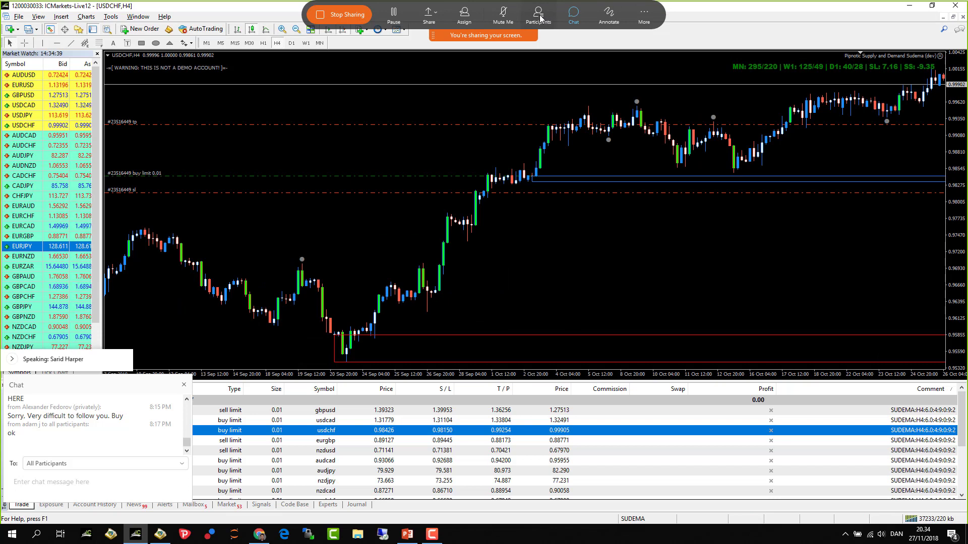
click(608, 14)
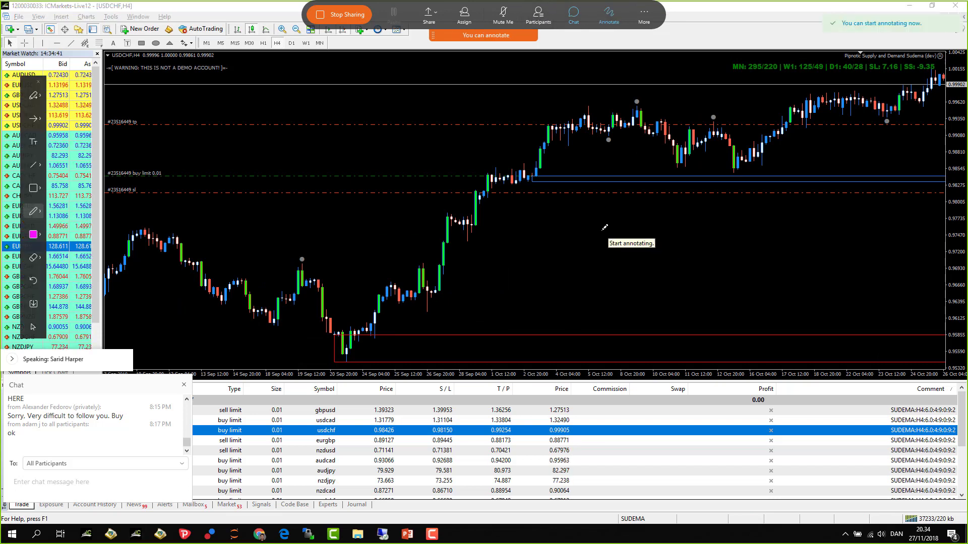
drag(587, 216, 740, 207)
drag(599, 232, 740, 224)
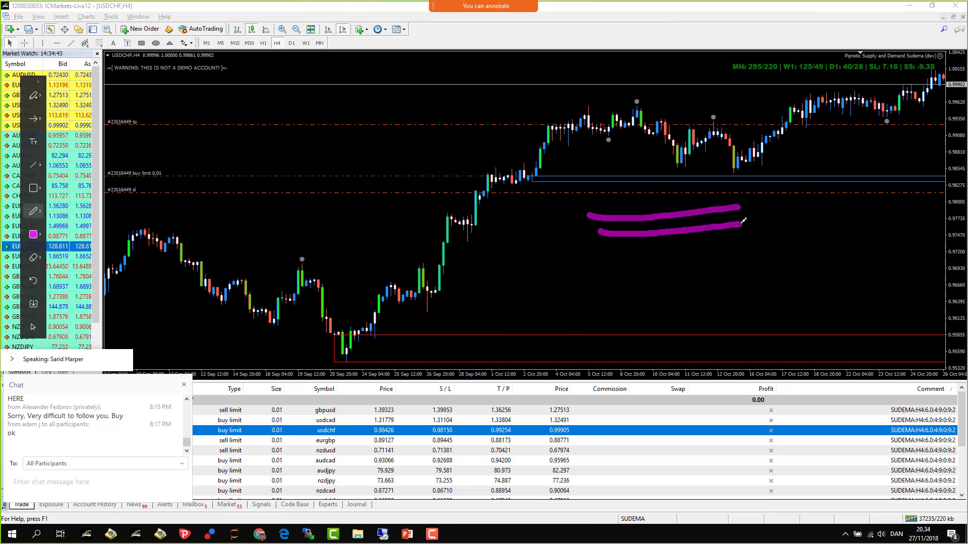
drag(607, 329, 722, 327)
drag(626, 346, 743, 343)
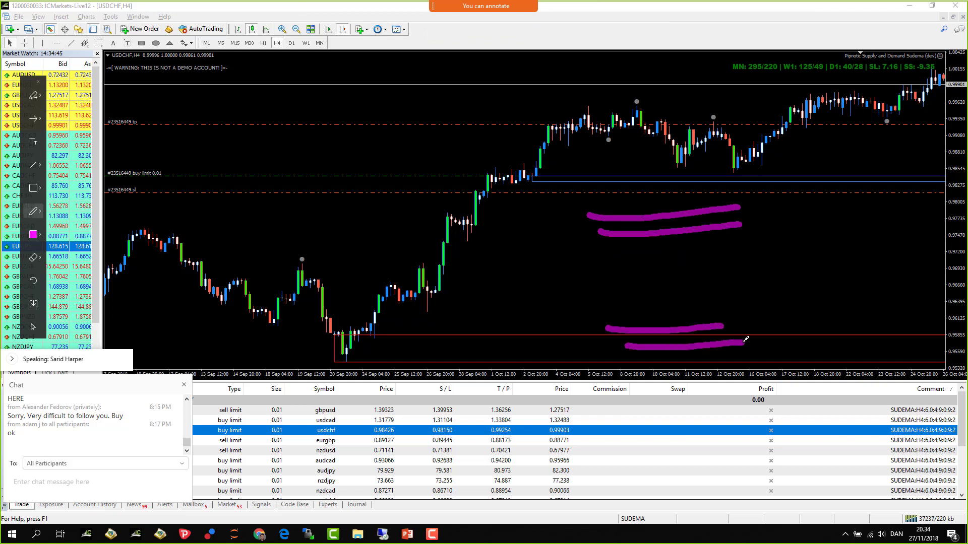
- Add a dash, ring and circle near the buy limit, then clear all annotations
drag(534, 289, 577, 290)
drag(600, 342, 601, 361)
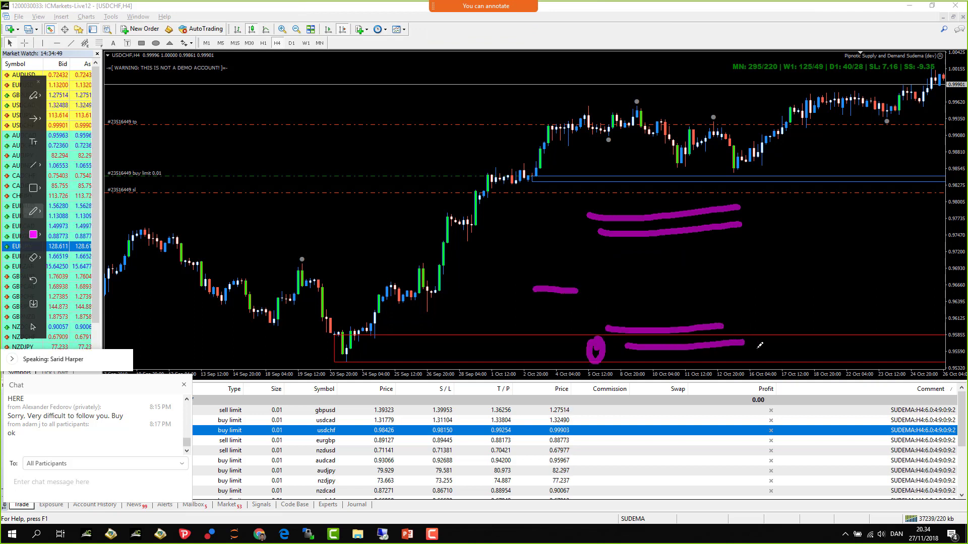
drag(761, 347, 753, 361)
mouse_move(575, 289)
mouse_down()
mouse_move(580, 261)
mouse_move(587, 281)
mouse_move(598, 255)
mouse_move(608, 262)
mouse_move(616, 309)
mouse_move(638, 256)
mouse_move(661, 317)
mouse_up()
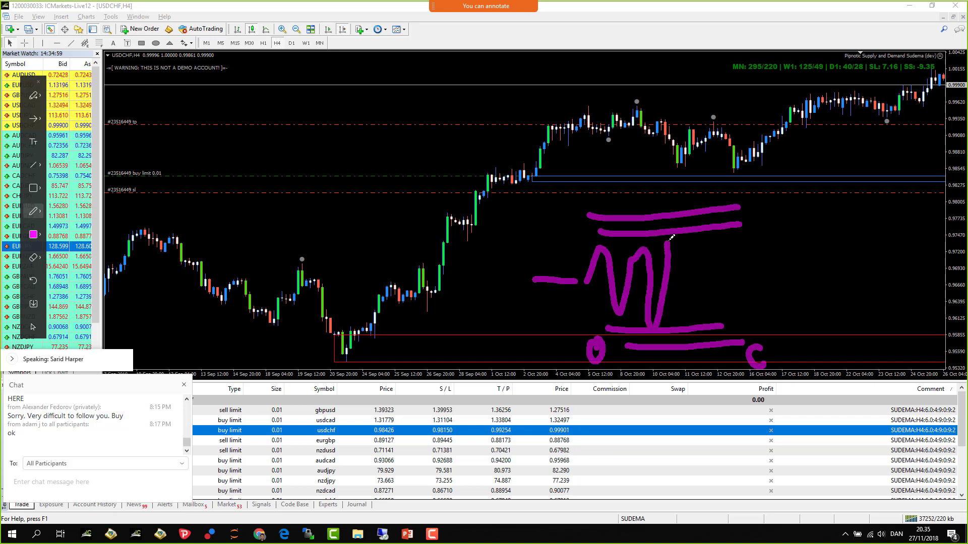
mouse_move(671, 238)
mouse_down()
mouse_move(675, 227)
mouse_move(691, 301)
mouse_move(708, 313)
mouse_move(722, 229)
mouse_move(738, 314)
mouse_move(758, 247)
mouse_up()
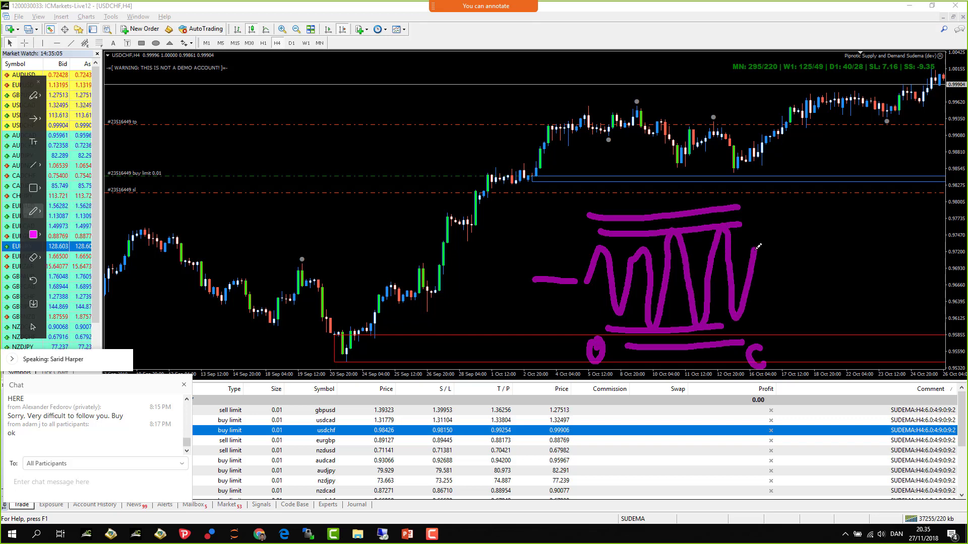
mouse_move(769, 219)
mouse_down()
mouse_move(750, 218)
mouse_move(757, 230)
mouse_up()
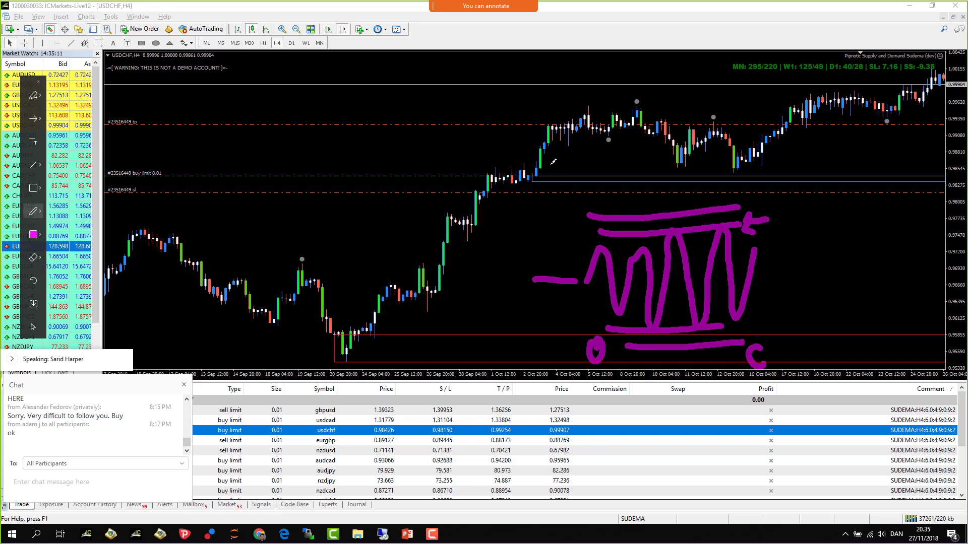
mouse_move(563, 162)
mouse_down()
mouse_move(471, 174)
mouse_move(514, 204)
mouse_move(565, 160)
mouse_up()
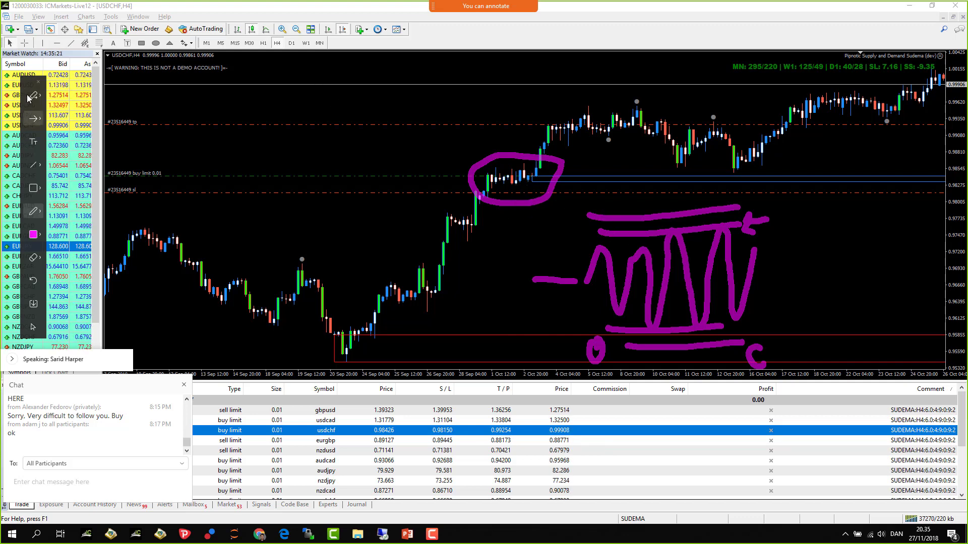
click(38, 82)
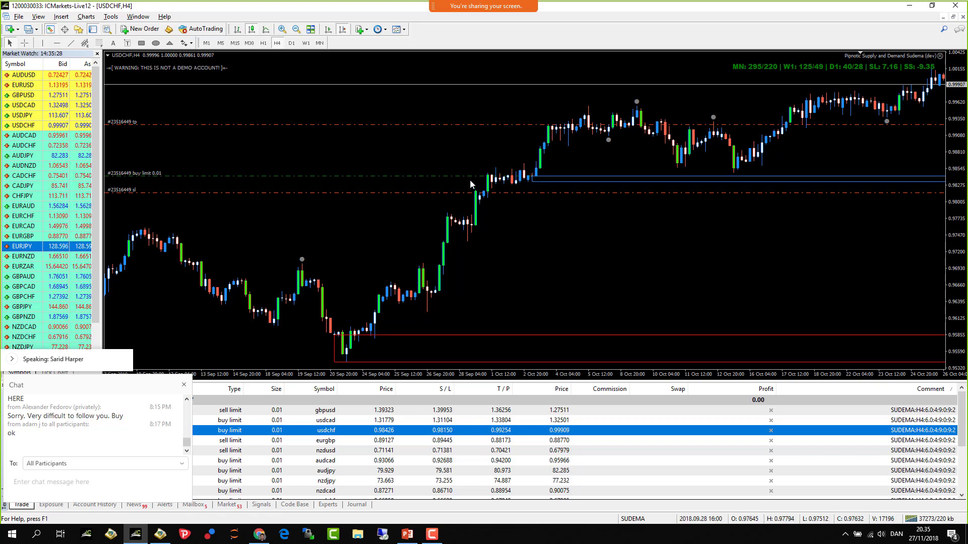
- Lower the USDCHF buy limit to 0.98207, then move on to the EURGBP sell limit order
drag(461, 177, 452, 189)
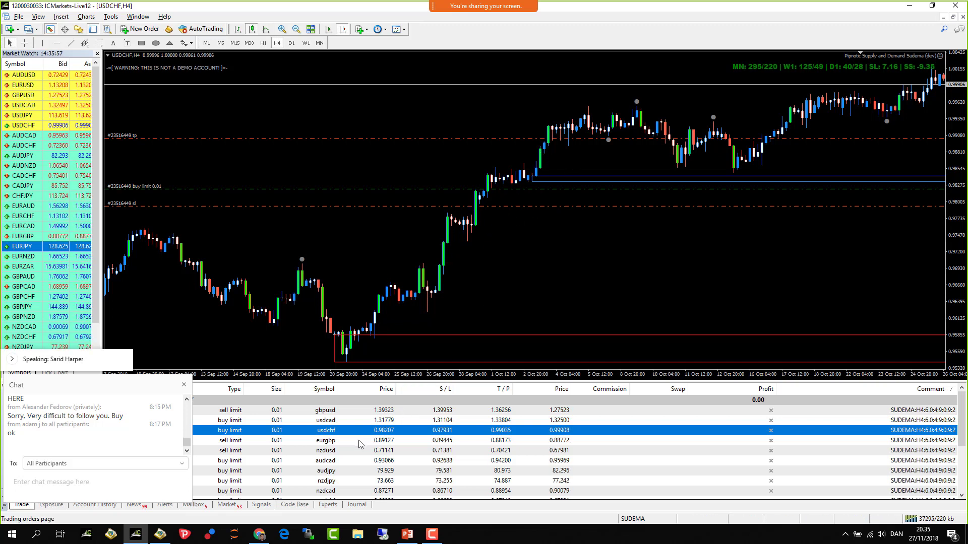
key(Down)
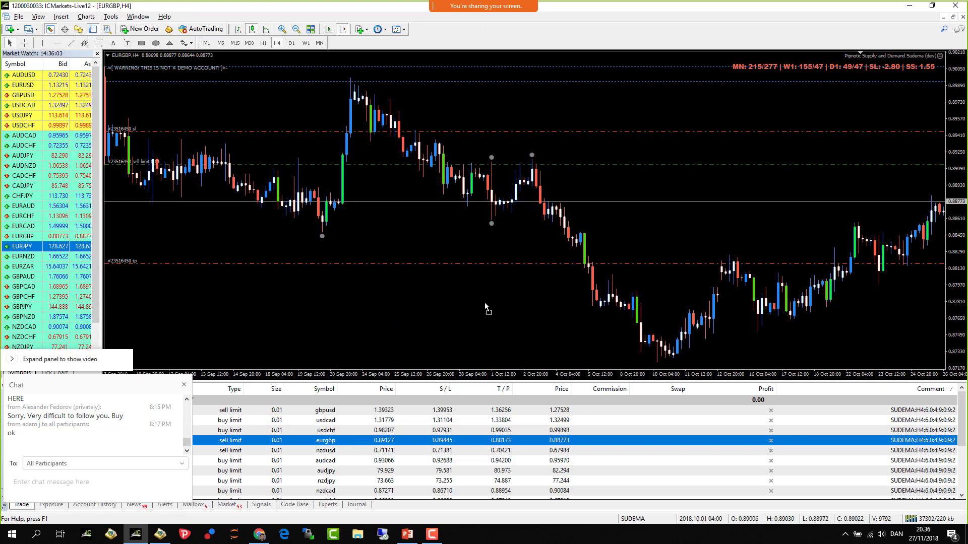
- Scroll the EURGBP chart to the latest bars and bring up the NZDUSD sell limit's H4 chart
scroll(612, 204, down, 10)
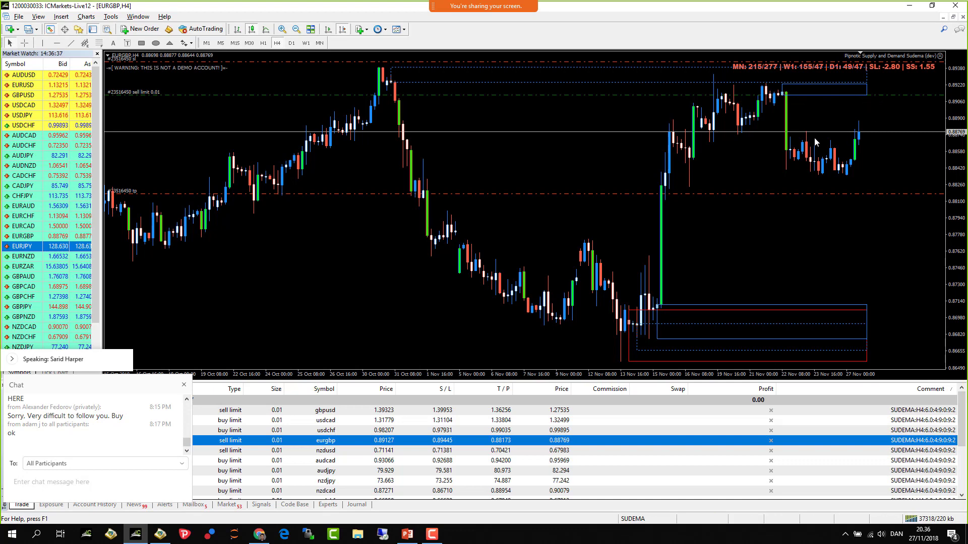
click(355, 451)
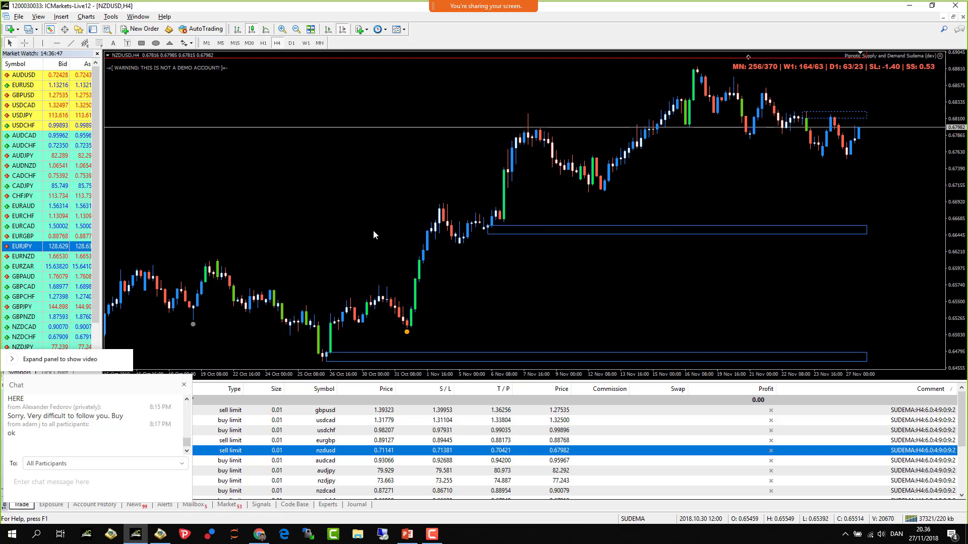
- Review April–September NZDUSD history and mark a horizontal line at 0.70937, showing the order lines
click(297, 29)
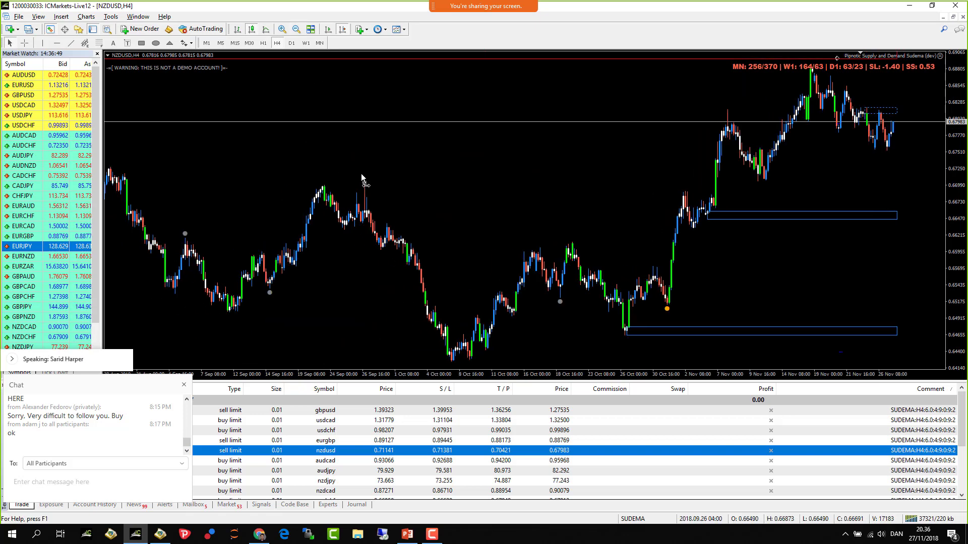
key(minus)
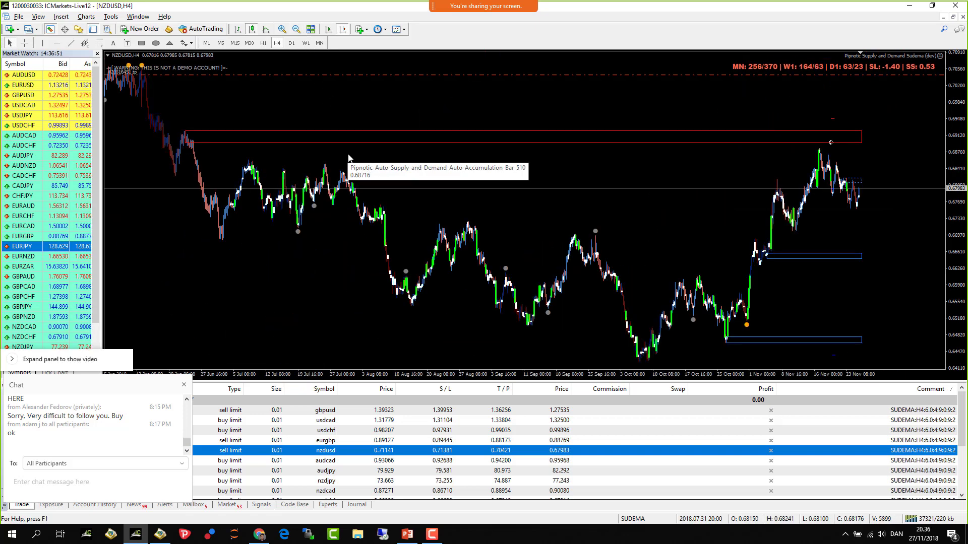
drag(274, 144, 611, 151)
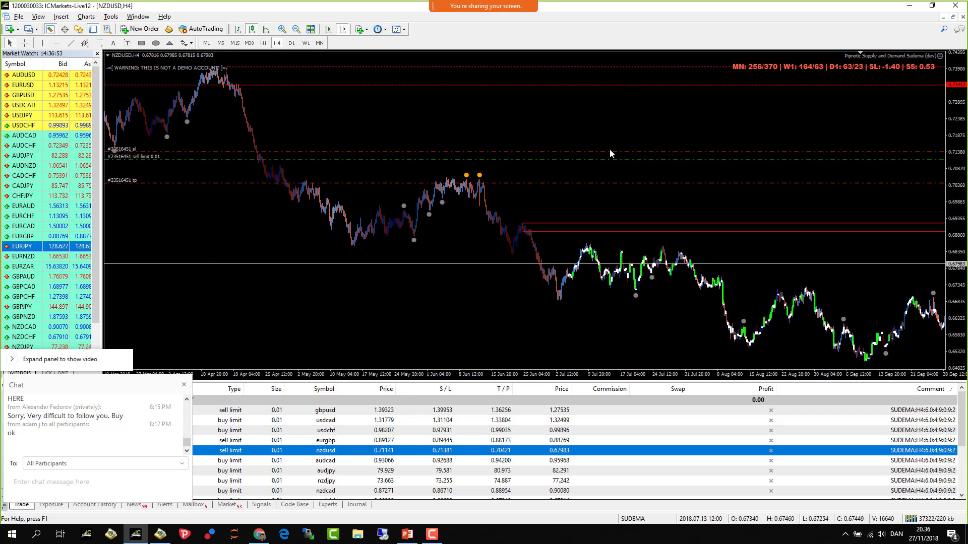
click(281, 29)
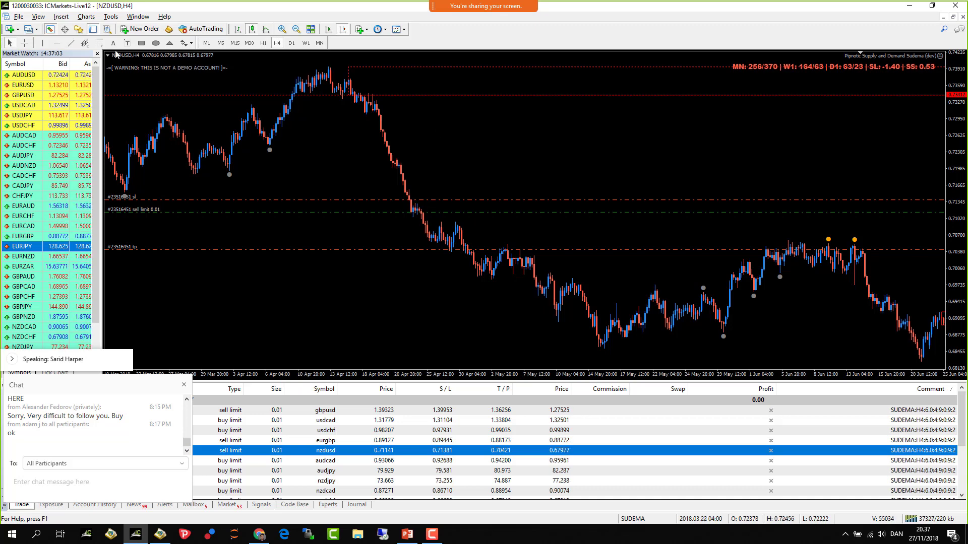
click(462, 222)
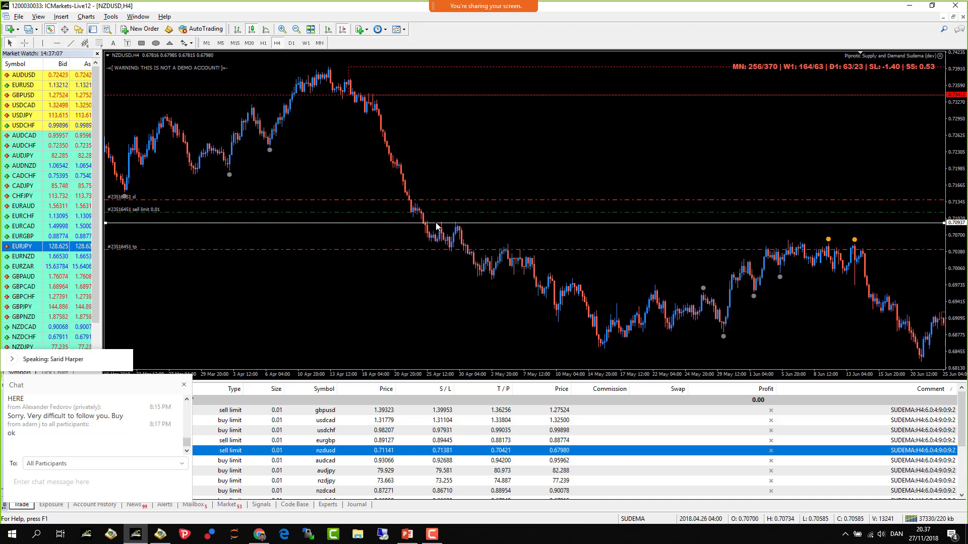
click(436, 225)
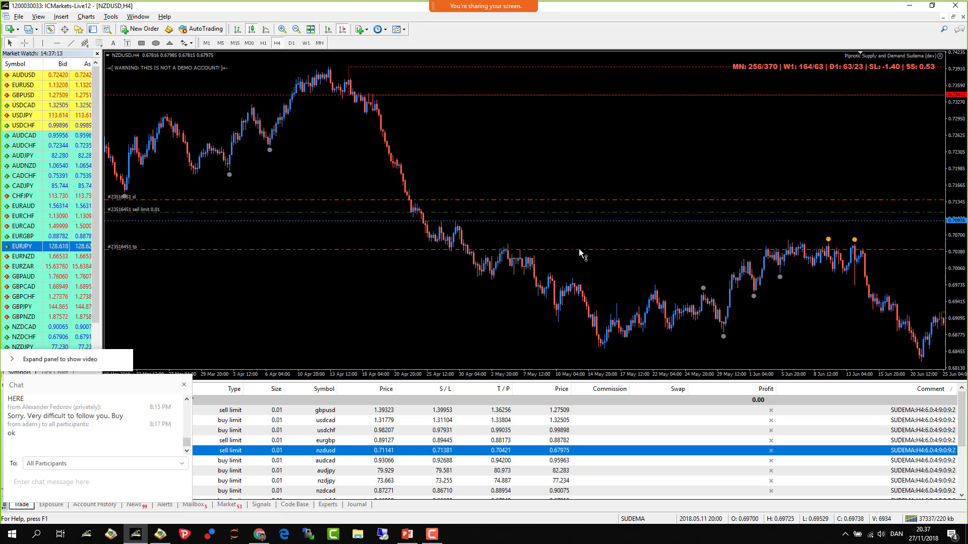
scroll(580, 255, down, 15)
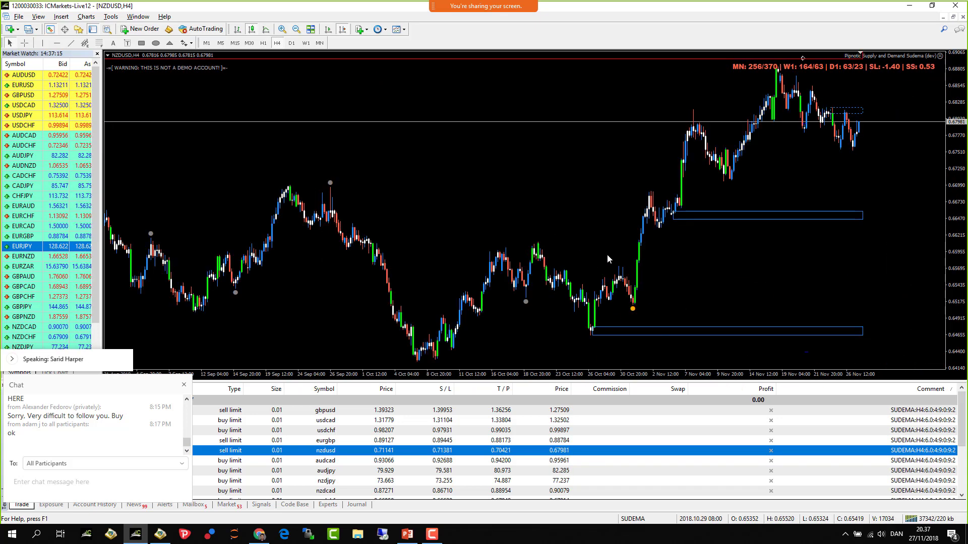
drag(954, 132, 963, 123)
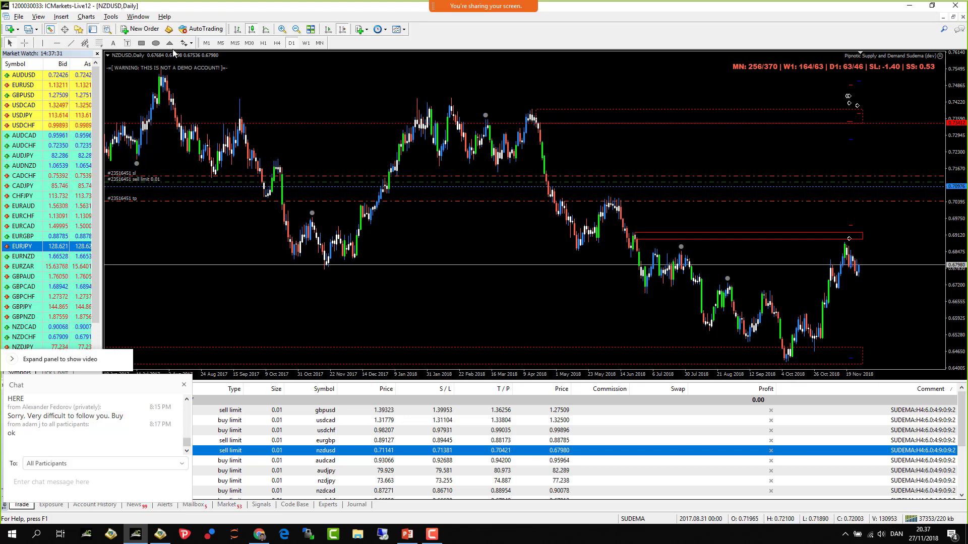
- Add a horizontal line at 0.71803, return NZDUSD to H4, and review the recent zones
click(503, 165)
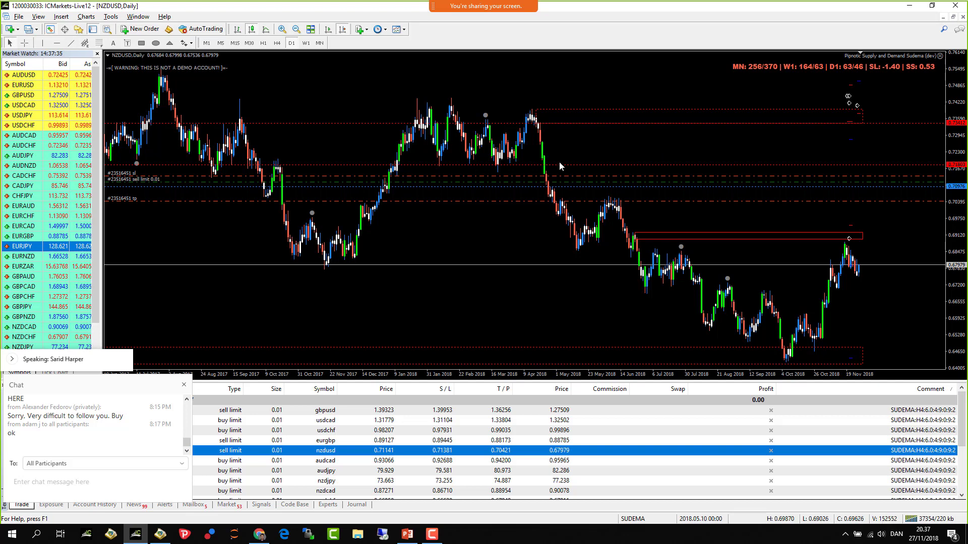
click(277, 44)
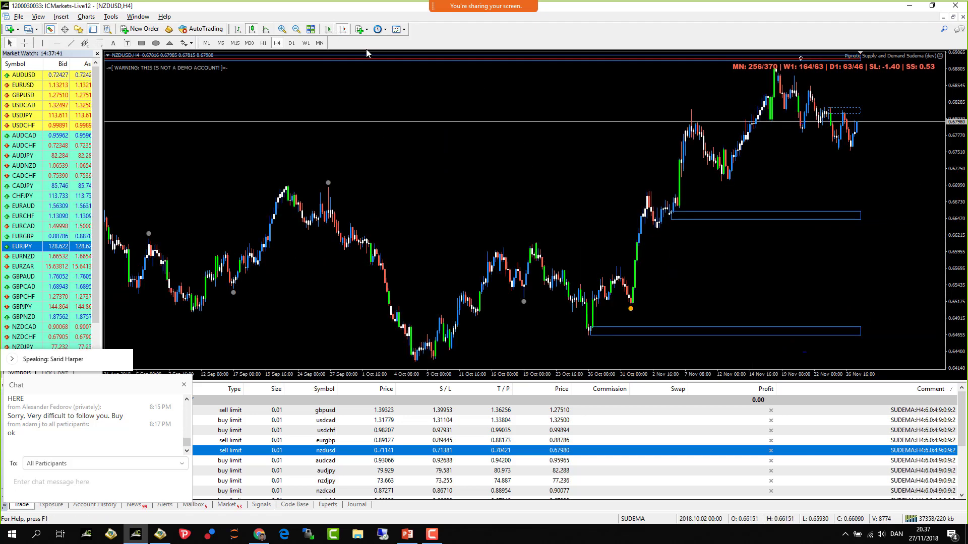
scroll(413, 236, up, 10)
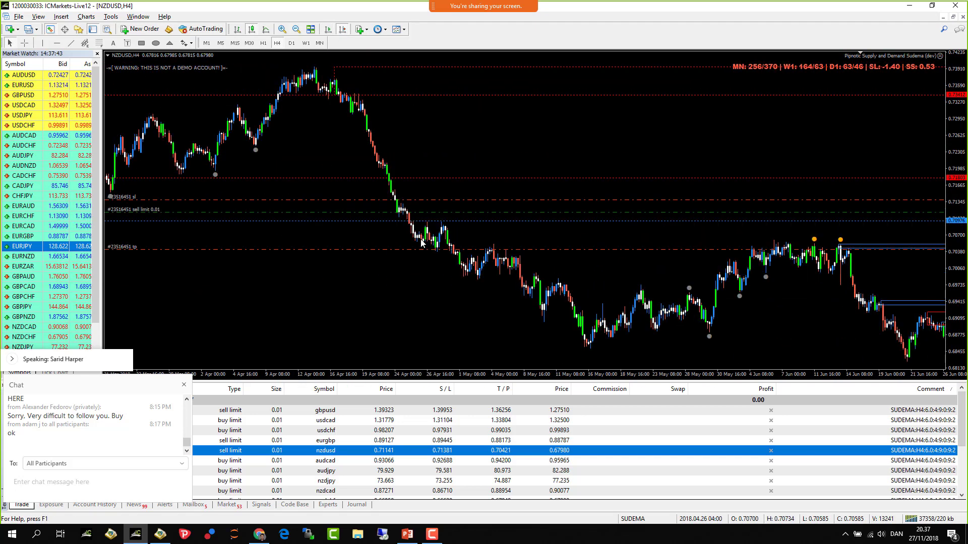
scroll(421, 243, up, 3)
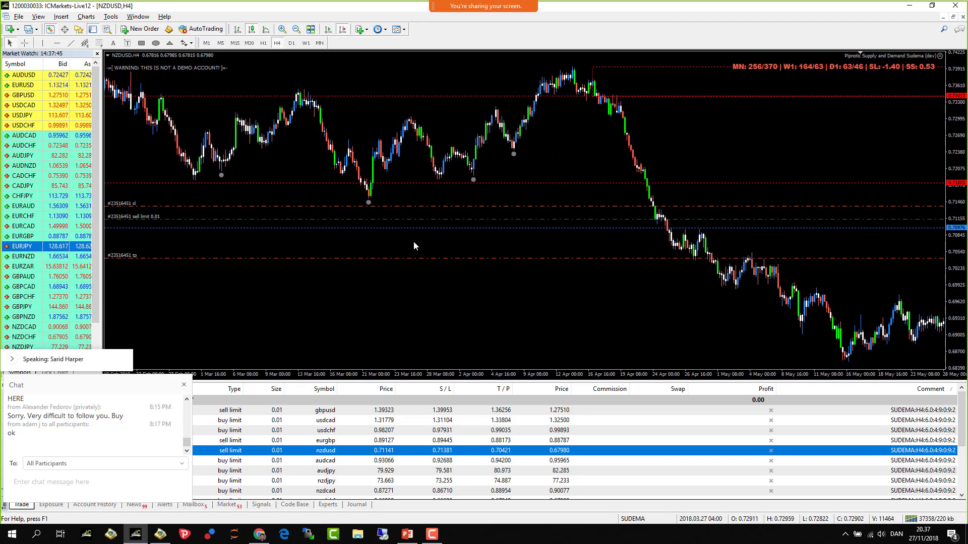
scroll(414, 243, up, 12)
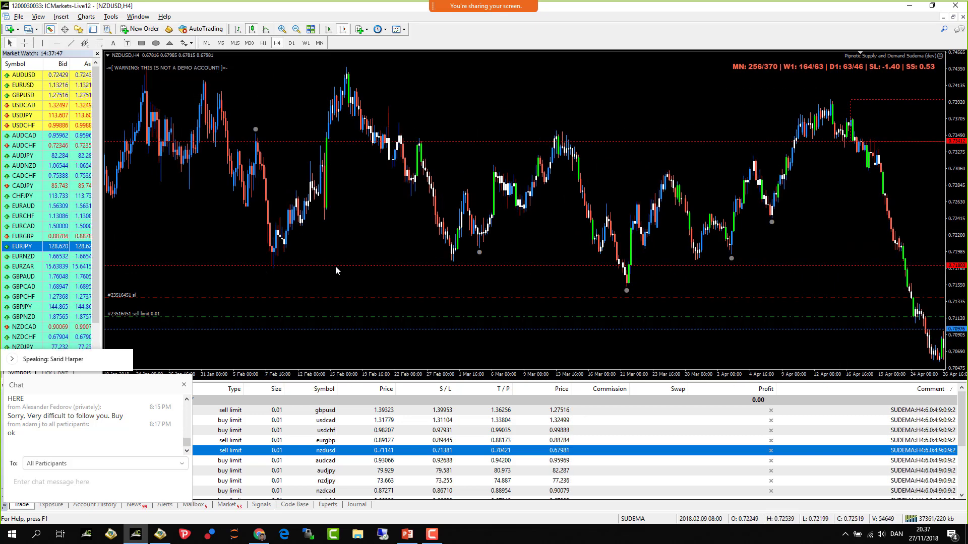
scroll(568, 270, down, 3)
scroll(570, 267, down, 6)
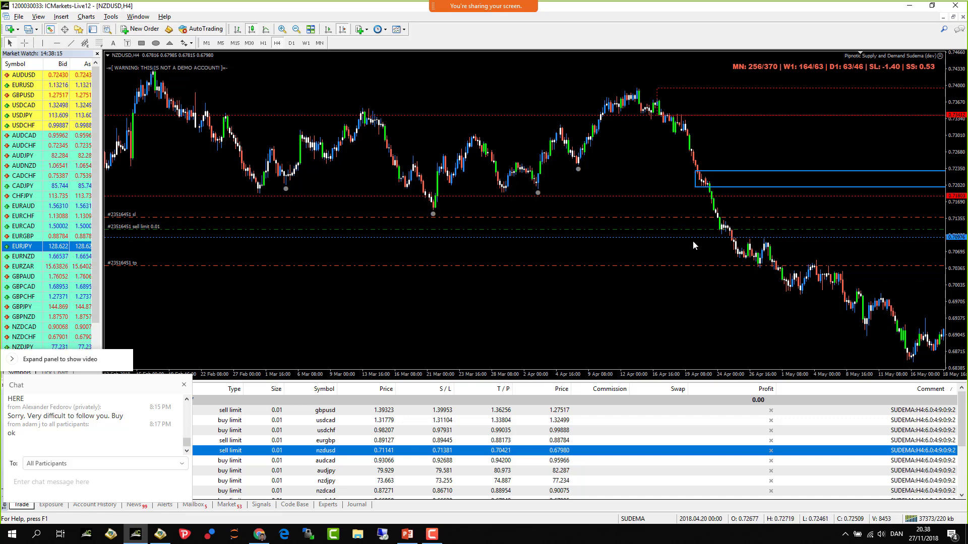
scroll(502, 265, down, 10)
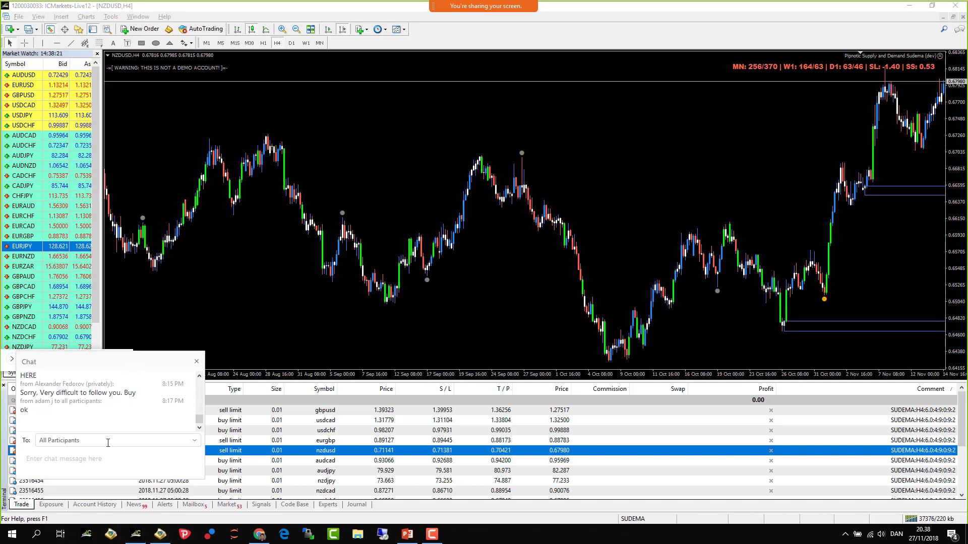
- Save the Account History as a Detailed Report named DetailedStatement.htm on the D: drive
click(94, 504)
right_click(379, 429)
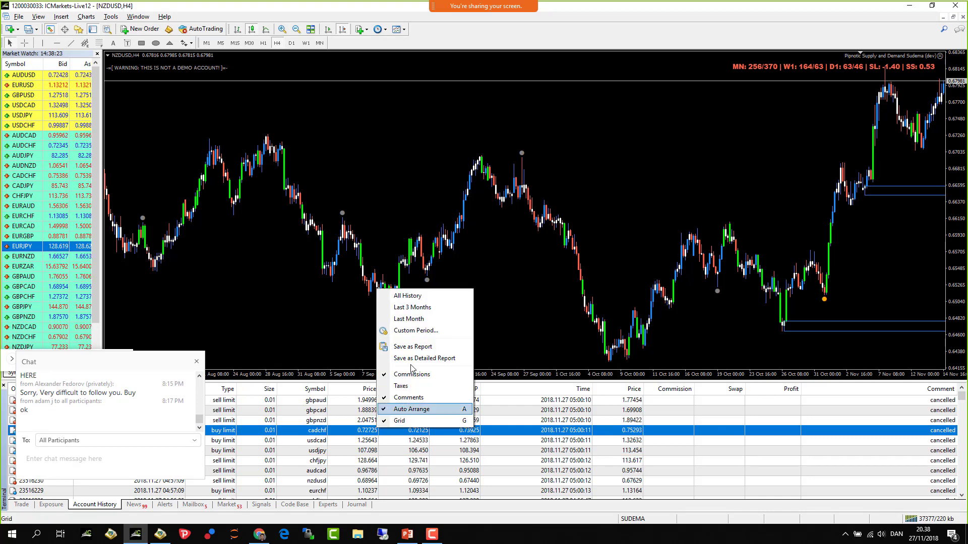
click(412, 299)
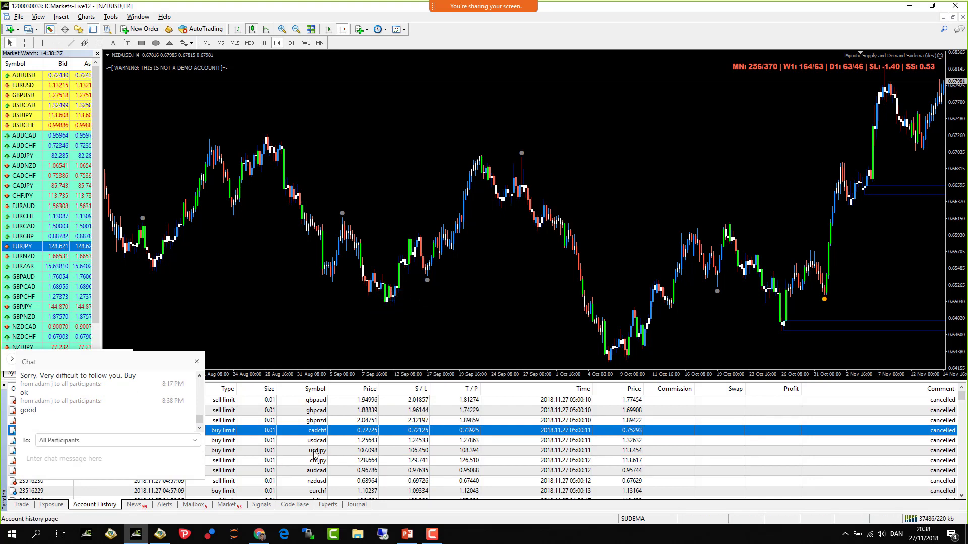
right_click(378, 453)
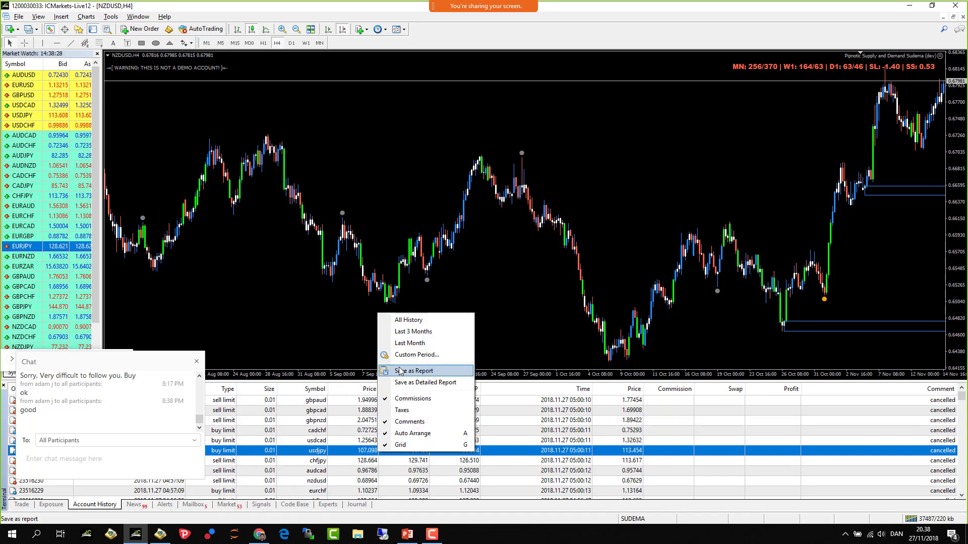
click(445, 376)
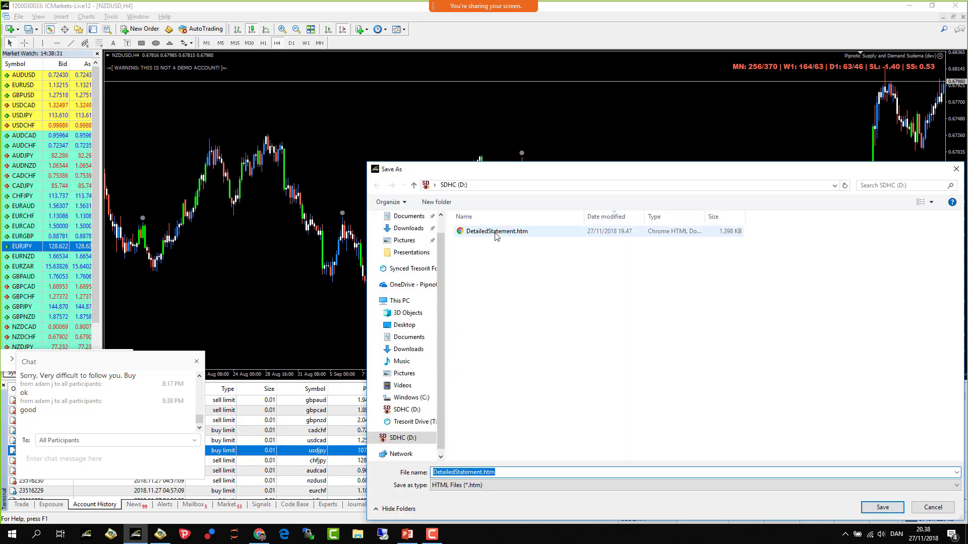
double_click(497, 231)
- Overwrite DetailedStatement.htm and scroll the statement in Chrome down to the summary and balance chart
click(512, 268)
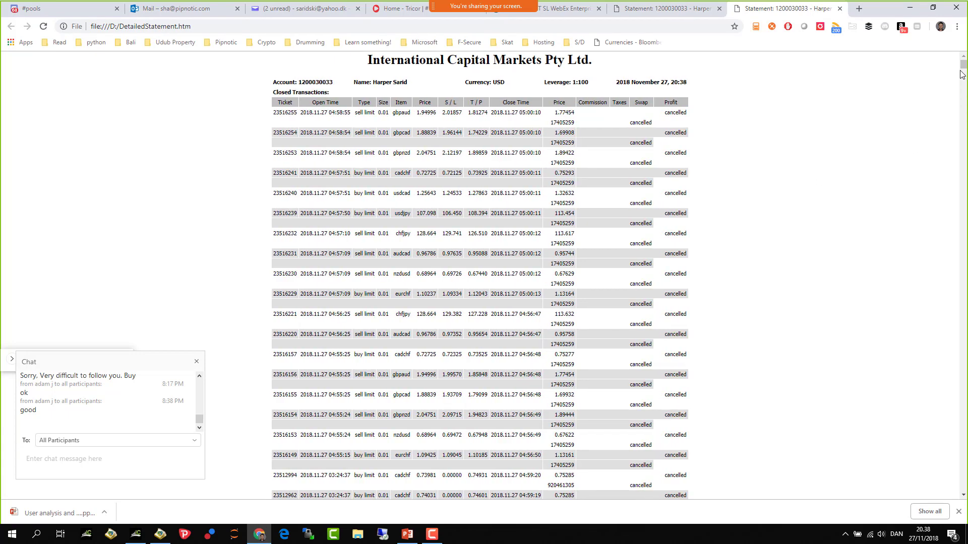
drag(962, 68, 963, 82)
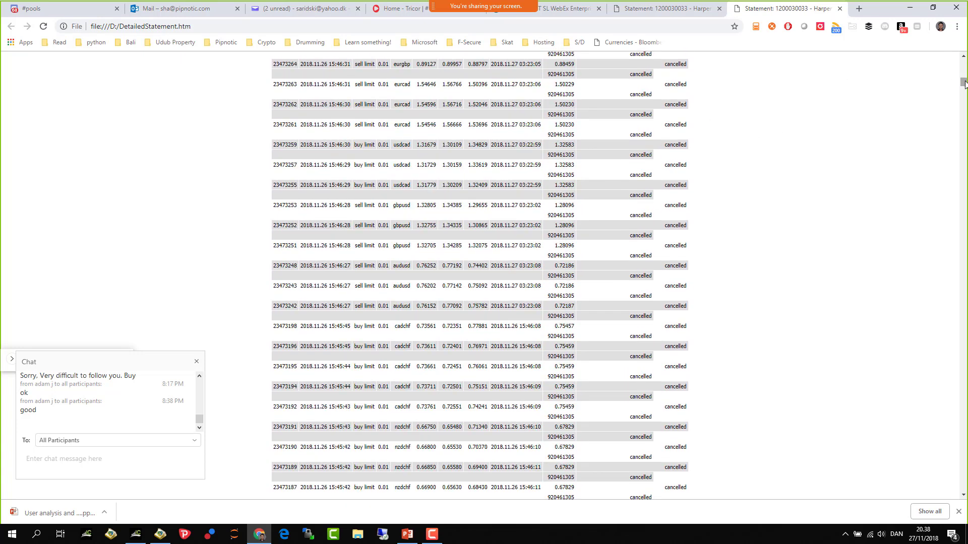
drag(963, 82, 963, 85)
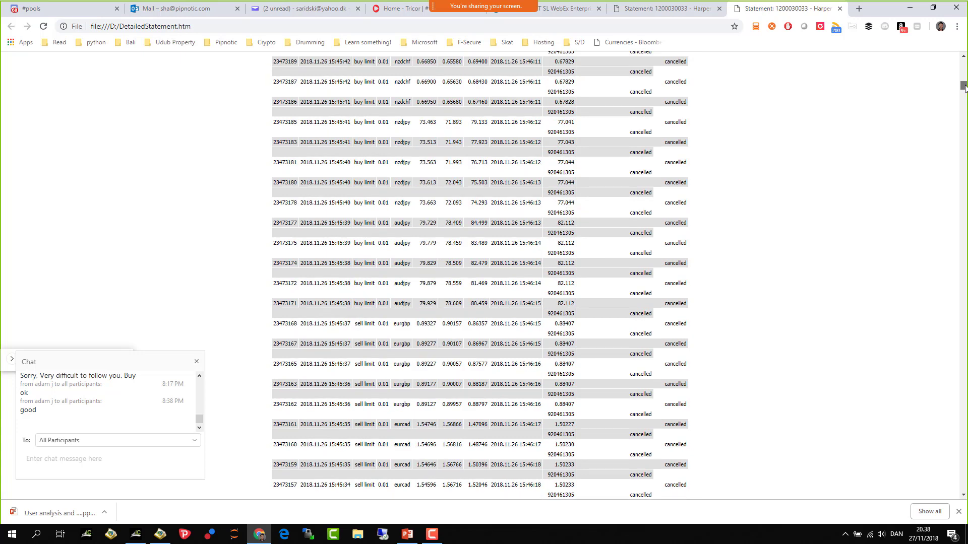
drag(964, 86, 964, 250)
scroll(845, 313, up, 15)
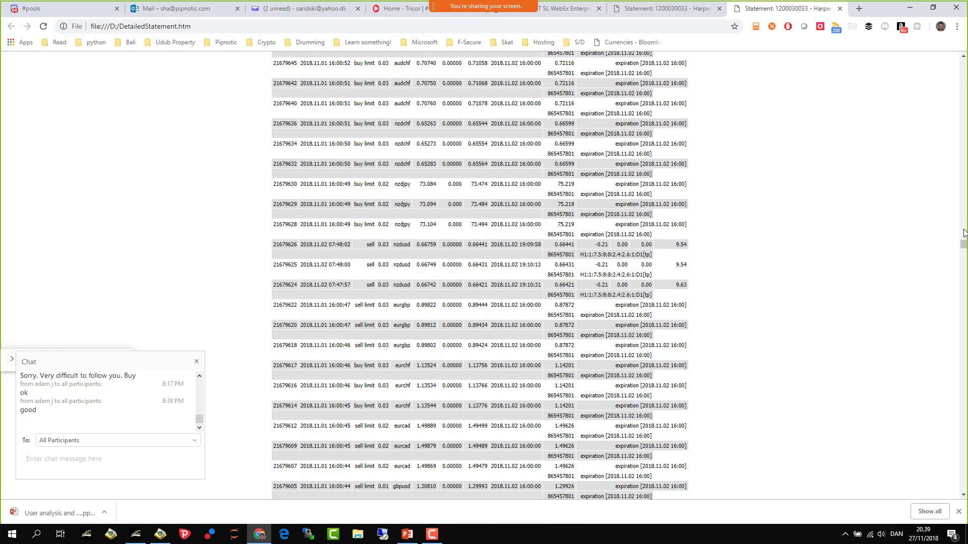
drag(963, 247, 956, 491)
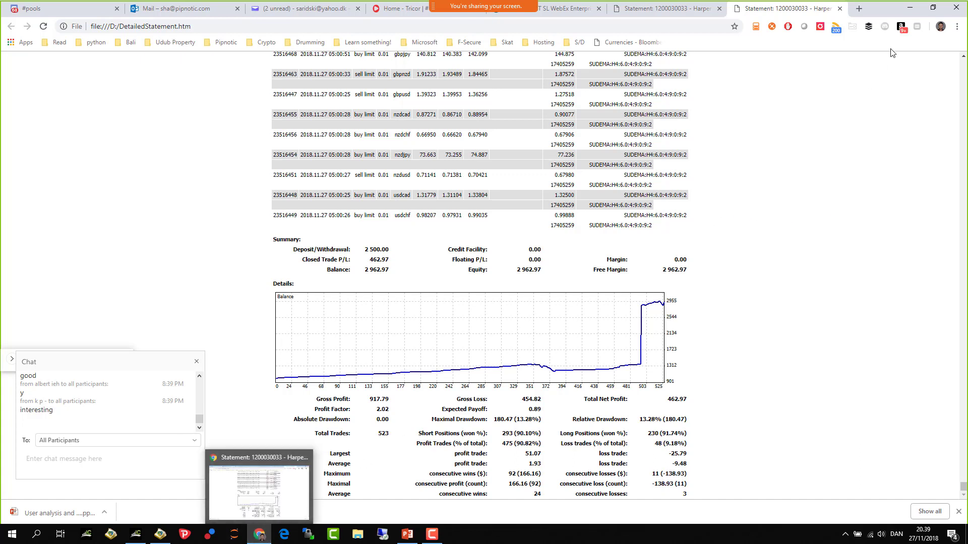
- Load youtube.com/my_videos in a new tab and start searching the channel's videos for 'core'
click(860, 9)
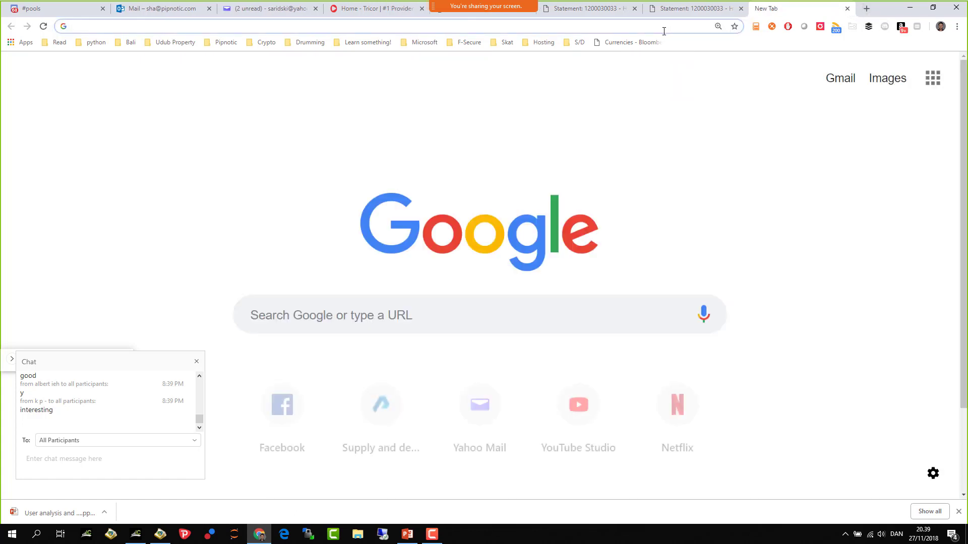
text(you)
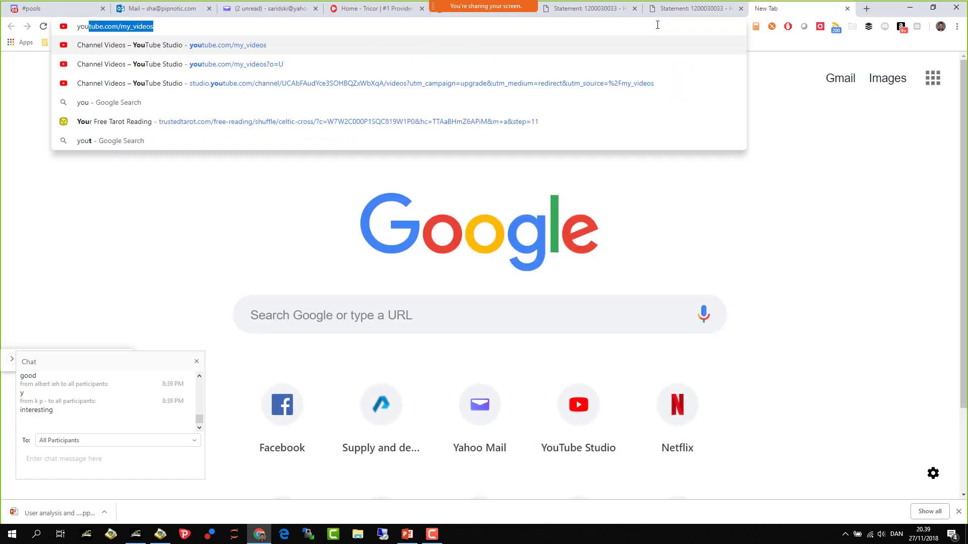
key(Return)
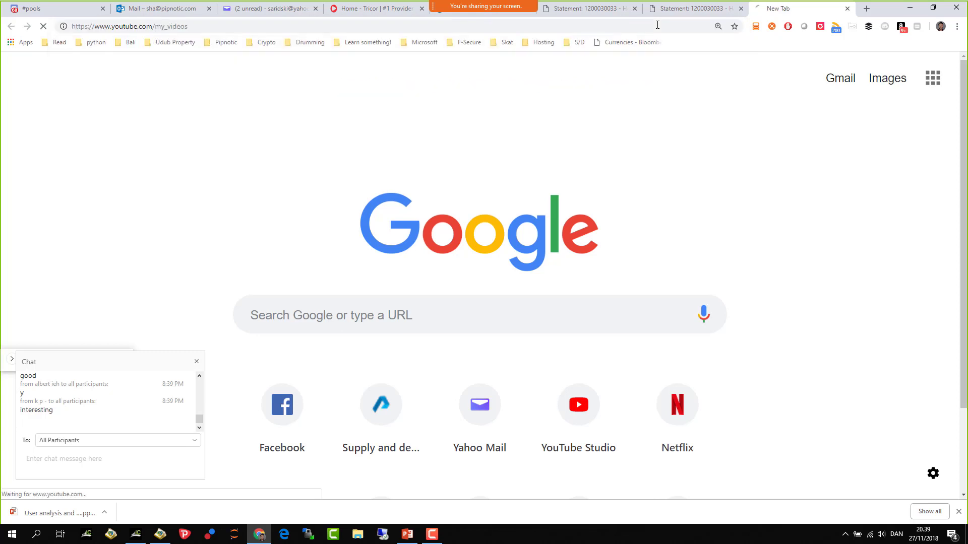
click(402, 27)
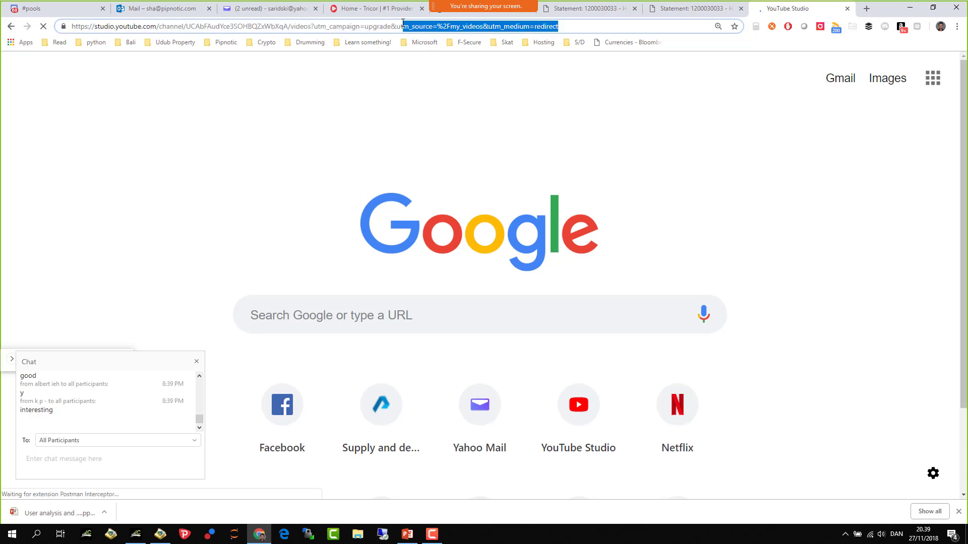
text(?)
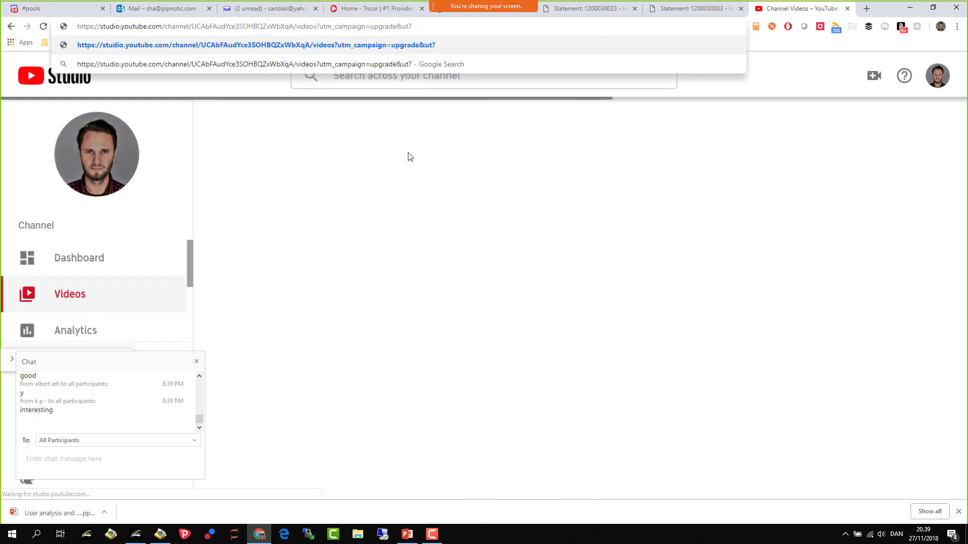
key(Return)
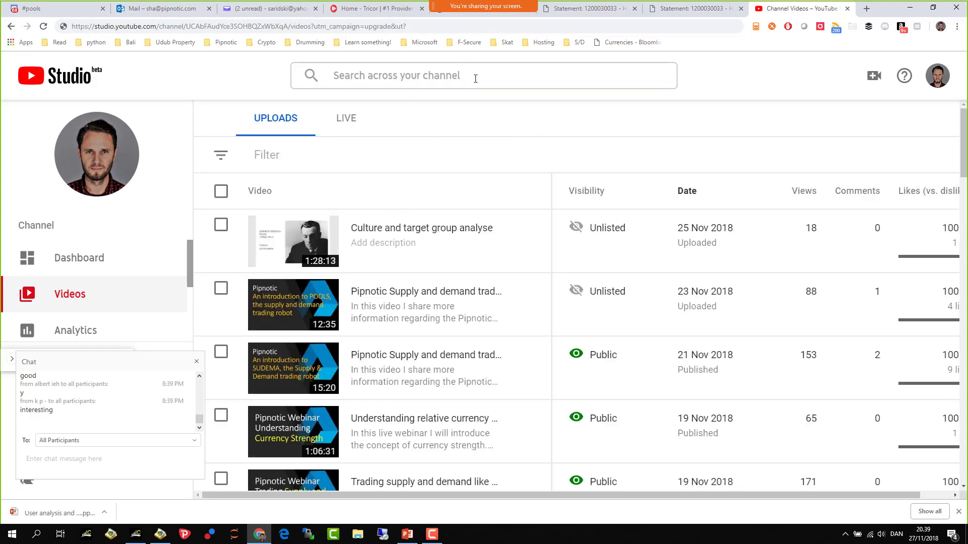
click(474, 78)
text(core)
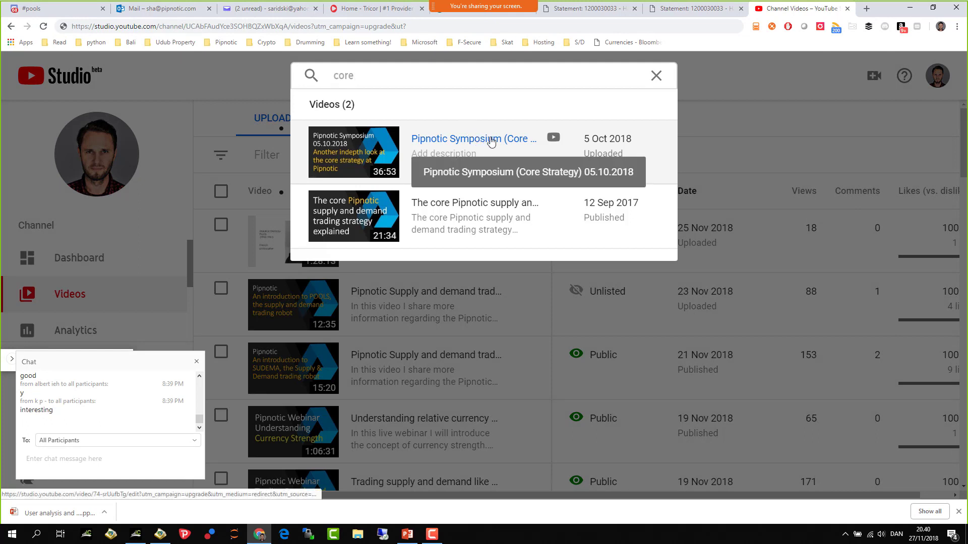
- Open the Pipnotic Symposium (Core Strategy) video's public watch page, copy its URL, and close it
click(491, 141)
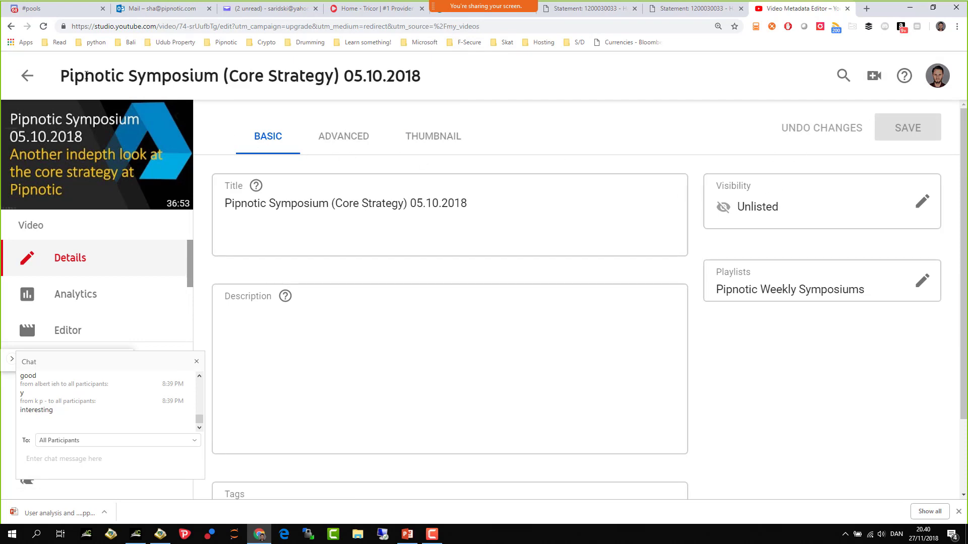
click(28, 75)
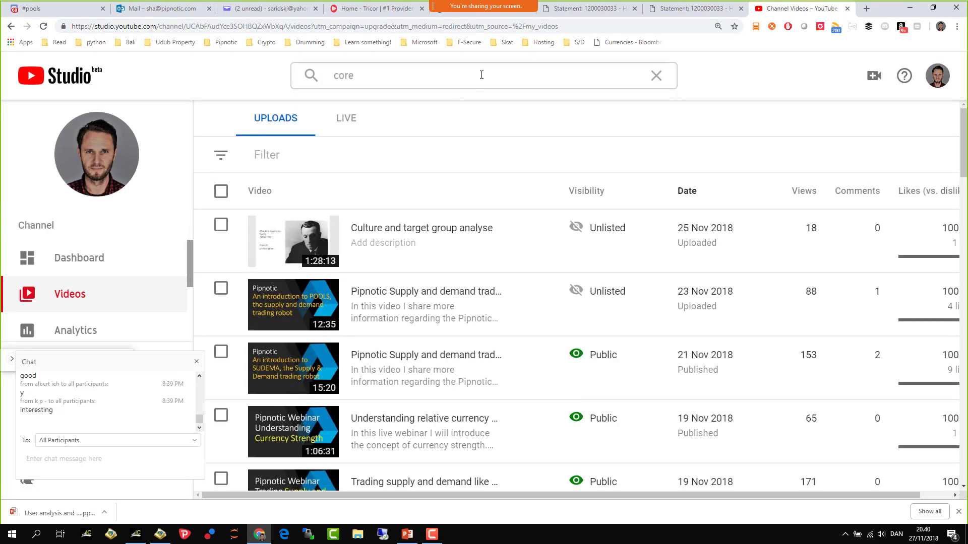
click(482, 75)
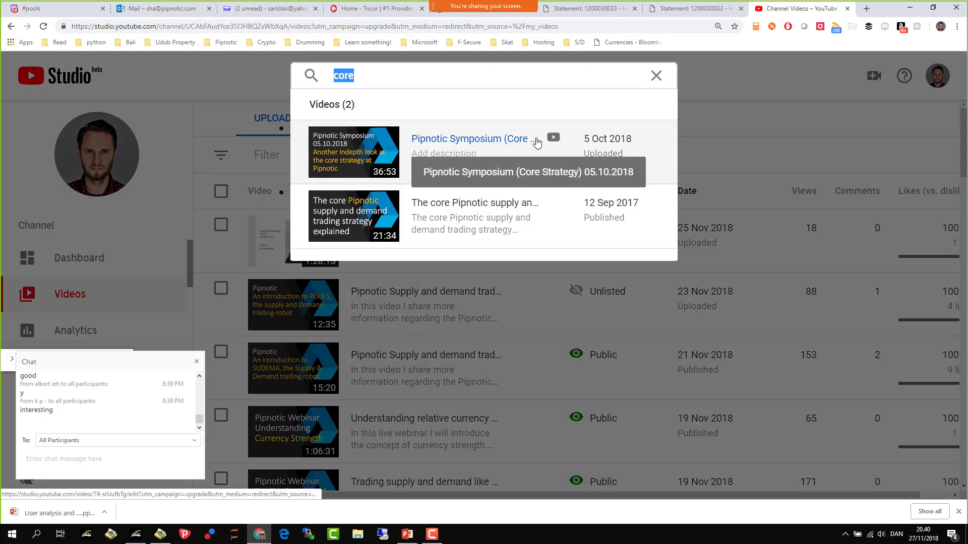
click(554, 140)
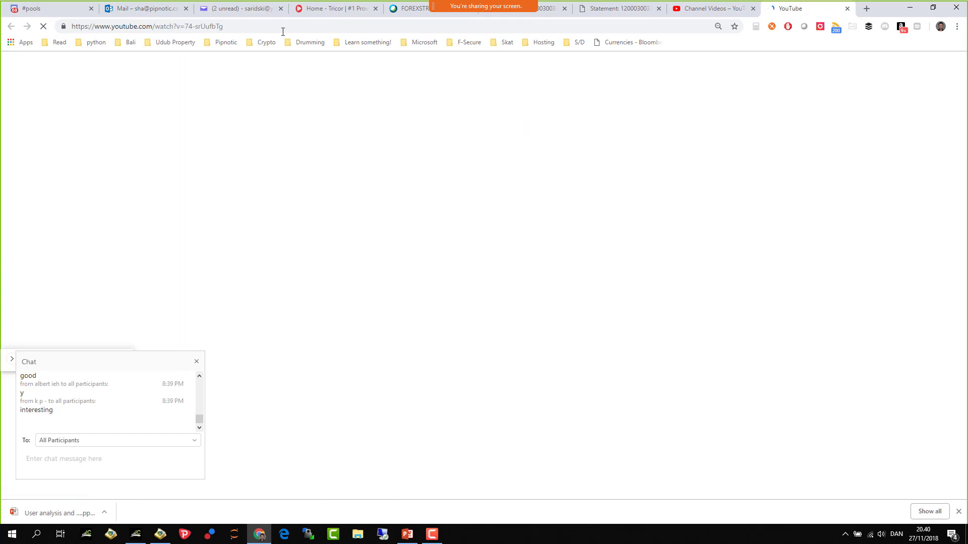
click(262, 24)
key(ctrl+c)
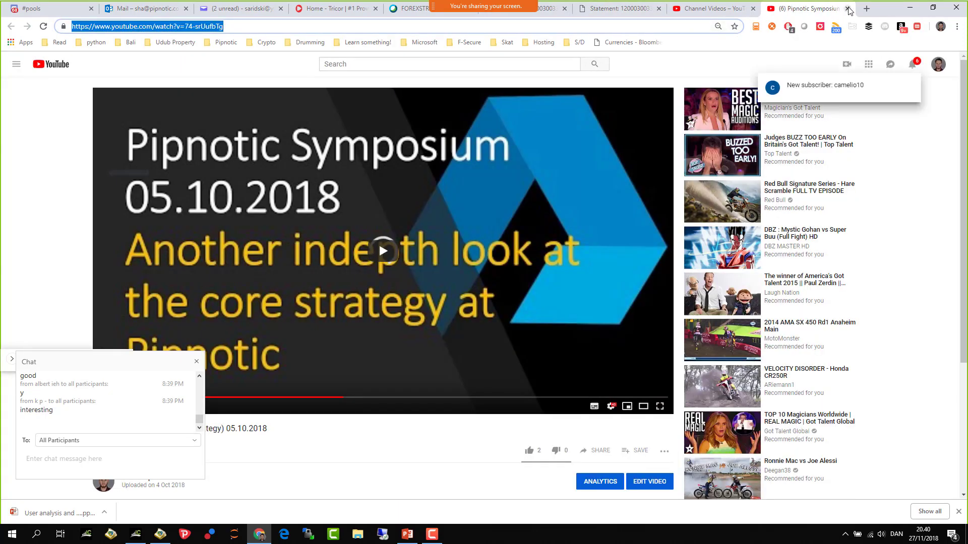
key(ctrl+w)
- Show the WebEx participant list and post the Core Strategy video's YouTube link to all participants
mouse_move(423, 18)
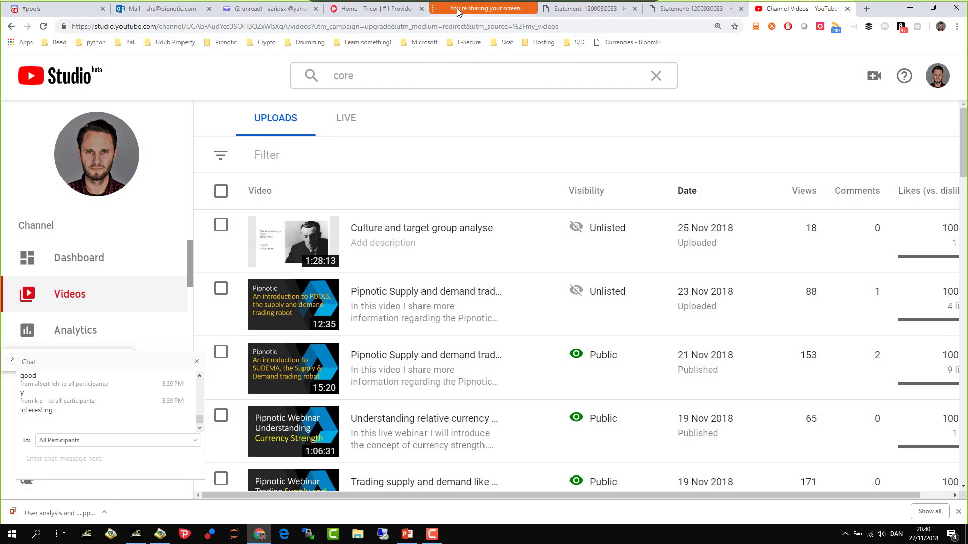
click(574, 16)
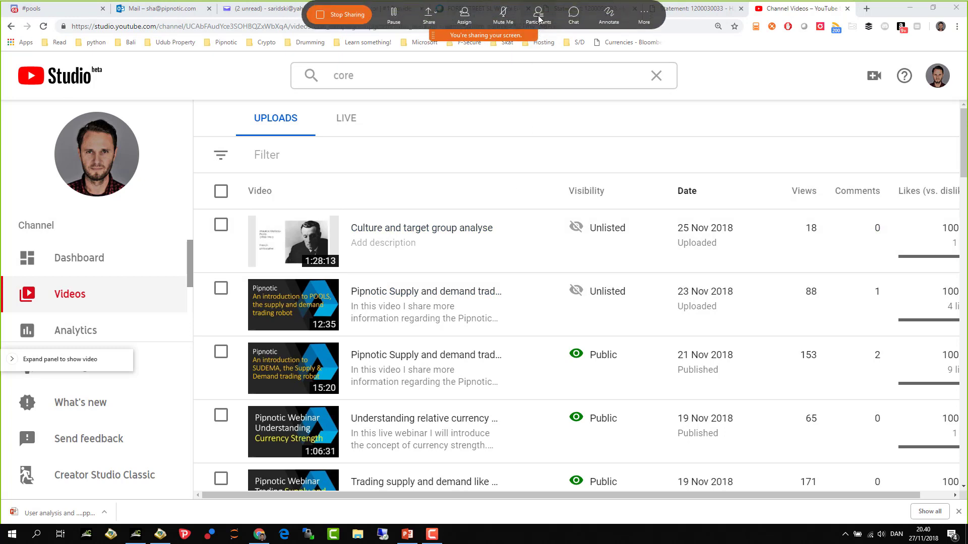
click(538, 17)
click(573, 16)
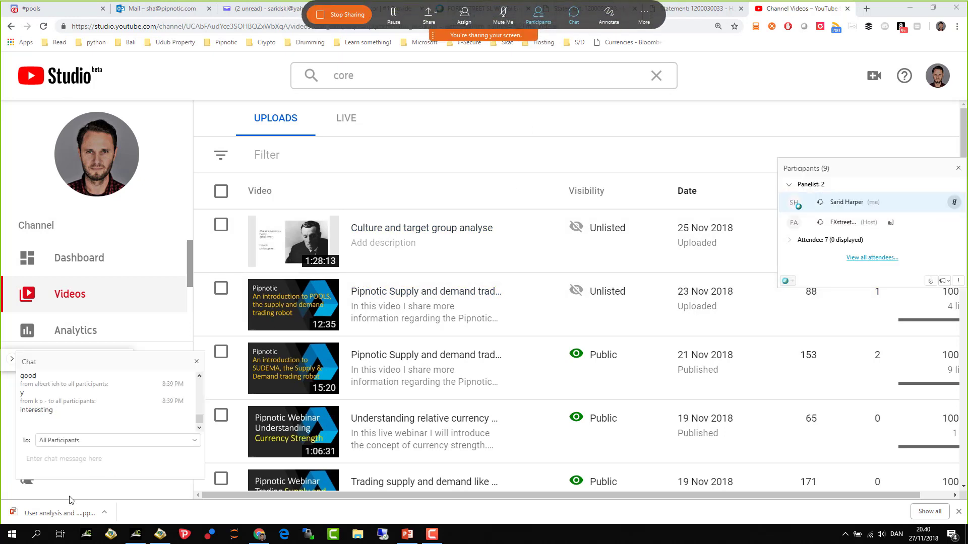
click(69, 442)
click(58, 464)
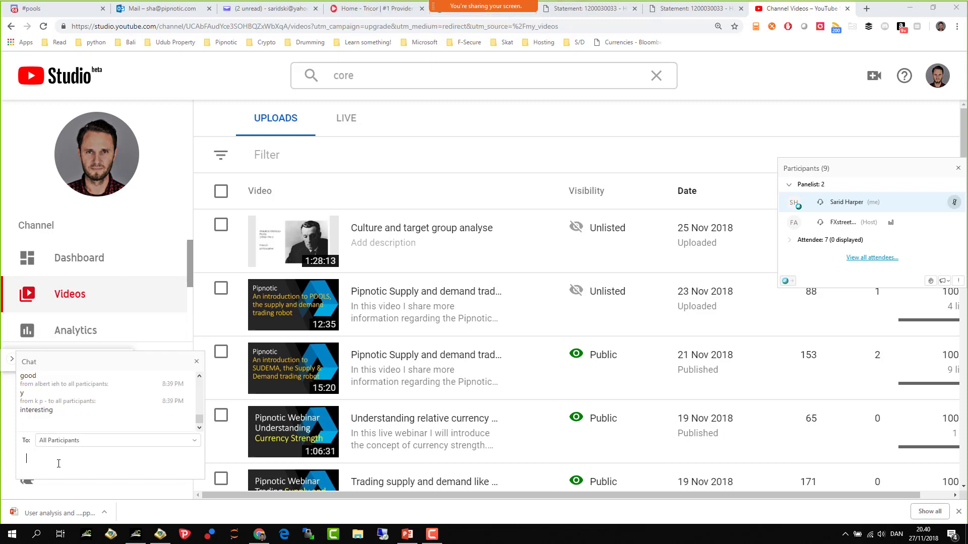
key(ctrl+v)
key(Return)
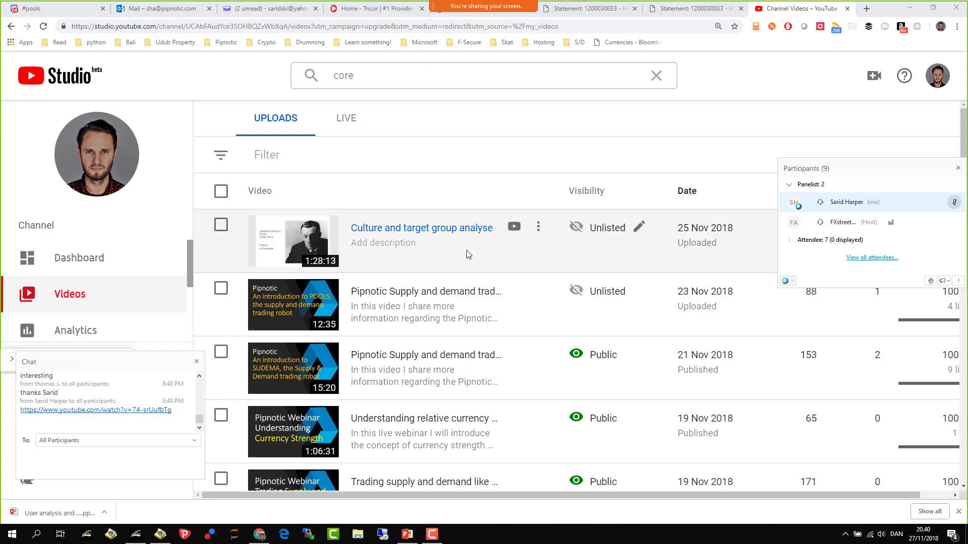
- Minimize Chrome, move the Participants panel left, and drop EURUSD from Market Watch onto the H4 chart
click(910, 9)
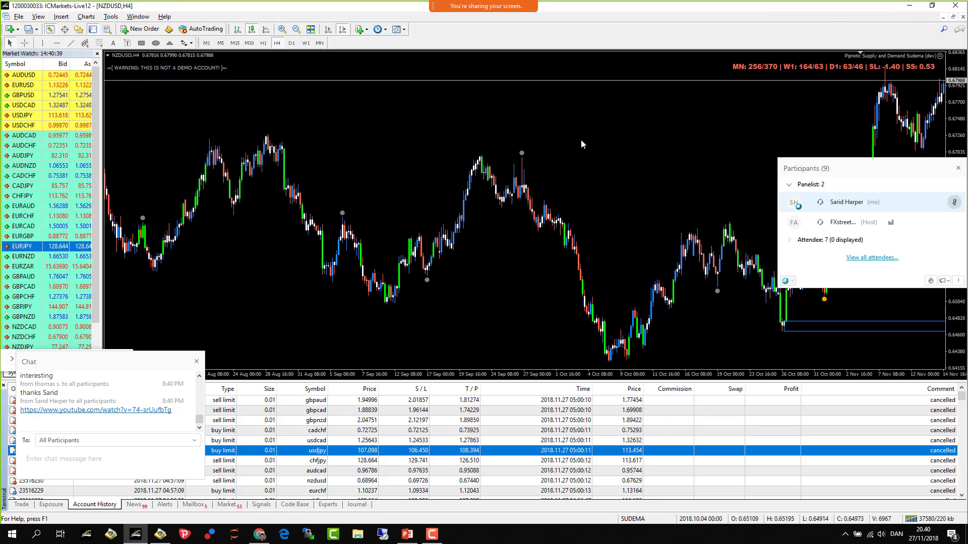
drag(853, 168, 84, 228)
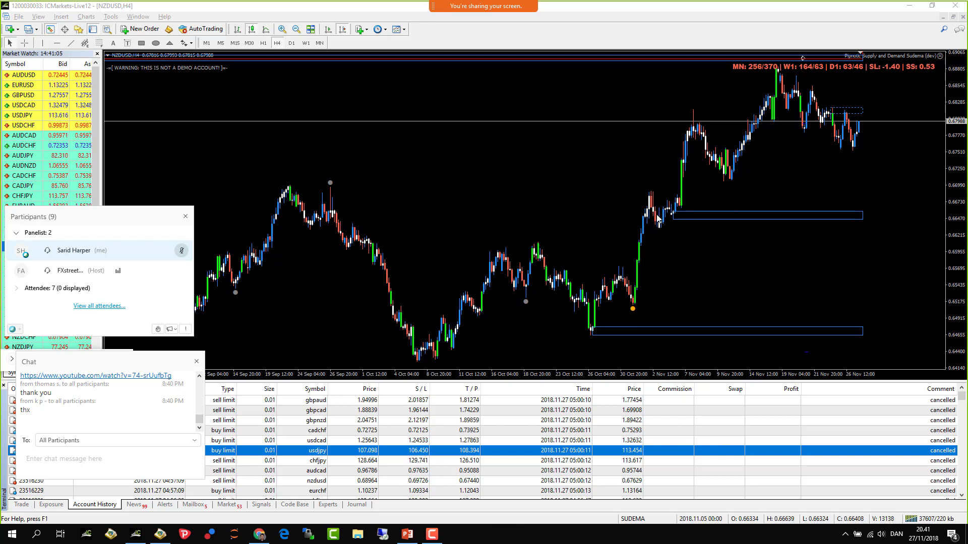
drag(73, 84, 220, 106)
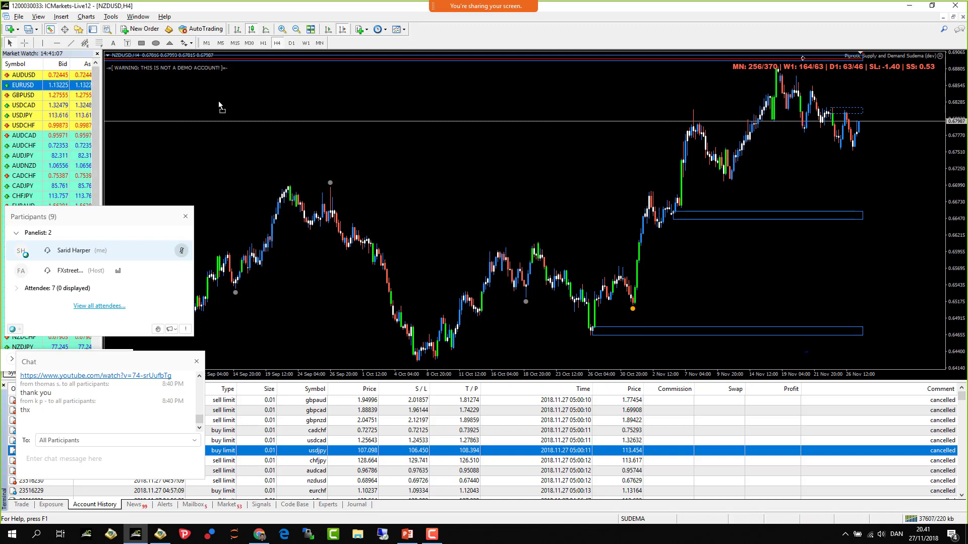
drag(331, 63, 336, 59)
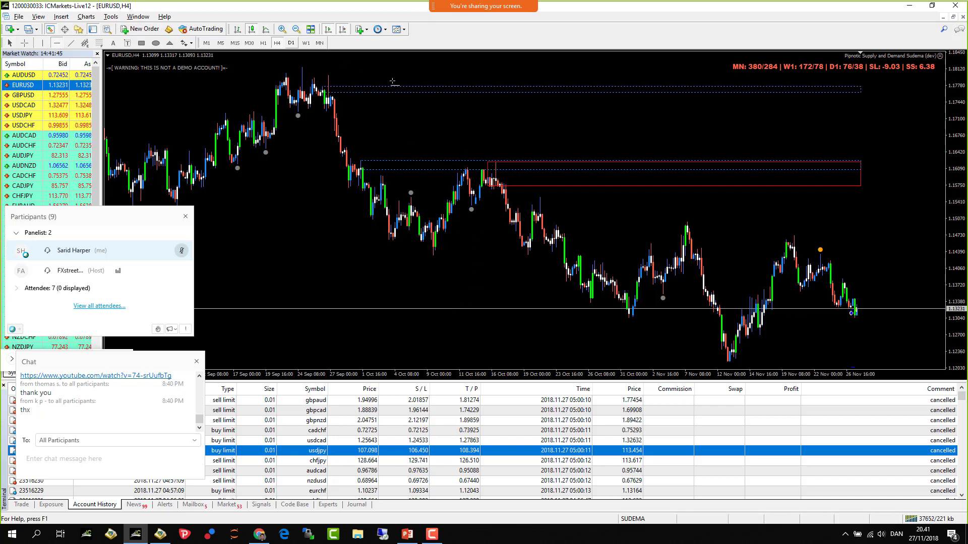
- Place a horizontal line on the EURUSD 4-hour chart at about 1.16290
click(358, 158)
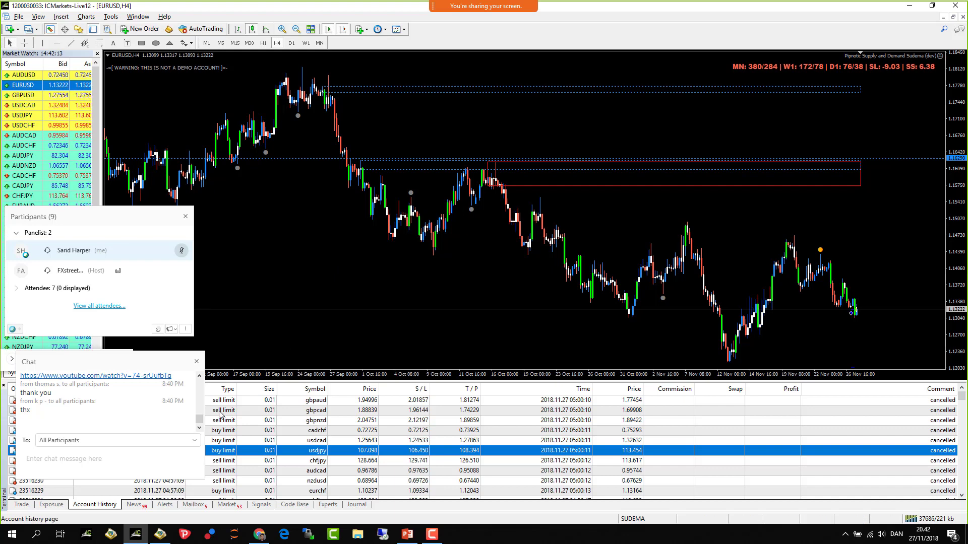
- Type the presenter's contact e-mail into the WebEx chat box and send it
click(64, 457)
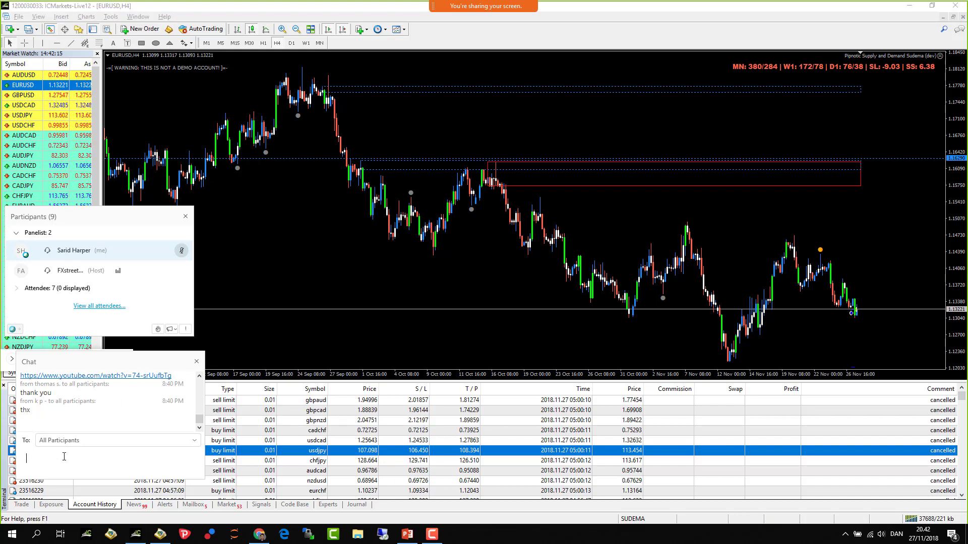
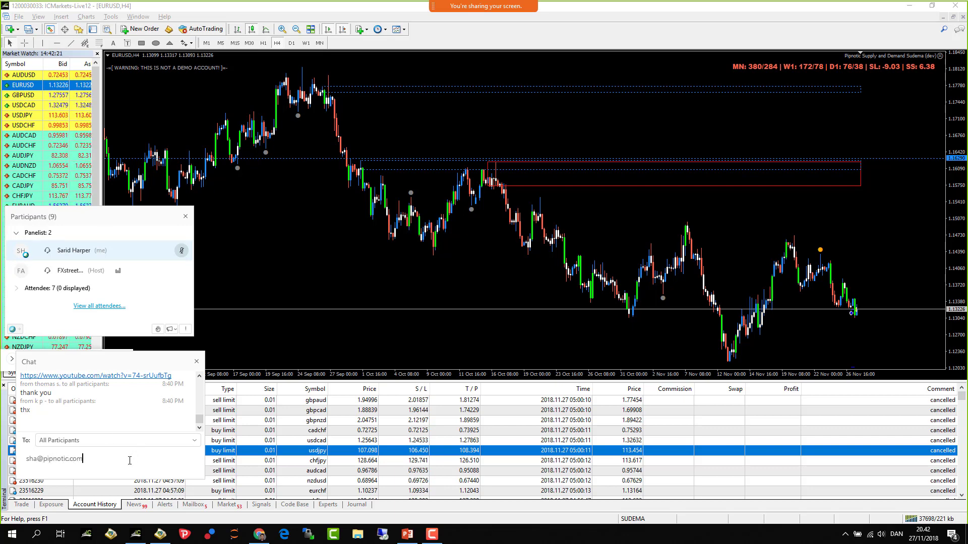
key(Return)
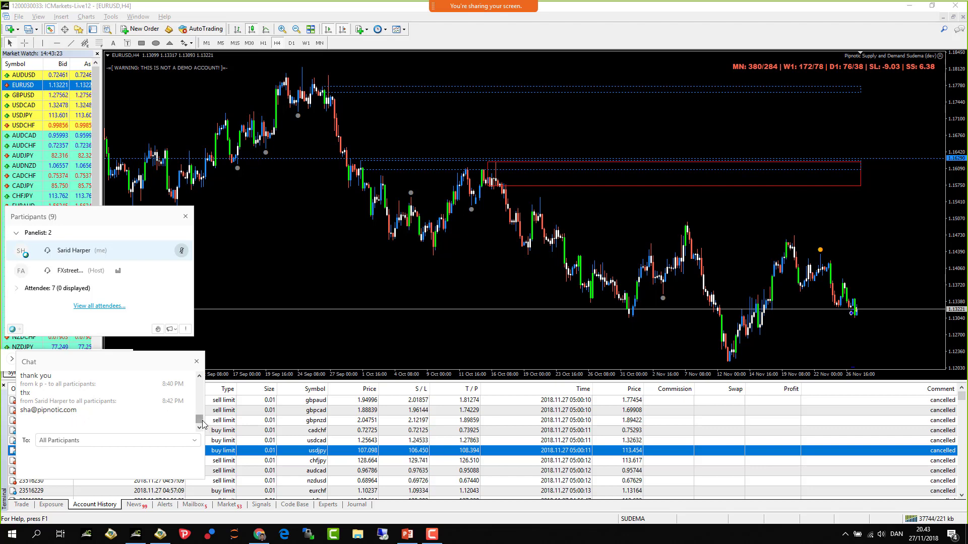
- Check the chat's To: recipient list to confirm it went to all participants
scroll(200, 425, up, 2)
scroll(200, 425, down, 2)
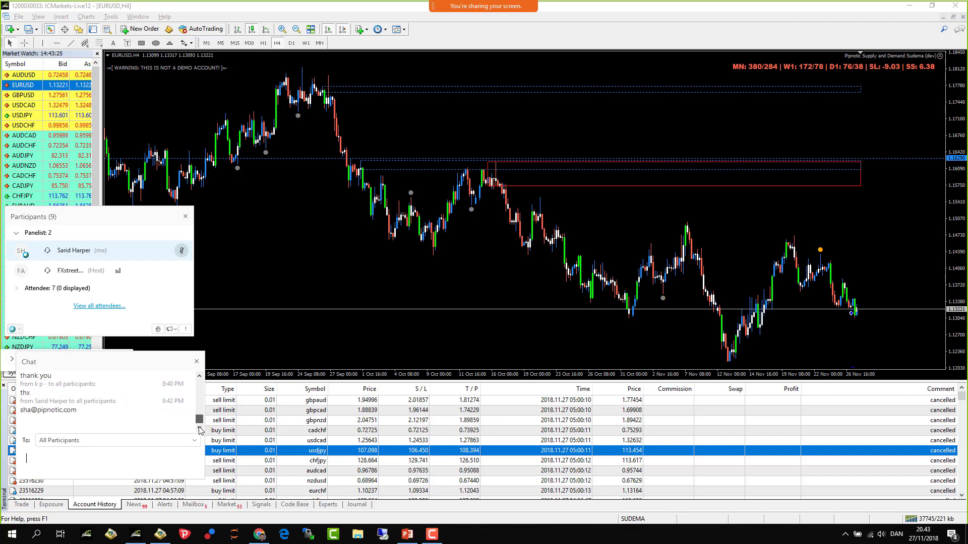
click(149, 441)
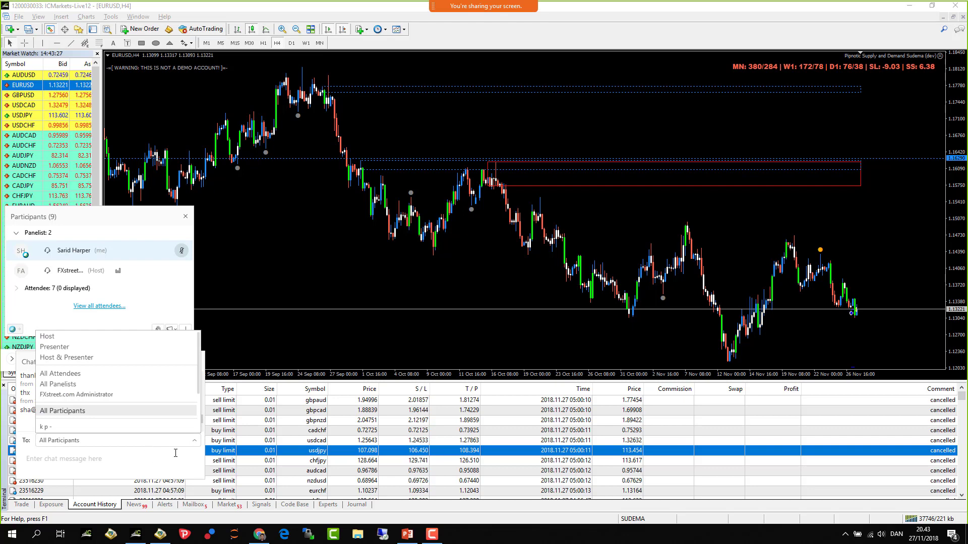
click(98, 458)
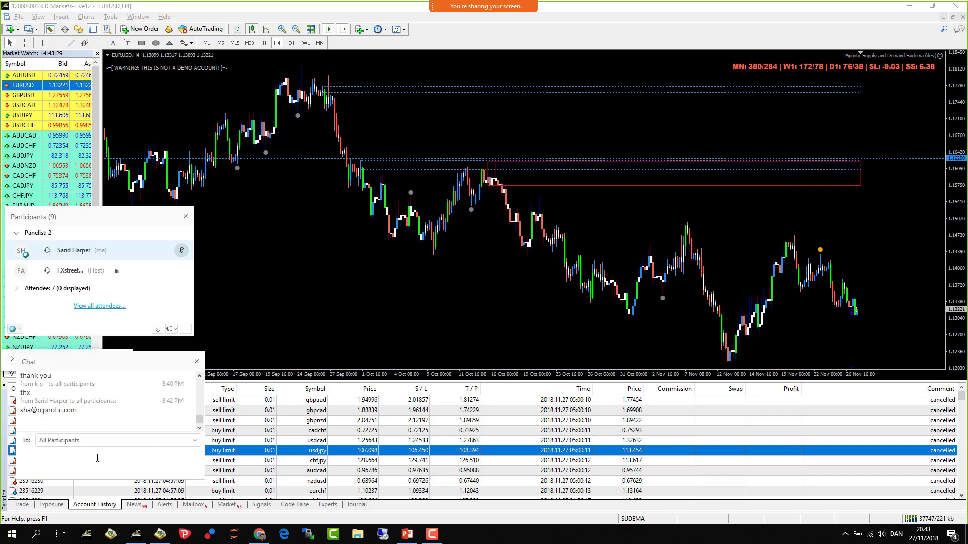